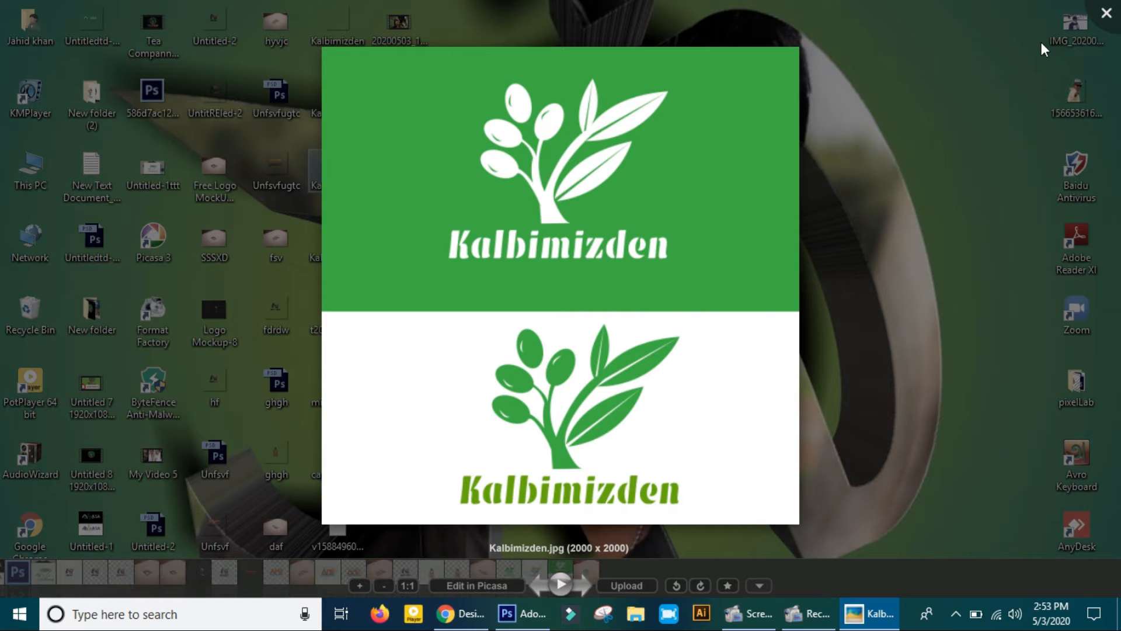
Switch from the logo preview to Photoshop and create a 2000 × 2000 px RGB document at 300 pixels/inch with white background.
click(1107, 12)
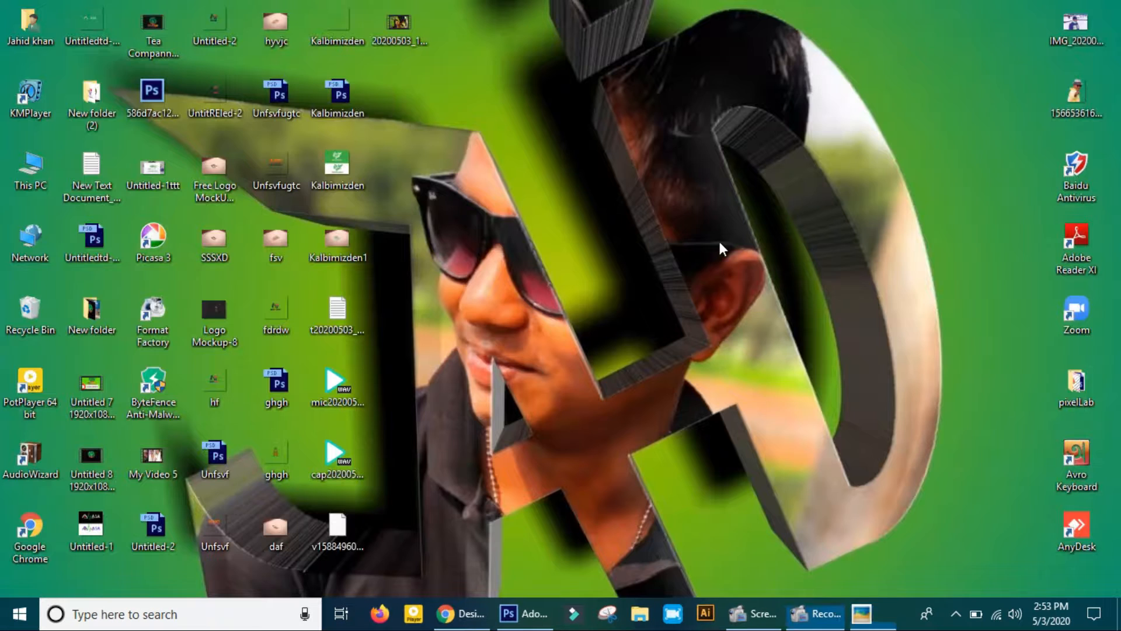
click(543, 613)
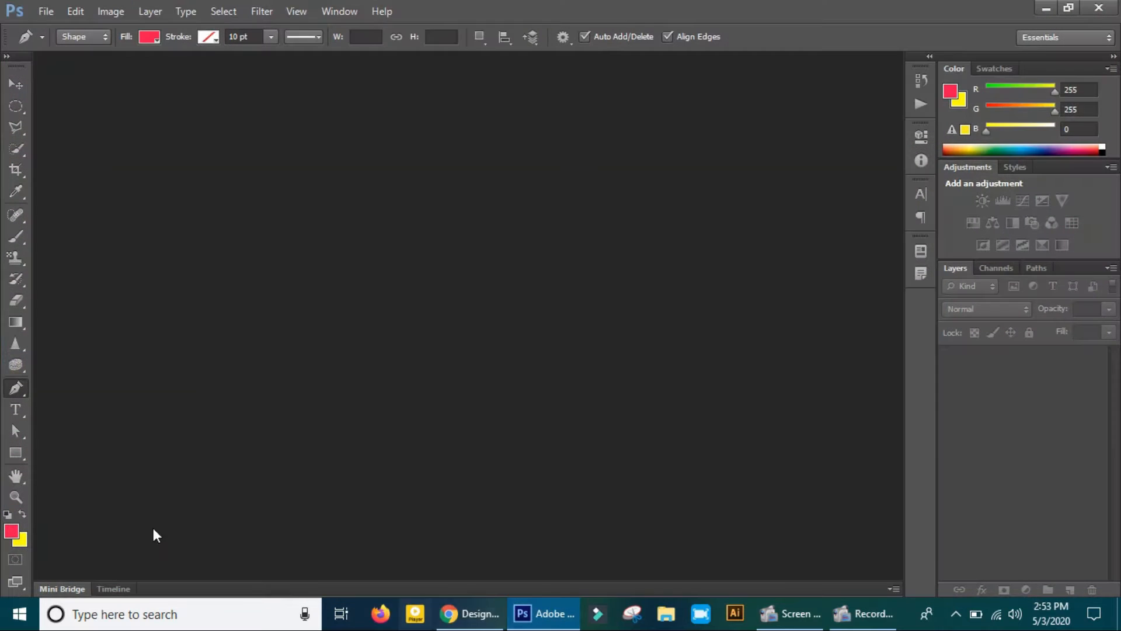
click(45, 12)
click(70, 29)
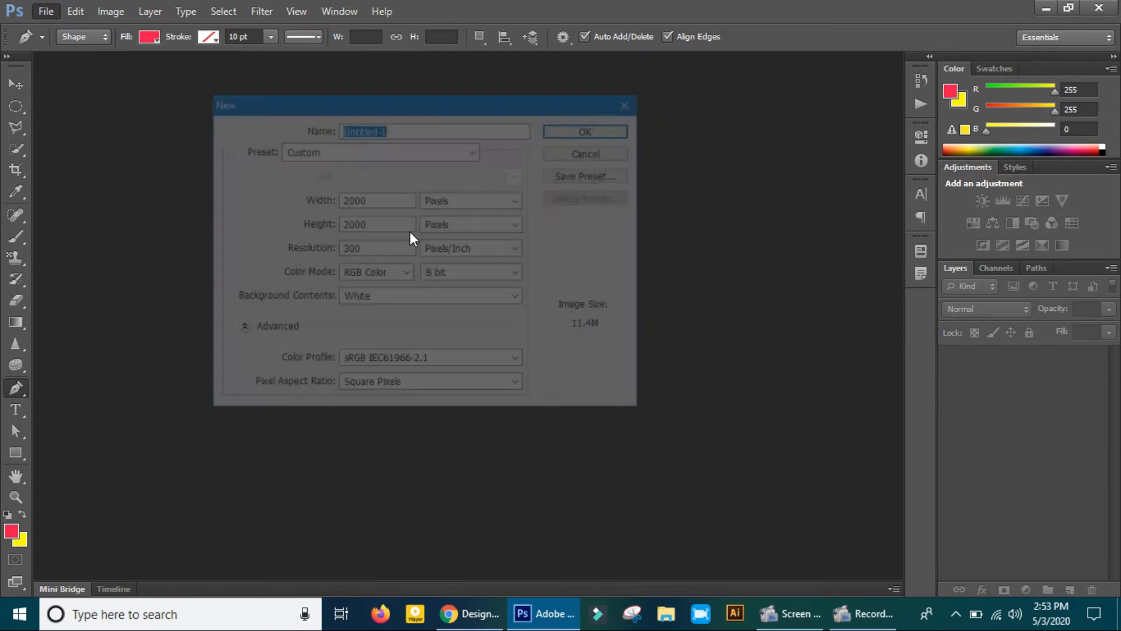
click(579, 137)
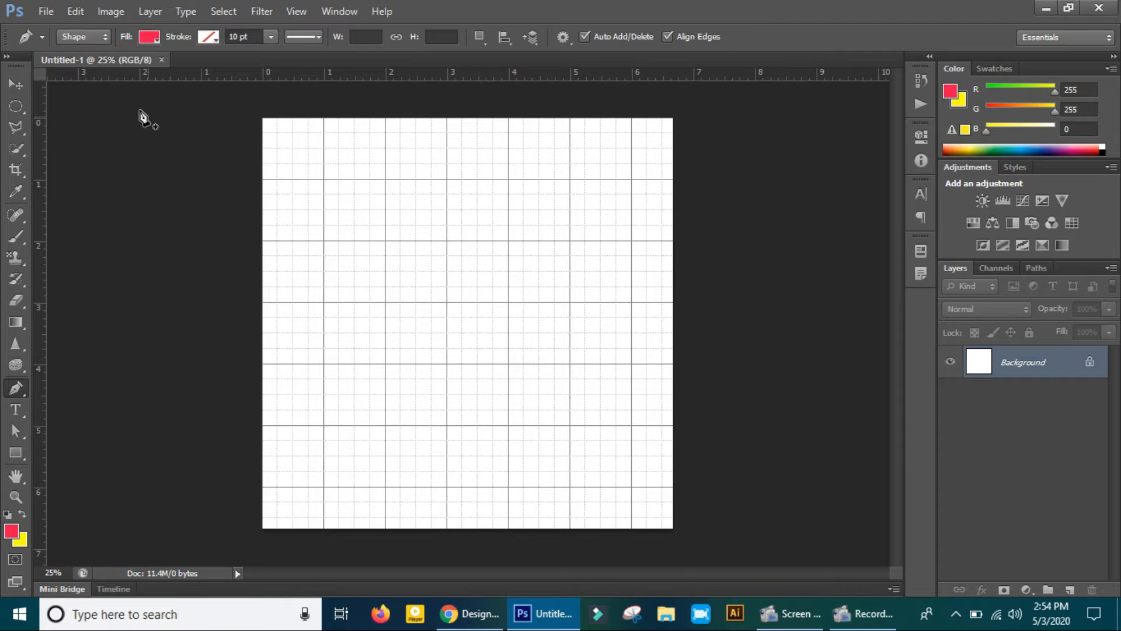
Place the green Kalbimizden logo image from the Desktop into the new document.
click(48, 16)
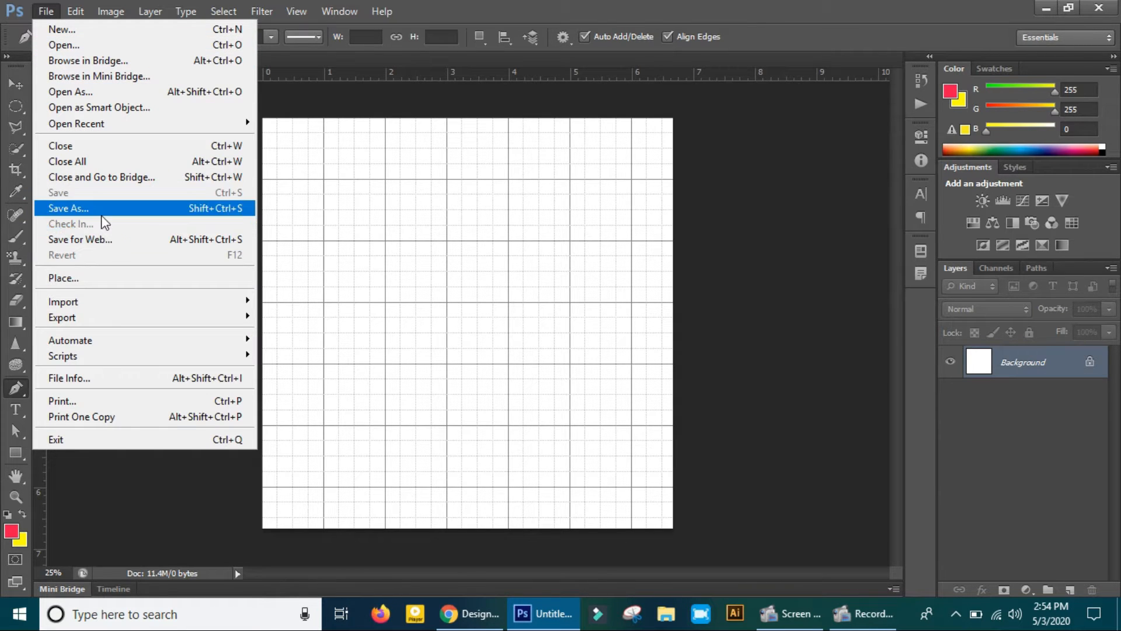
click(88, 279)
scroll(257, 304, down, 10)
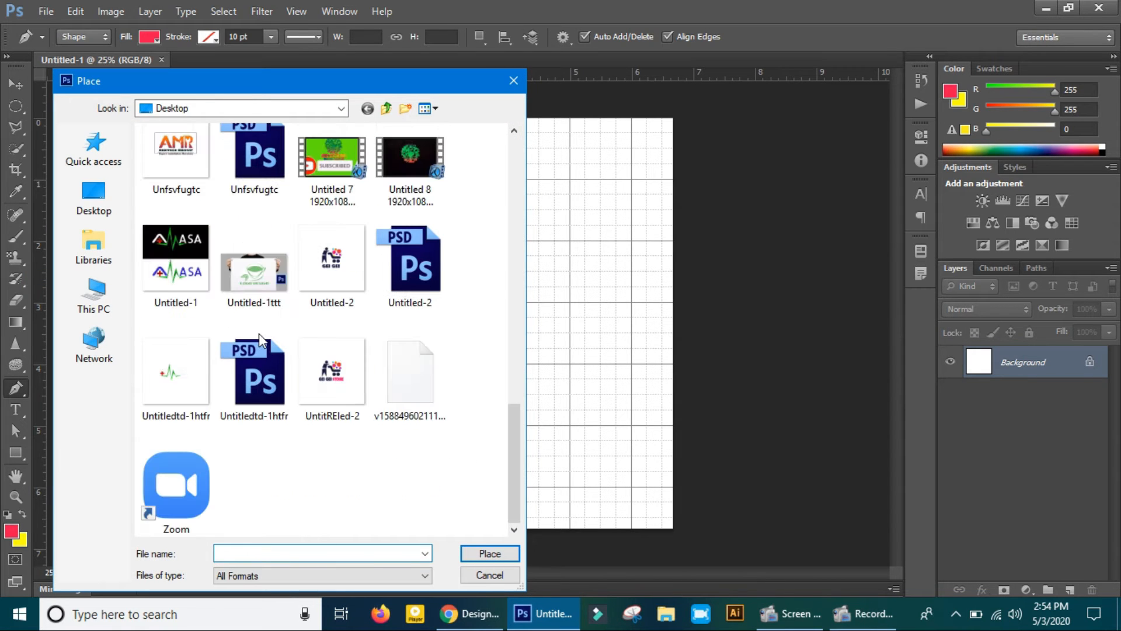
scroll(260, 339, up, 8)
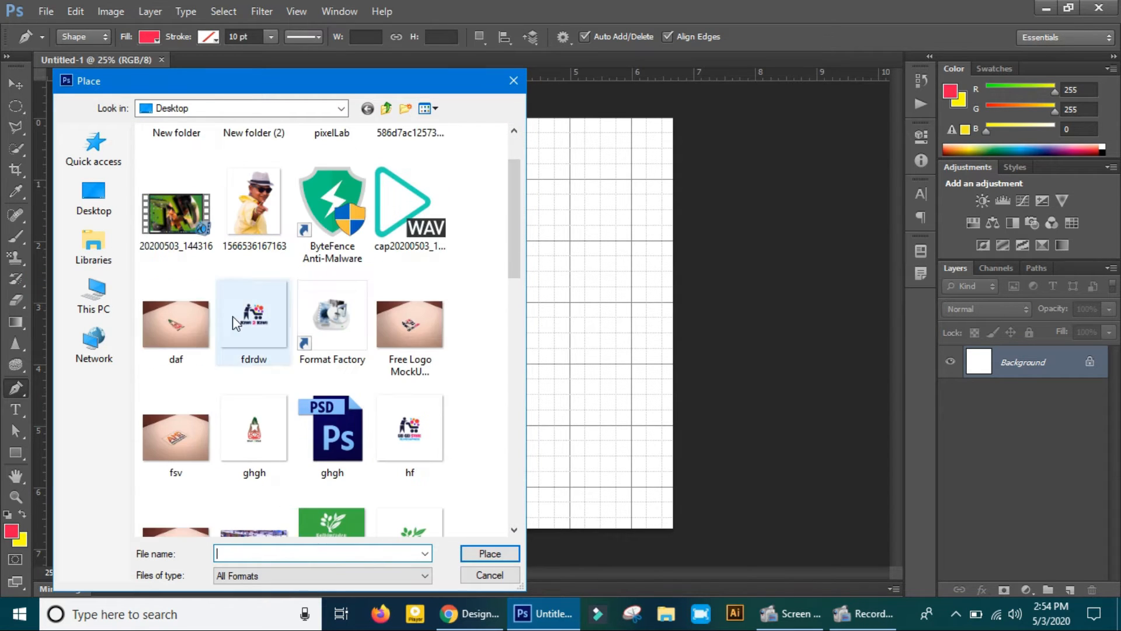
scroll(185, 285, down, 5)
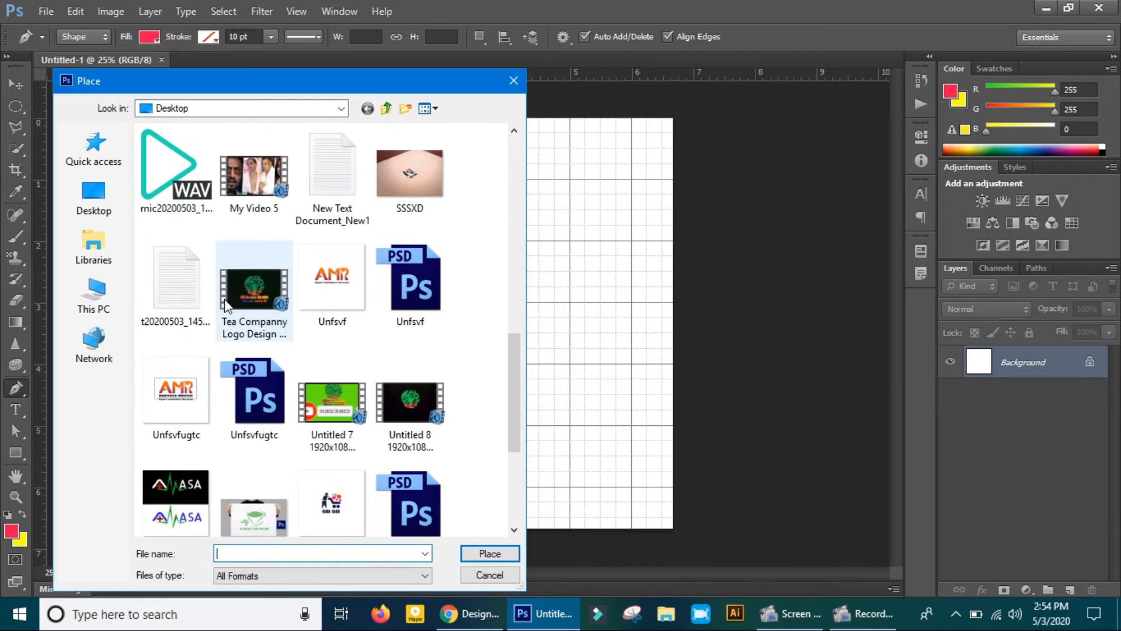
scroll(234, 311, down, 3)
scroll(236, 309, up, 3)
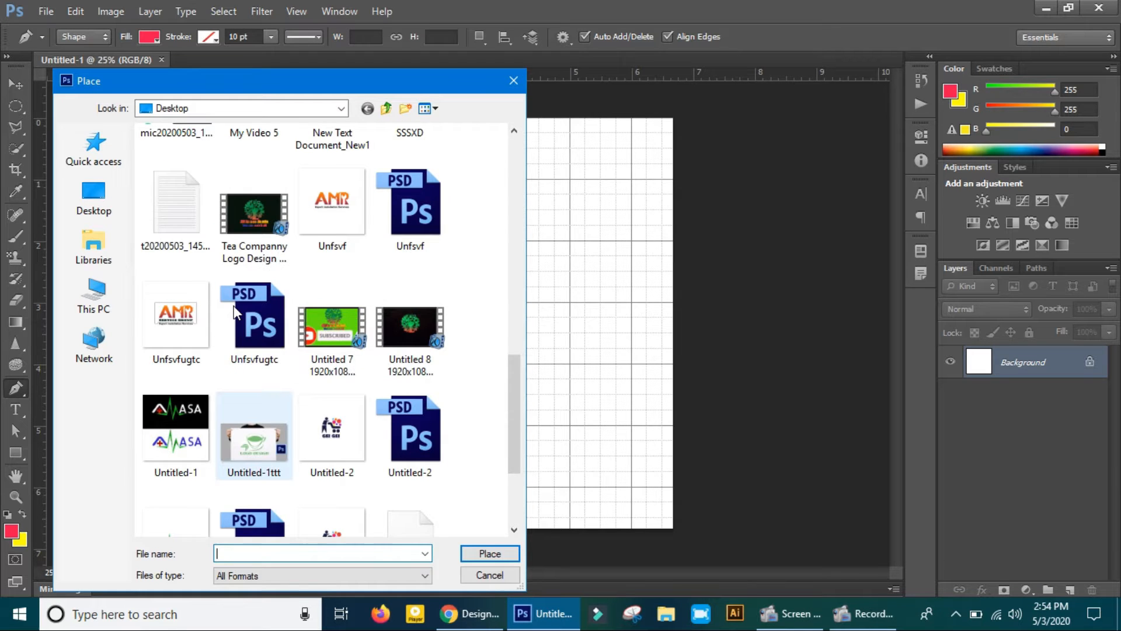
scroll(235, 309, up, 2)
scroll(237, 310, up, 3)
click(435, 390)
click(491, 555)
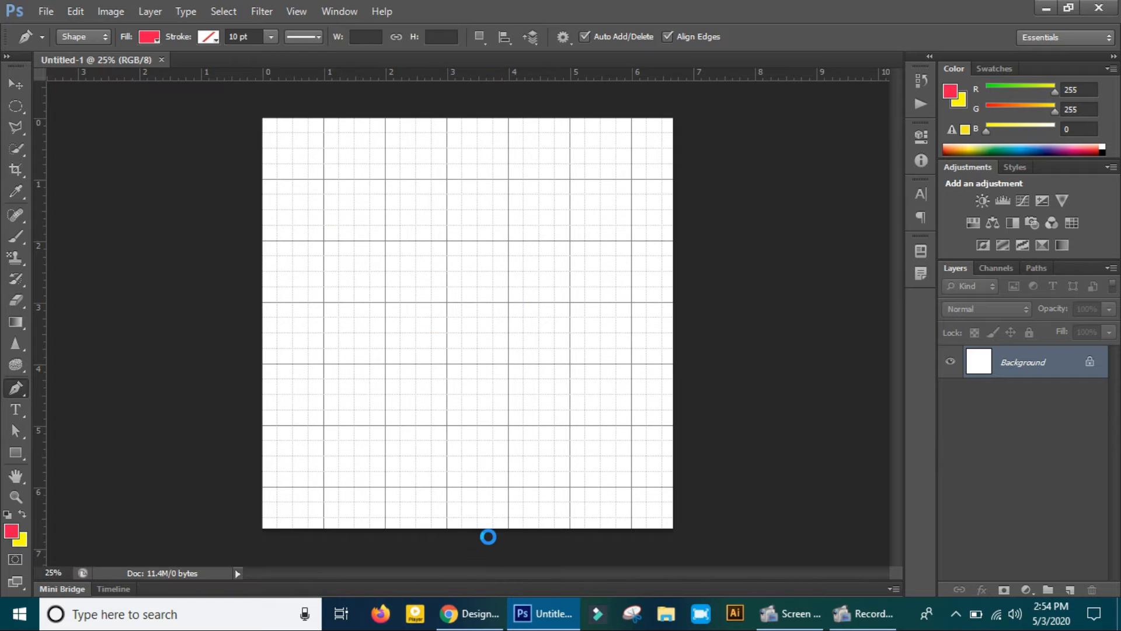
Move the placed logo to the canvas's upper-left area at X 475 px, Y 550 px and commit the placement.
drag(475, 333, 366, 251)
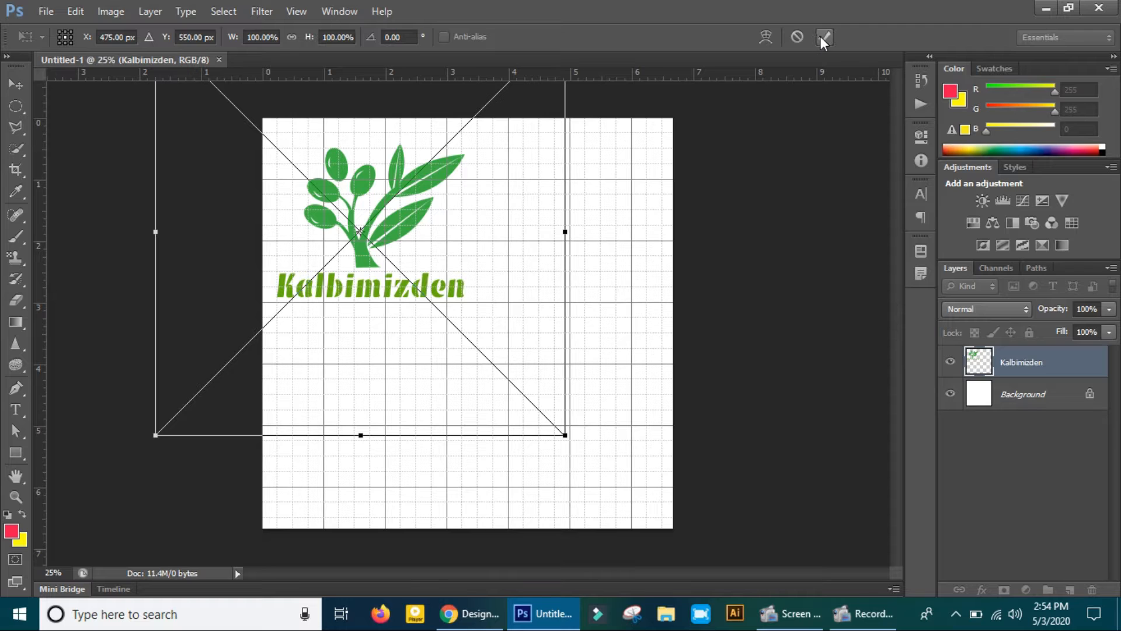
key(p)
key(Return)
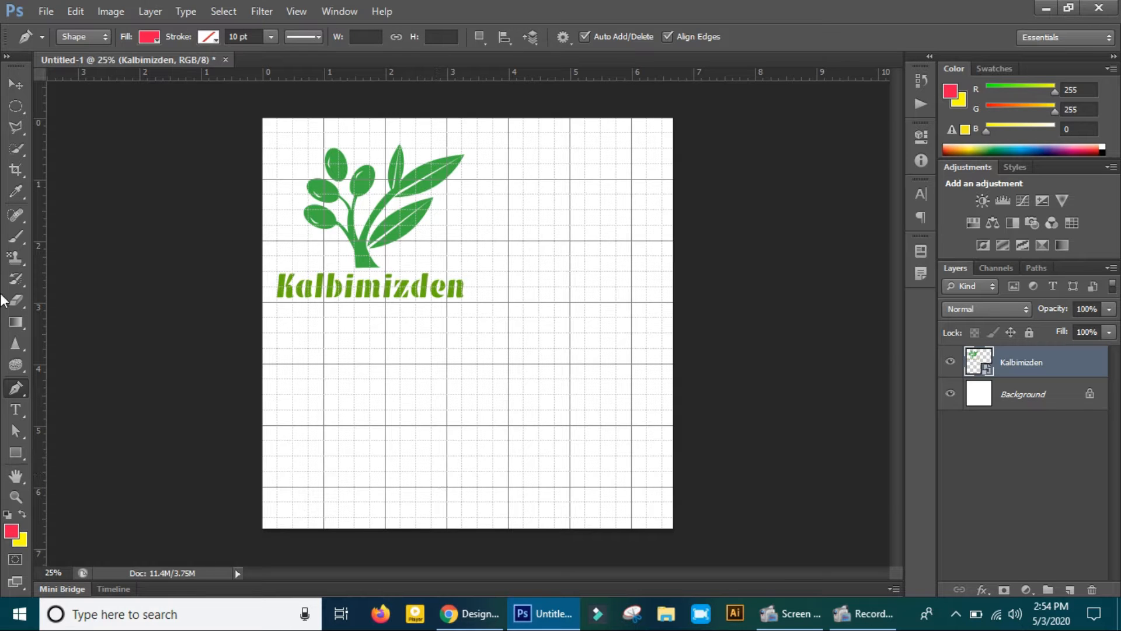
Draw a horizontal ellipse shape about 150 × 75 px in the empty area below the reference logo.
click(9, 451)
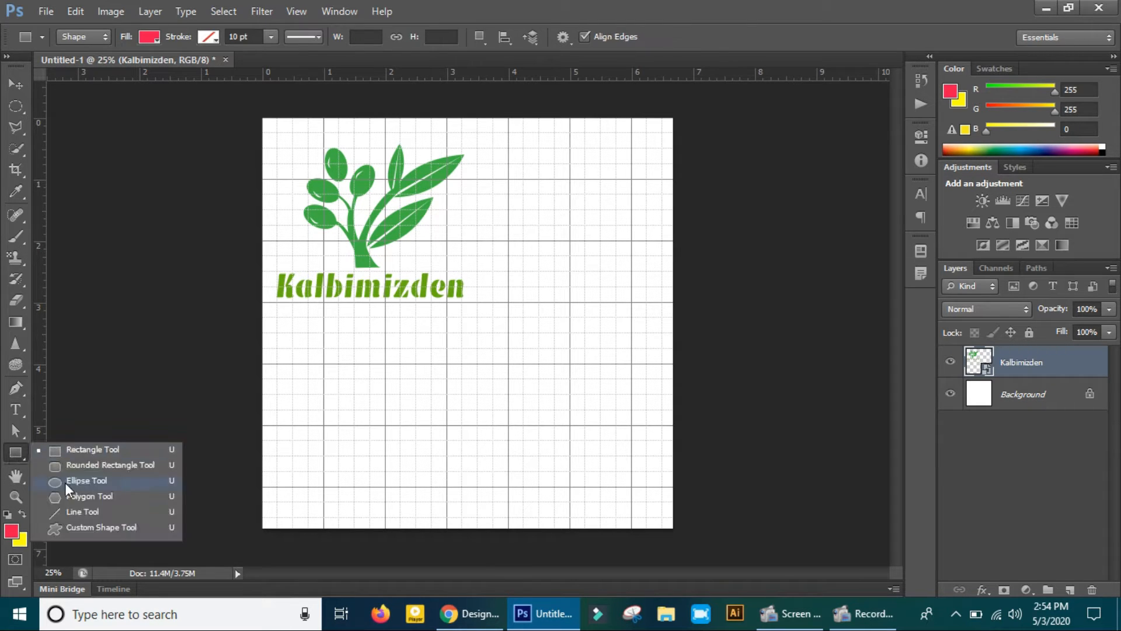
click(65, 481)
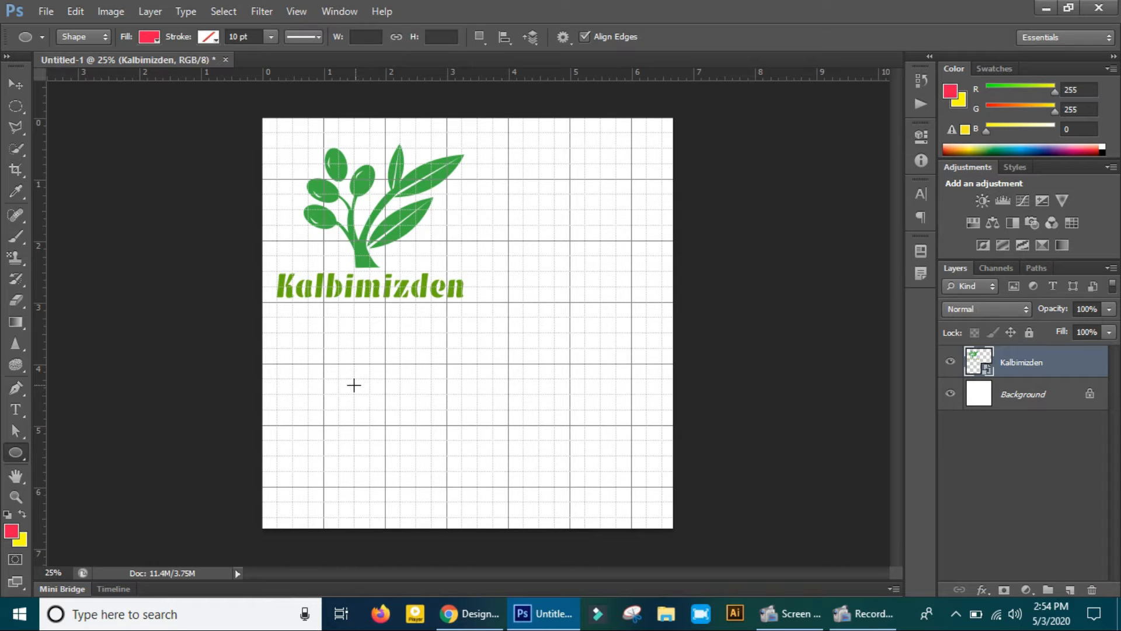
drag(338, 381, 367, 392)
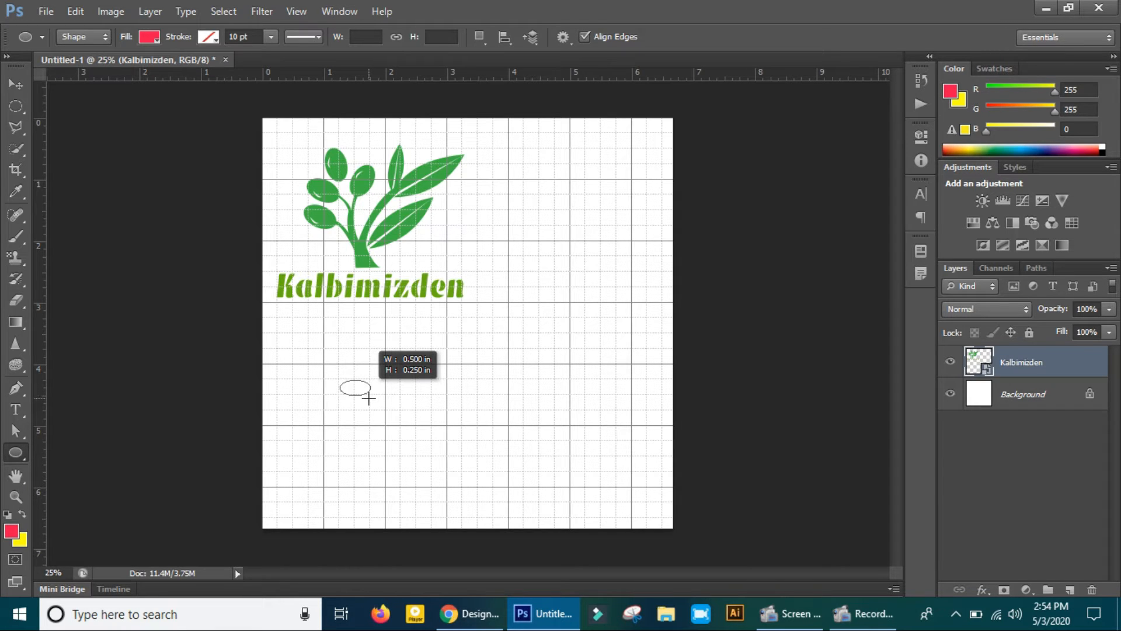
drag(367, 399, 368, 398)
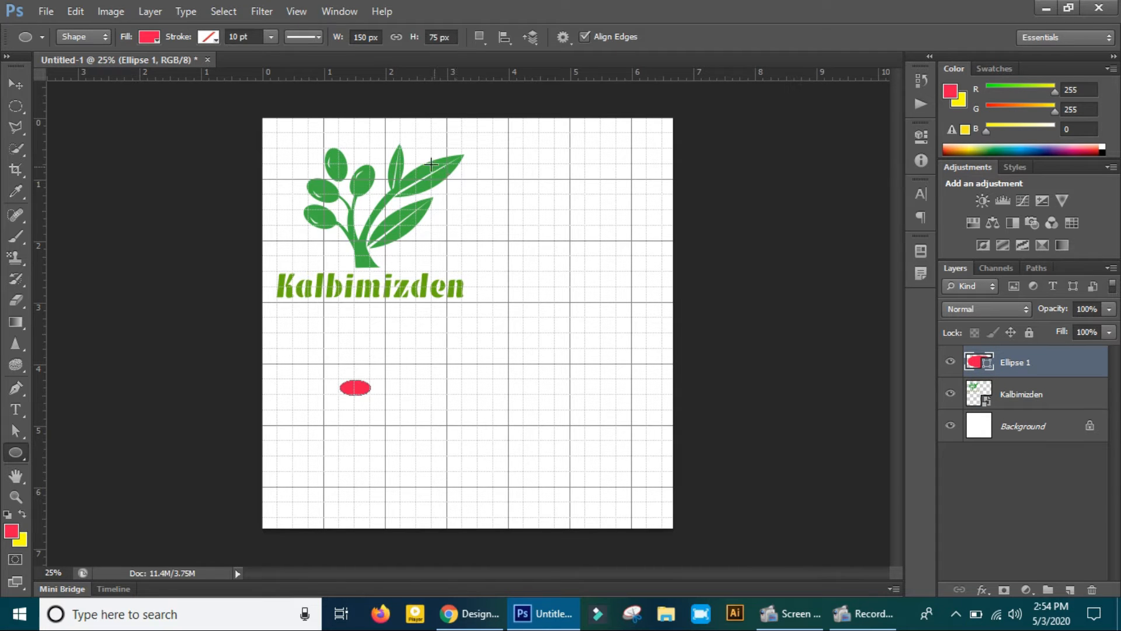
Change the ellipse's fill to a solid dark green swatch.
click(151, 39)
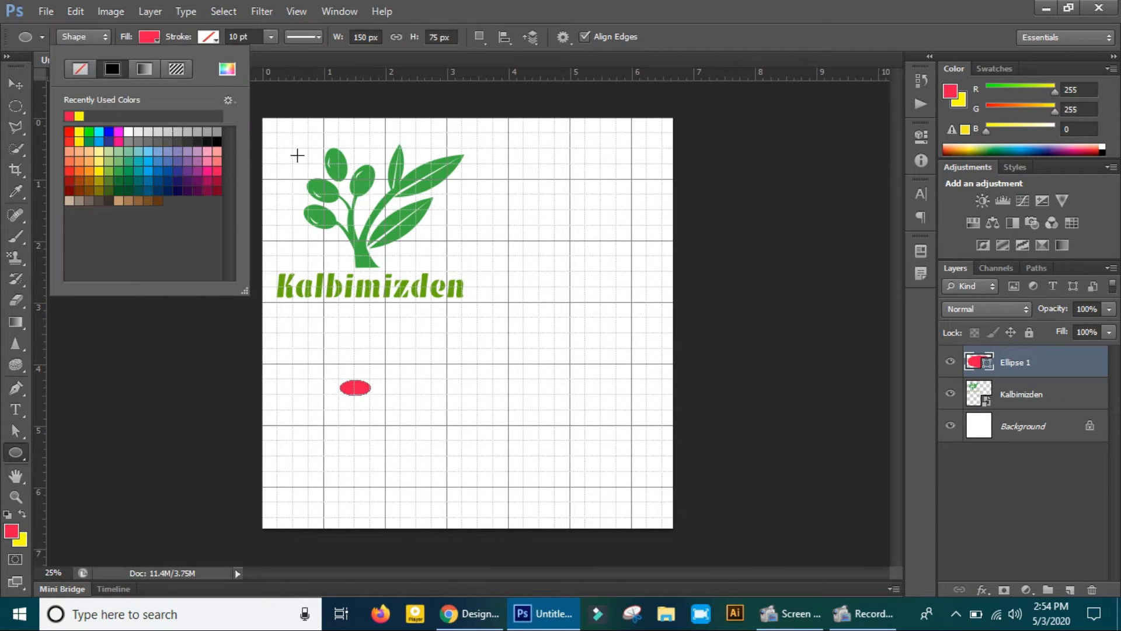
click(90, 140)
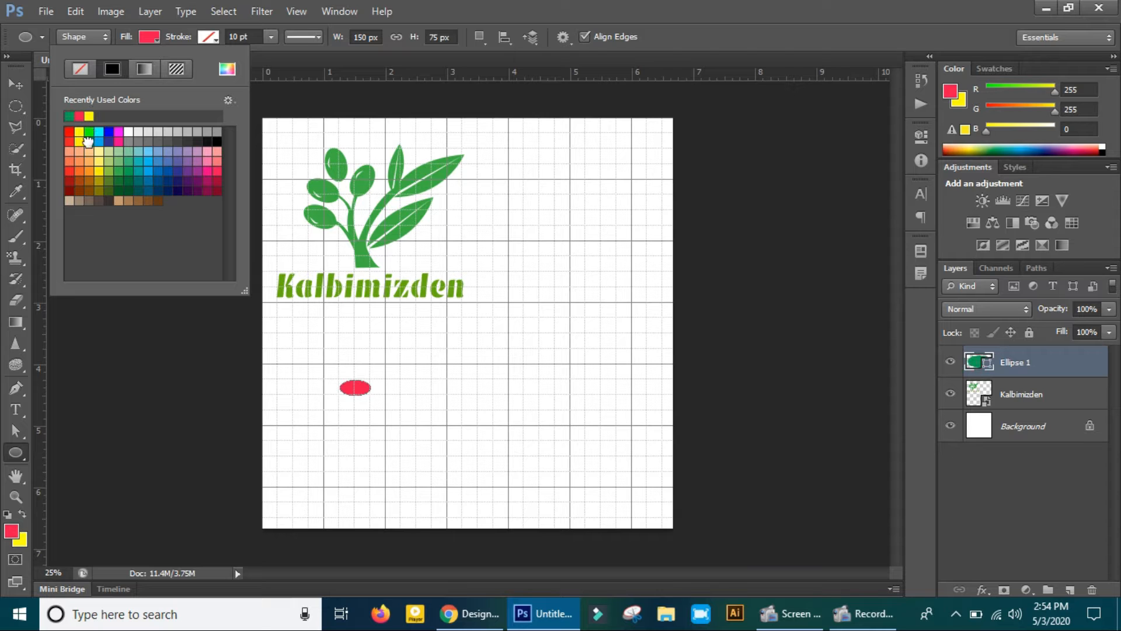
click(145, 41)
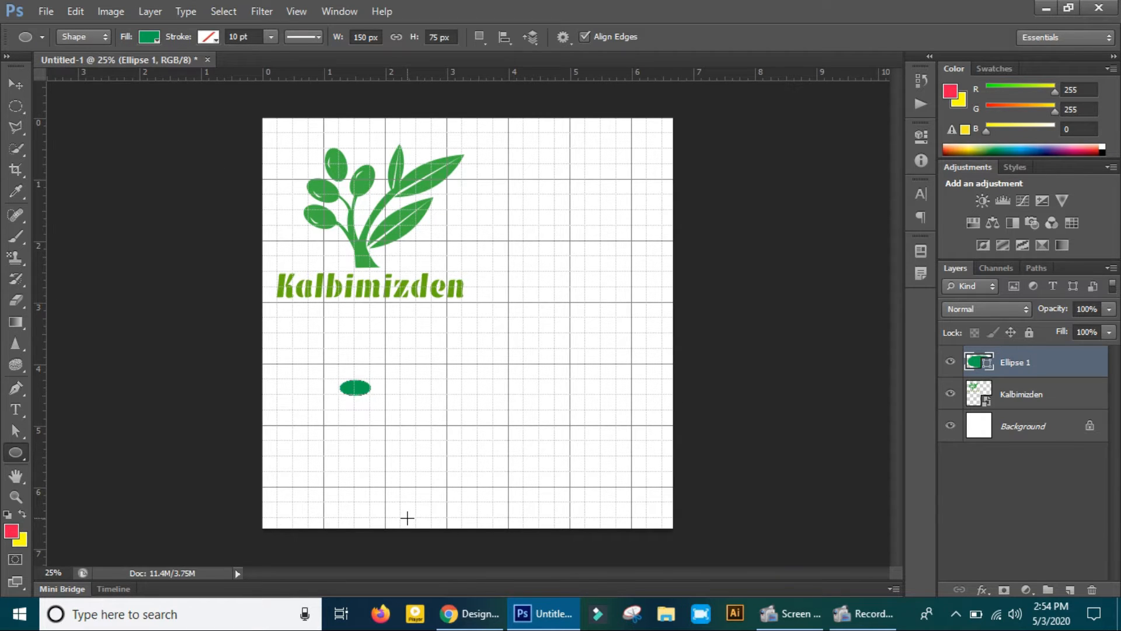
Narrow the green ellipse to 78% of its width, keeping its height, and apply the transformation.
scroll(407, 514, up, 4)
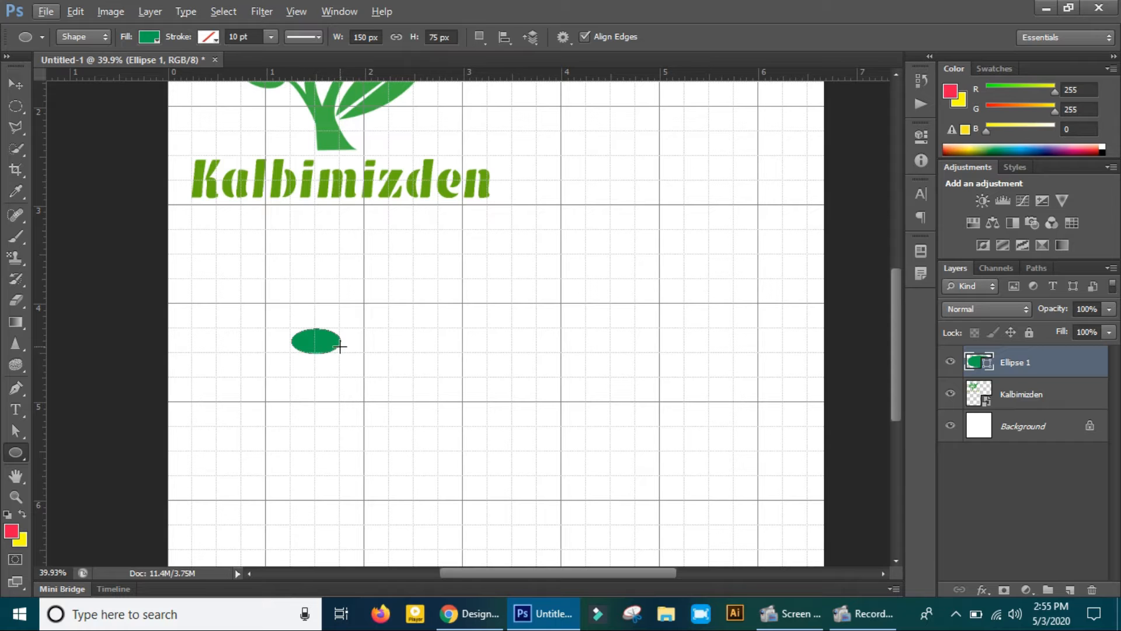
click(17, 84)
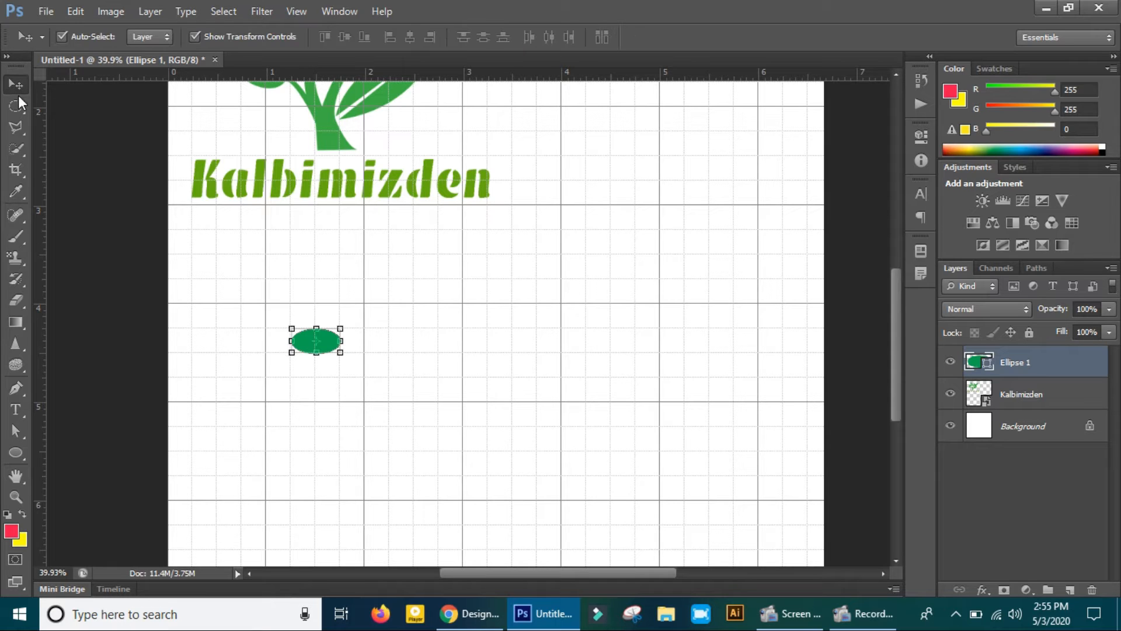
click(337, 340)
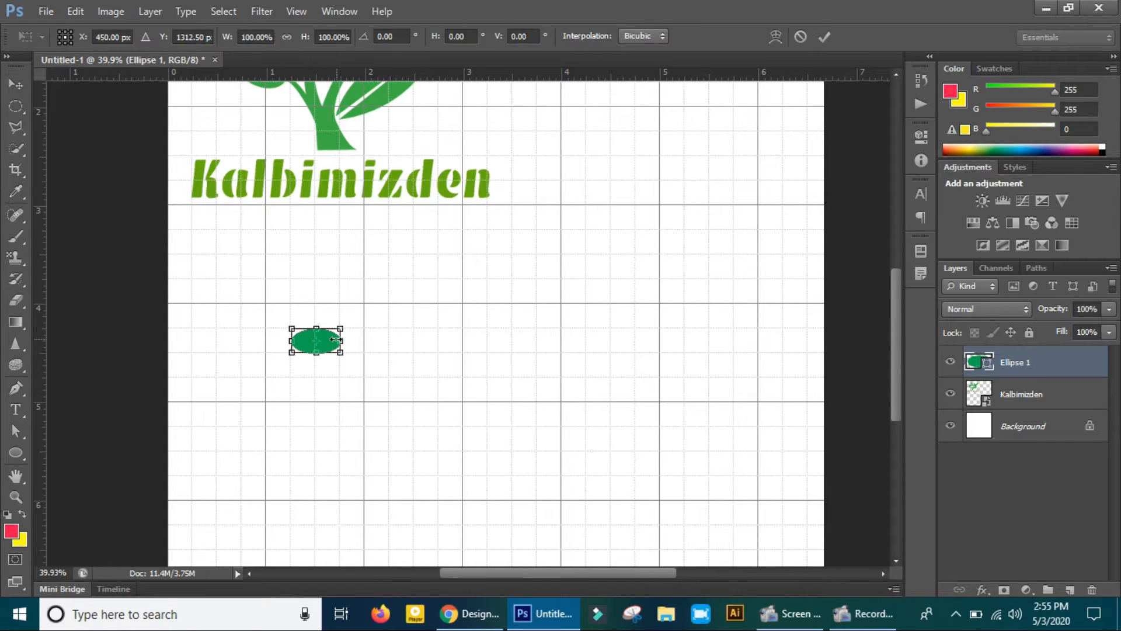
drag(335, 339, 329, 344)
click(26, 86)
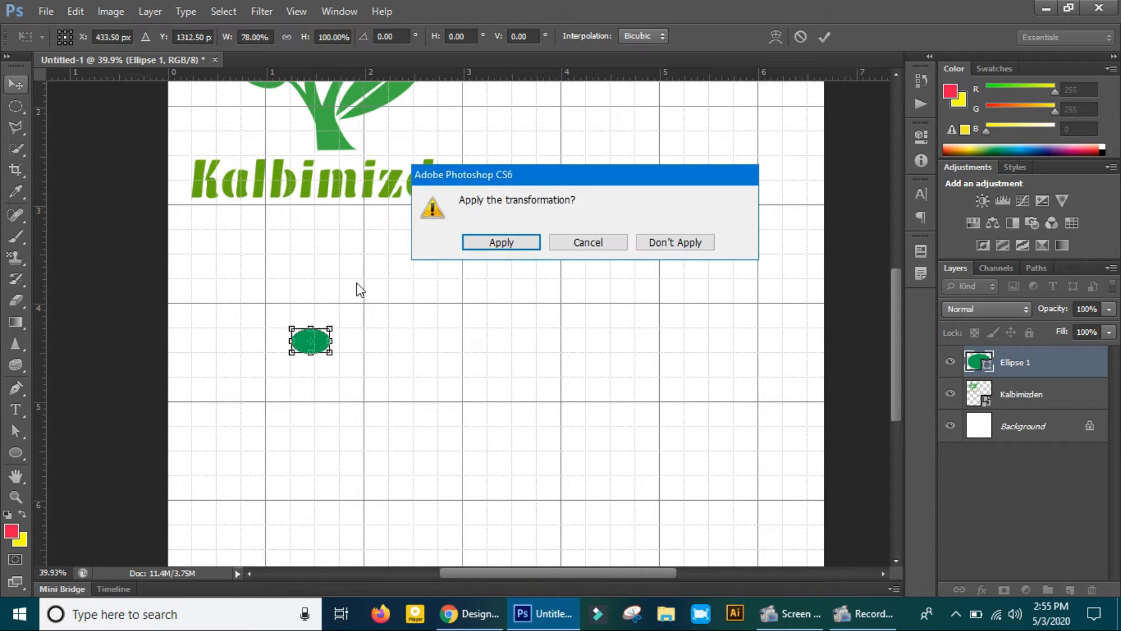
click(487, 250)
click(385, 322)
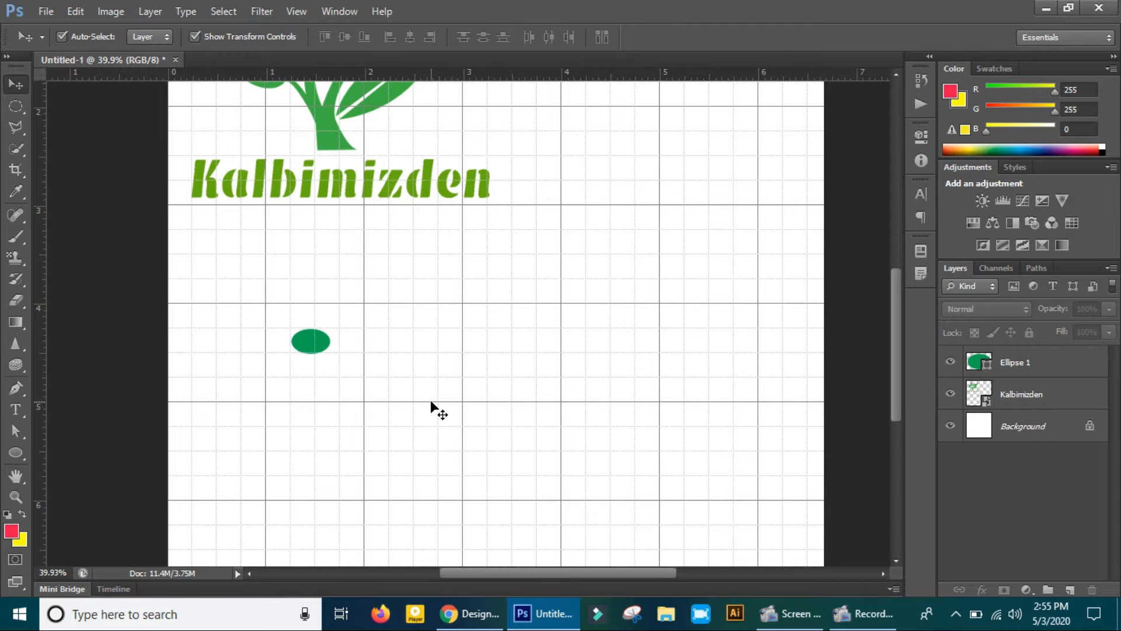
Cut a small curved highlight out of the ellipse's upper part with the Pen tool set to Subtract Front Shape.
scroll(433, 380, up, 2)
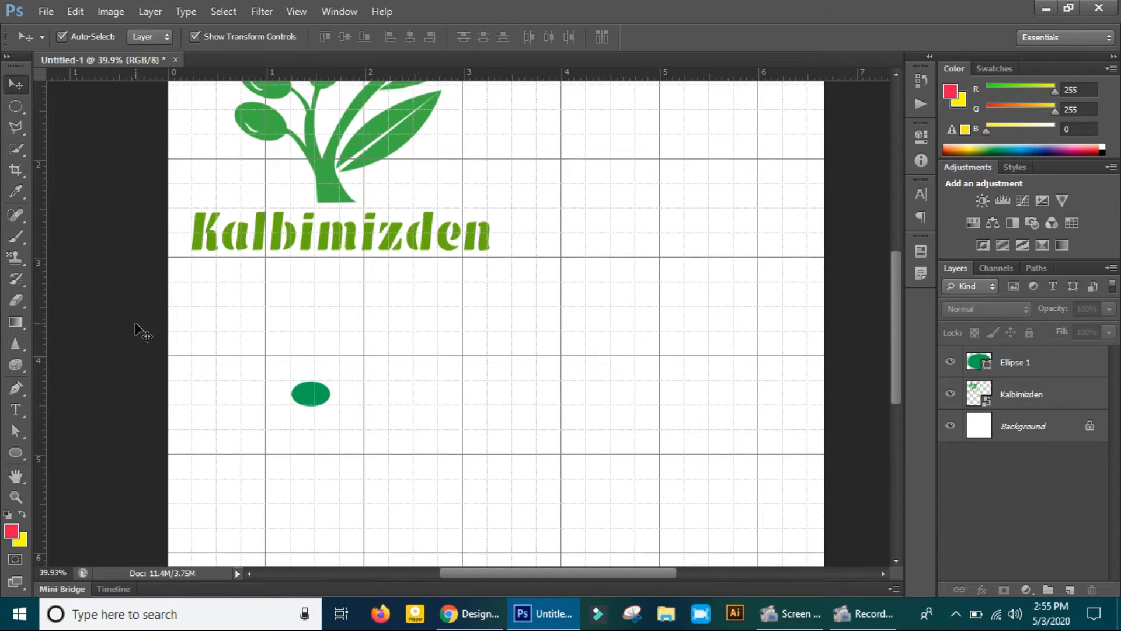
scroll(117, 339, down, 1)
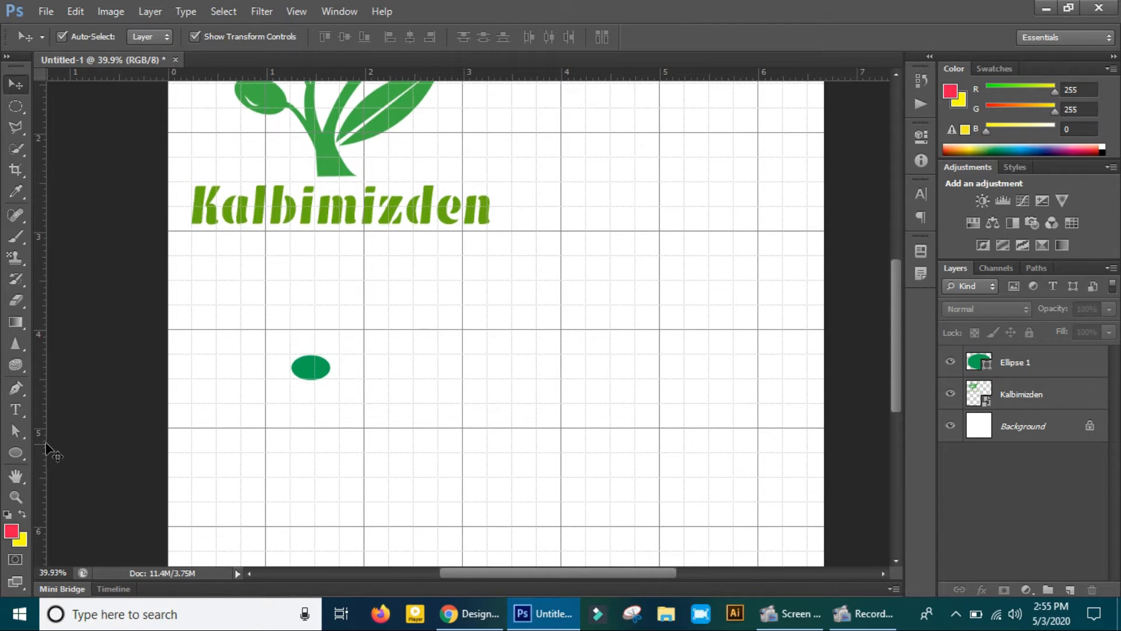
click(17, 389)
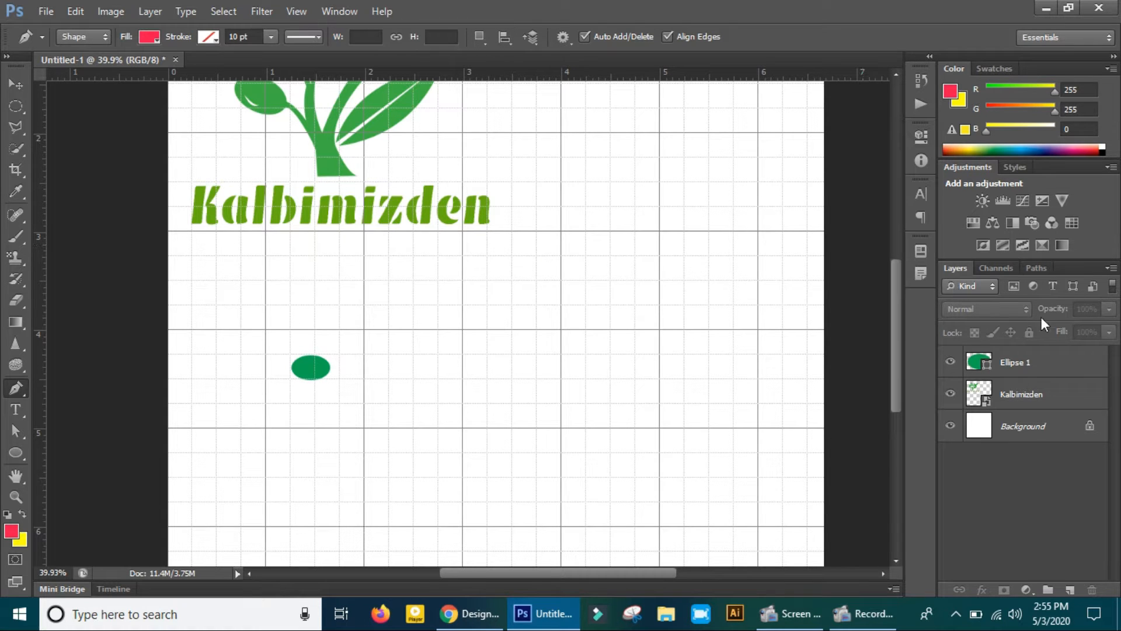
click(1031, 364)
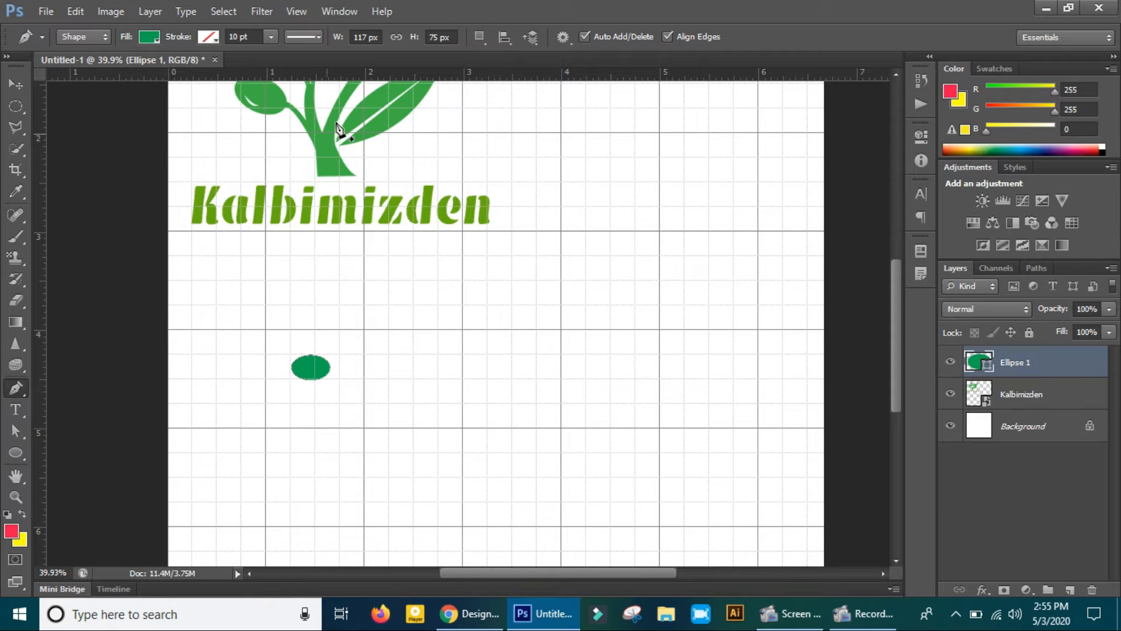
click(487, 34)
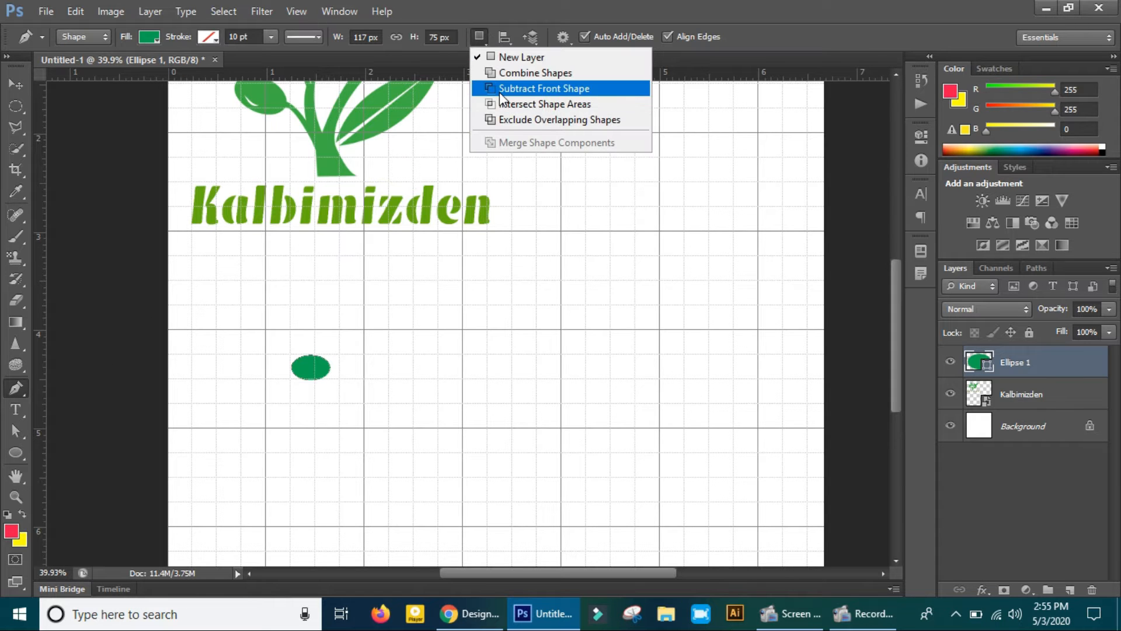
click(501, 89)
scroll(332, 393, up, 3)
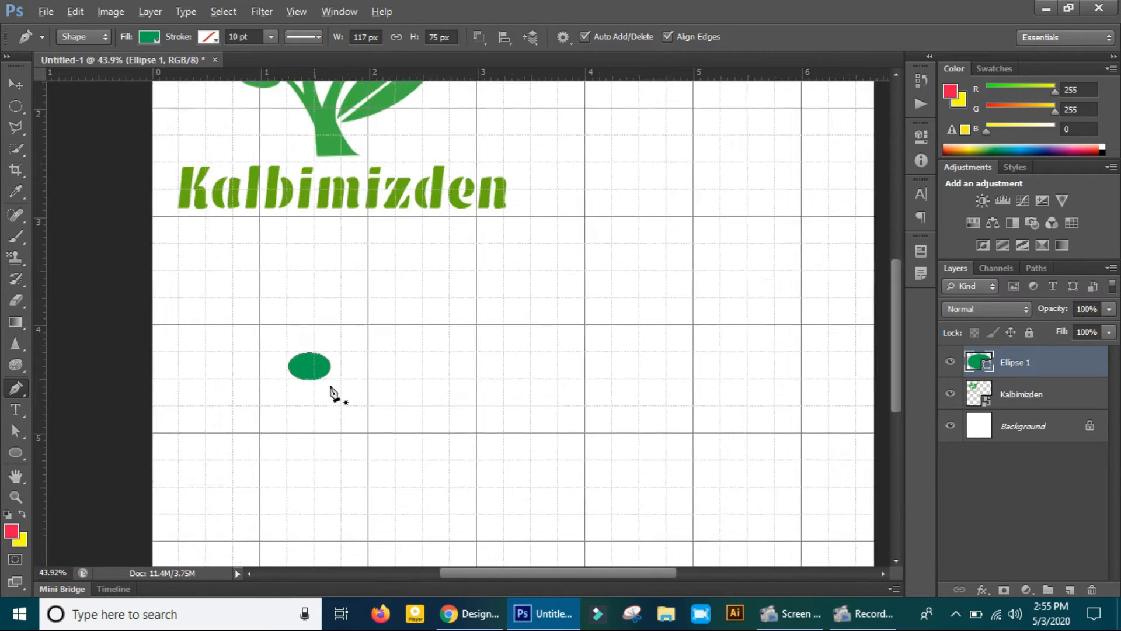
scroll(333, 393, up, 3)
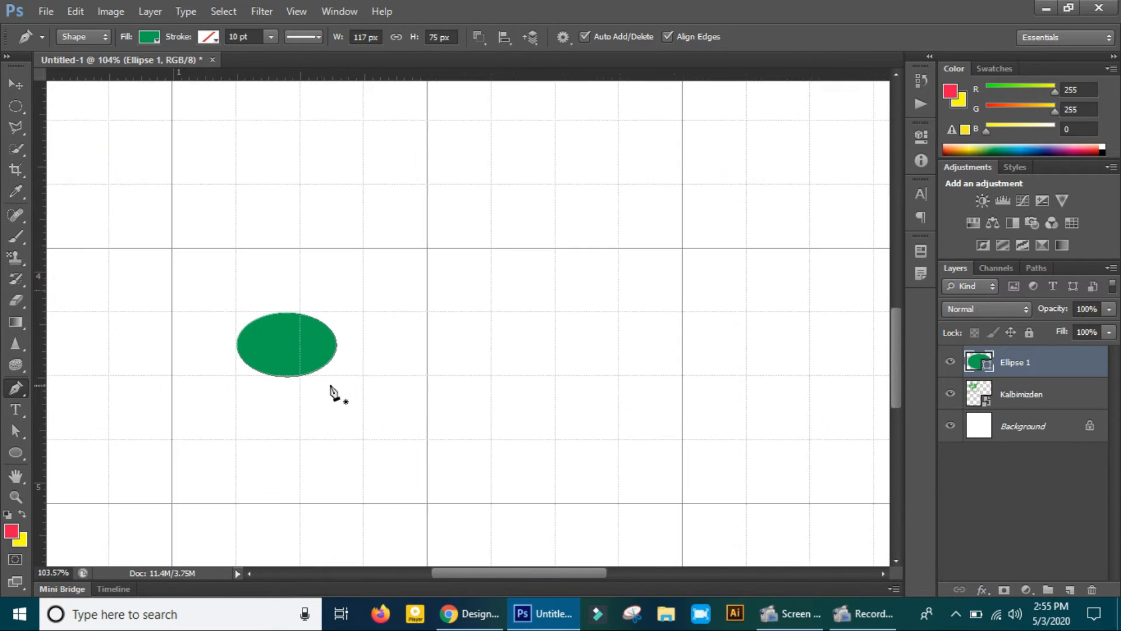
click(267, 334)
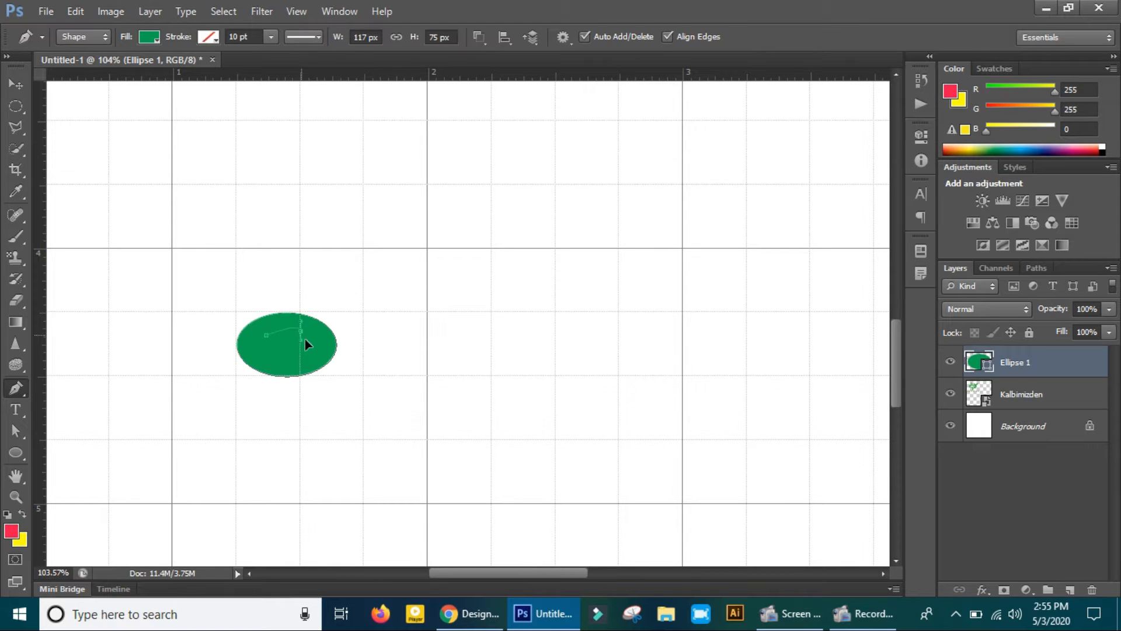
key(ctrl+z)
drag(311, 334, 302, 333)
drag(266, 336, 255, 357)
click(14, 85)
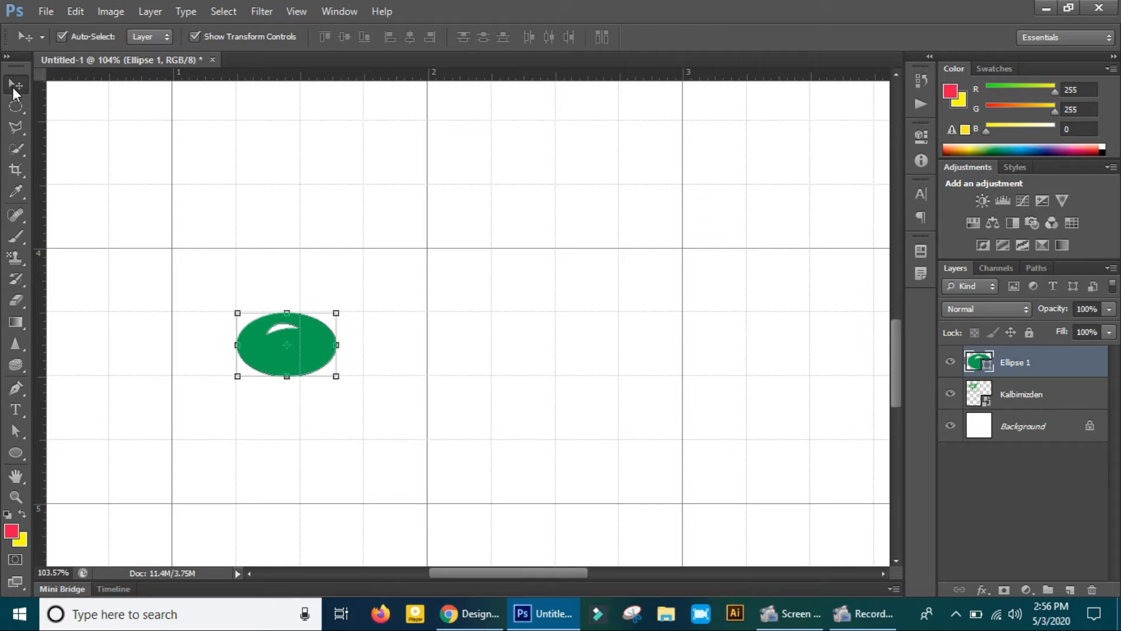
click(200, 237)
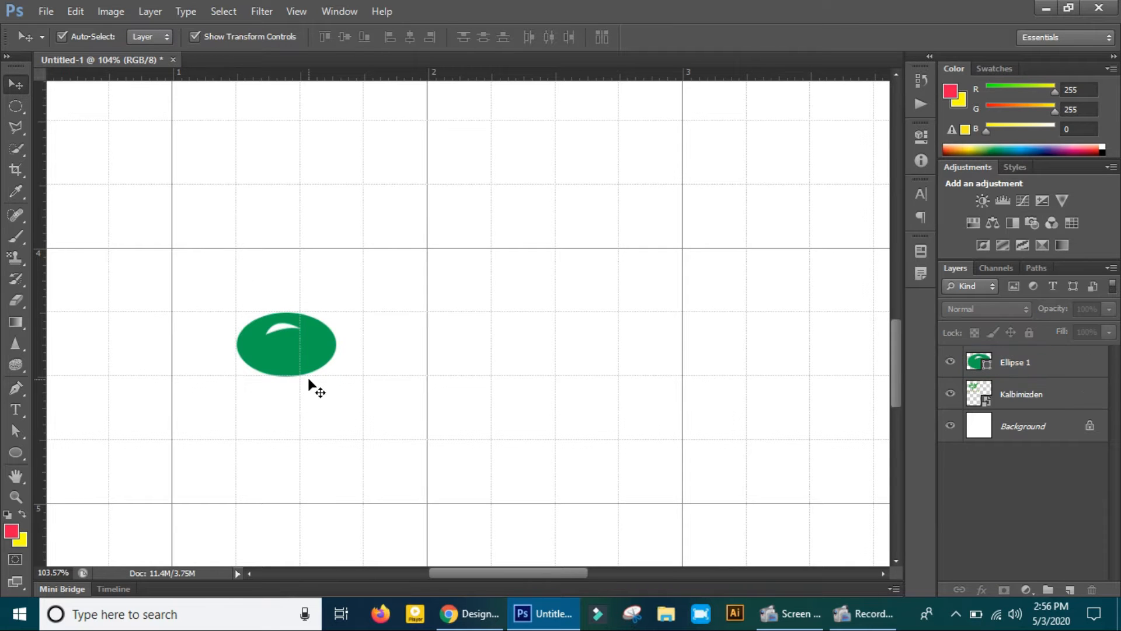
scroll(309, 381, down, 1)
scroll(308, 381, down, 2)
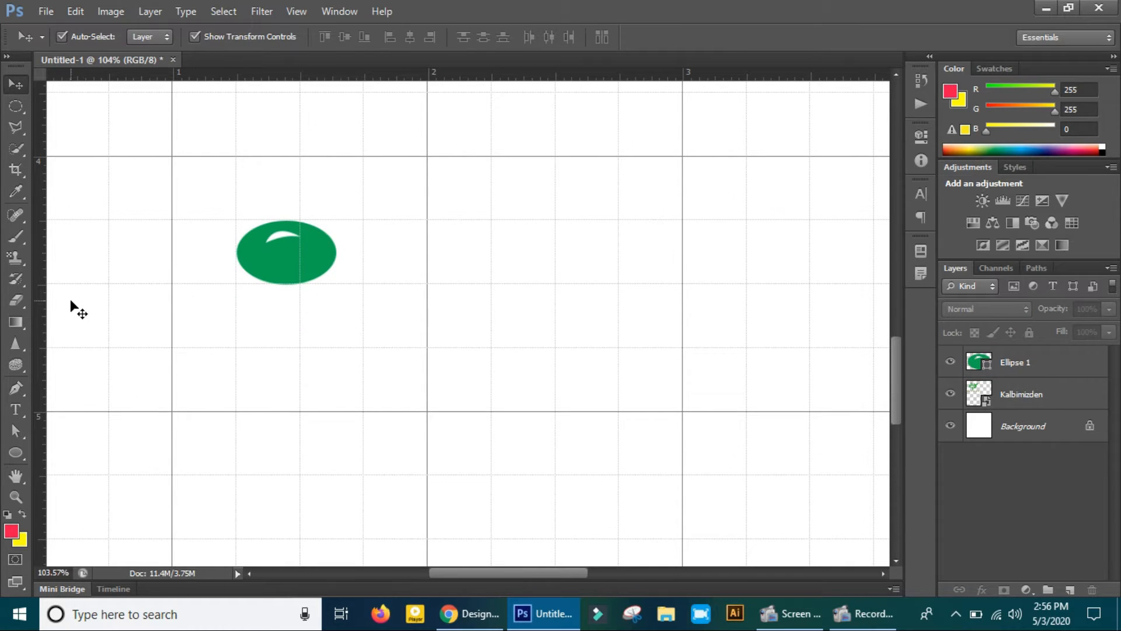
Draw a pointed vertical leaf shape about 37 × 150 px below the olive with the Pen tool.
click(17, 387)
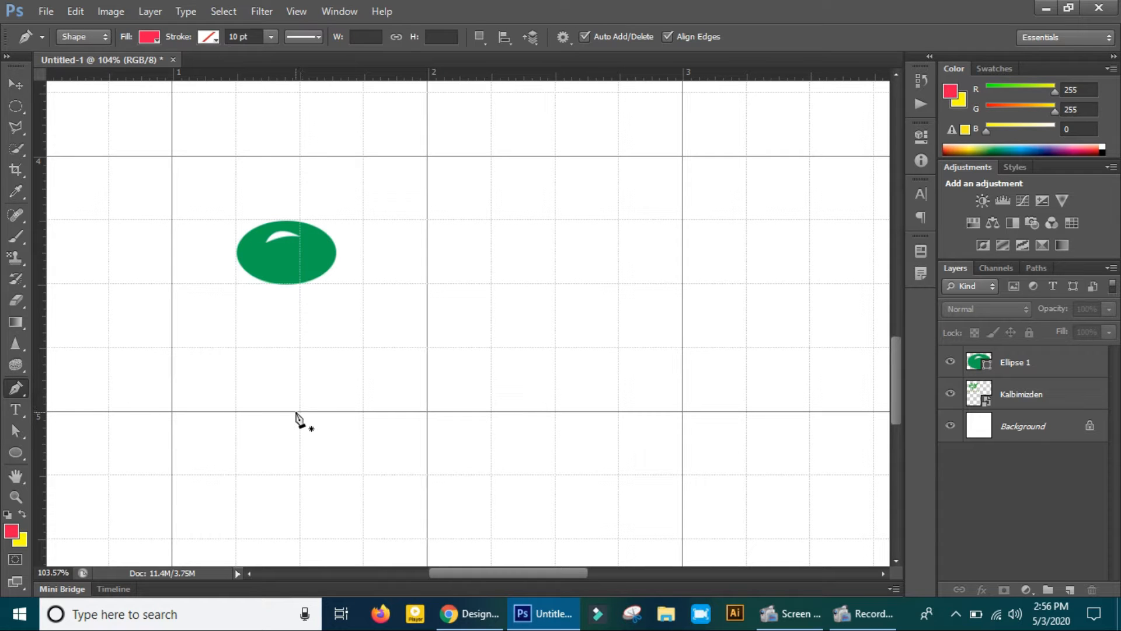
click(301, 348)
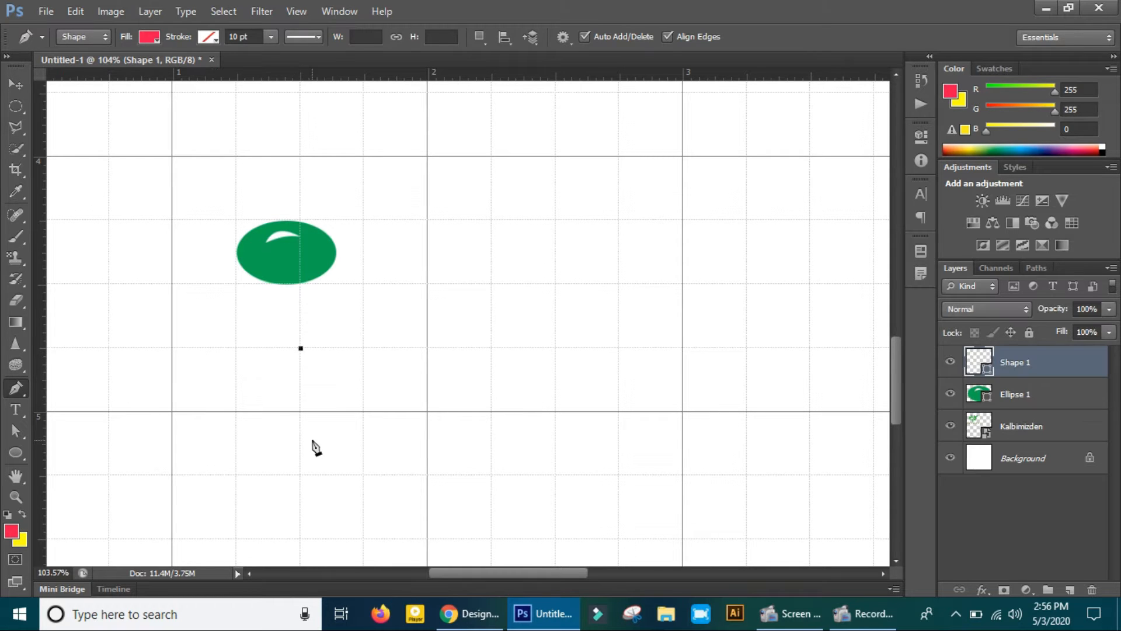
click(301, 459)
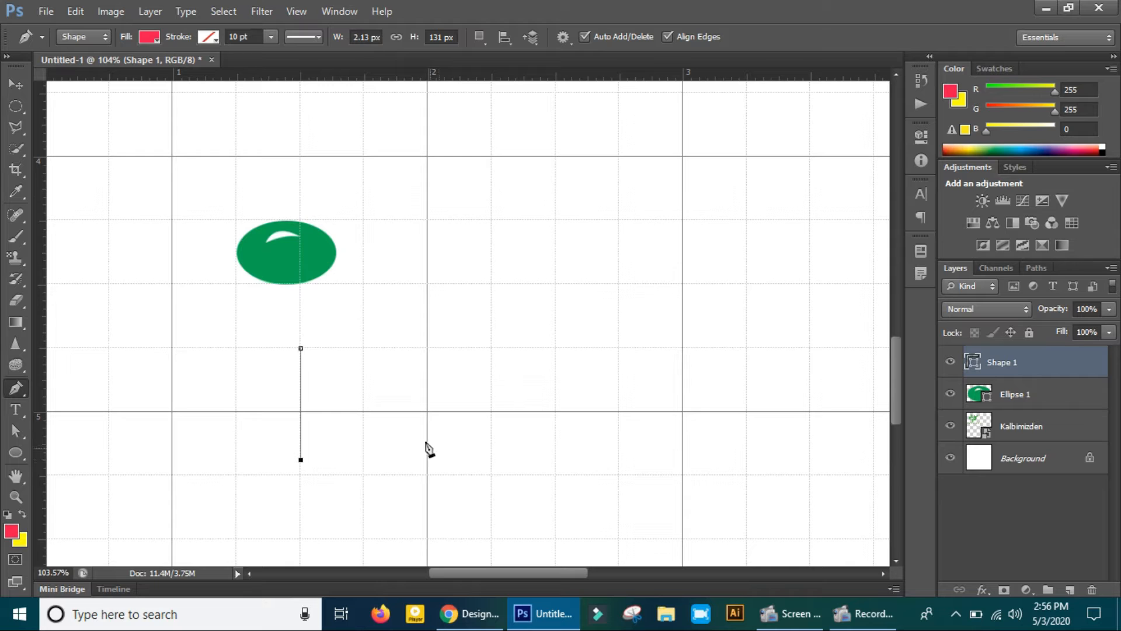
key(ctrl+z)
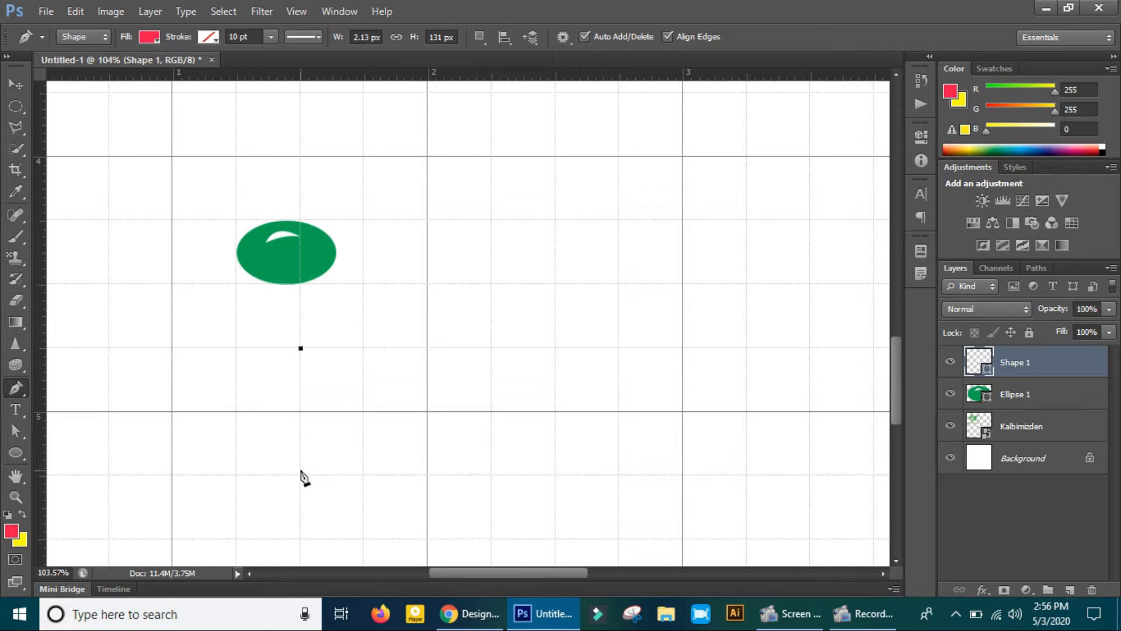
mouse_move(301, 476)
mouse_down()
mouse_move(273, 528)
mouse_move(270, 571)
mouse_move(263, 529)
mouse_up()
alt+click(300, 450)
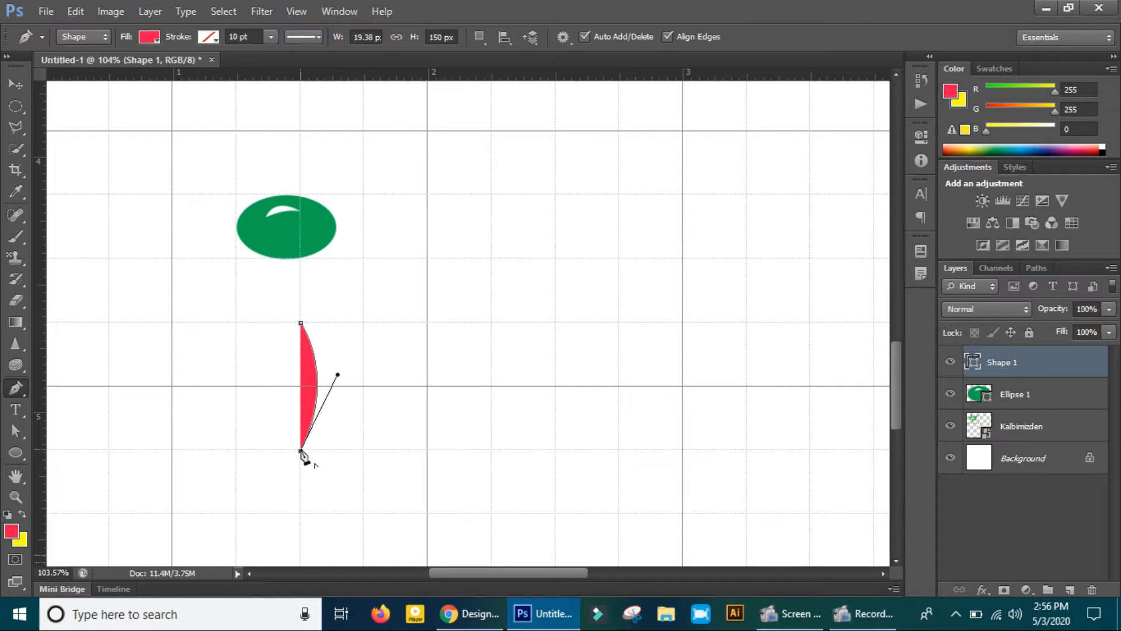
drag(300, 324, 333, 256)
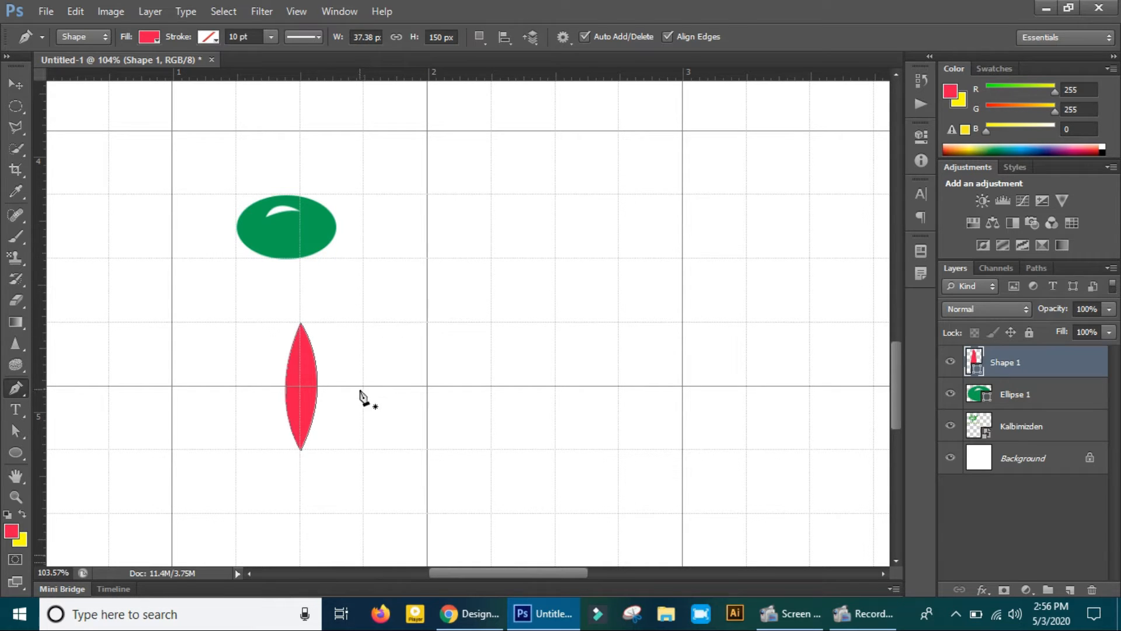
Raise the leaf's lower tip anchor slightly so the leaf is about 144 px tall.
click(12, 431)
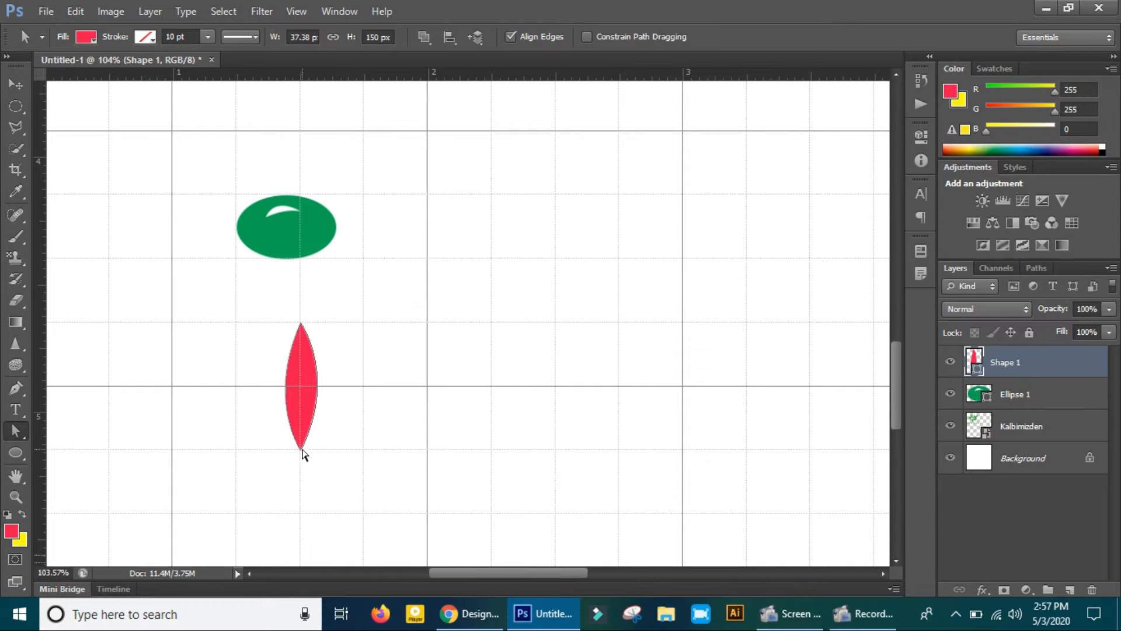
click(300, 448)
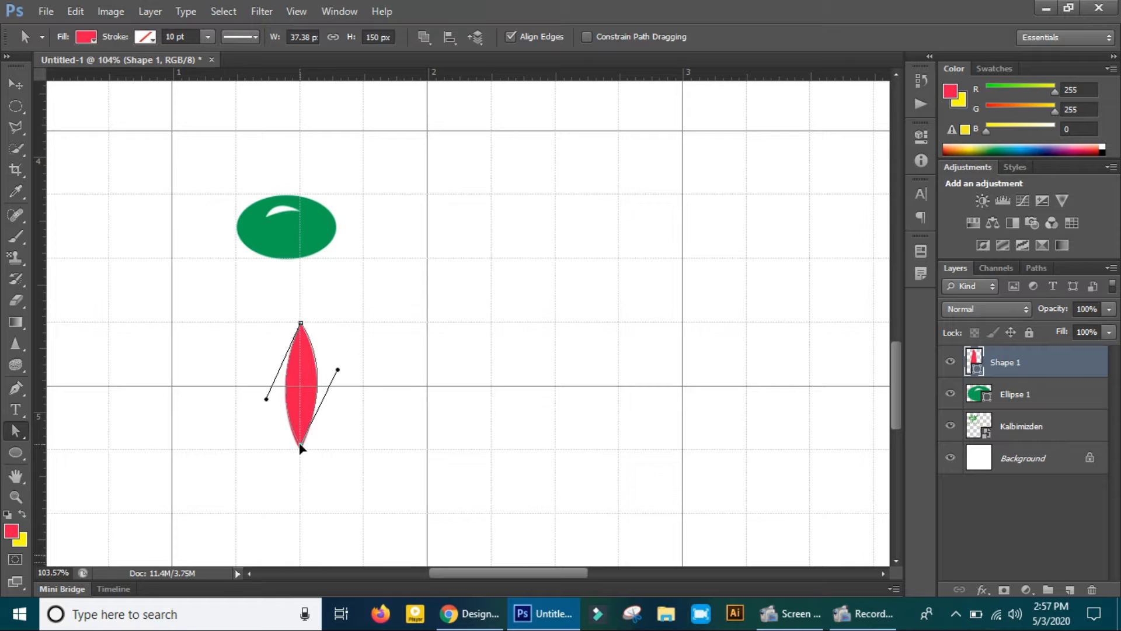
drag(300, 445, 300, 445)
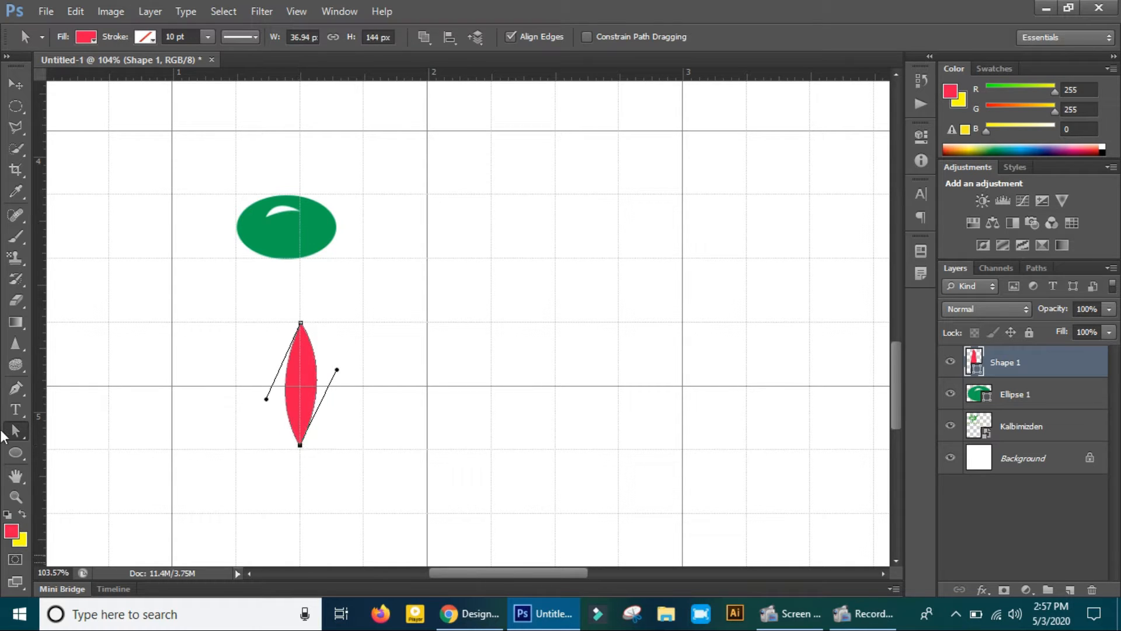
Cut a narrow tapered wedge along the leaf's centre, from below its base to near the upper tip, using the Pen tool with Subtract Front Shape.
click(16, 388)
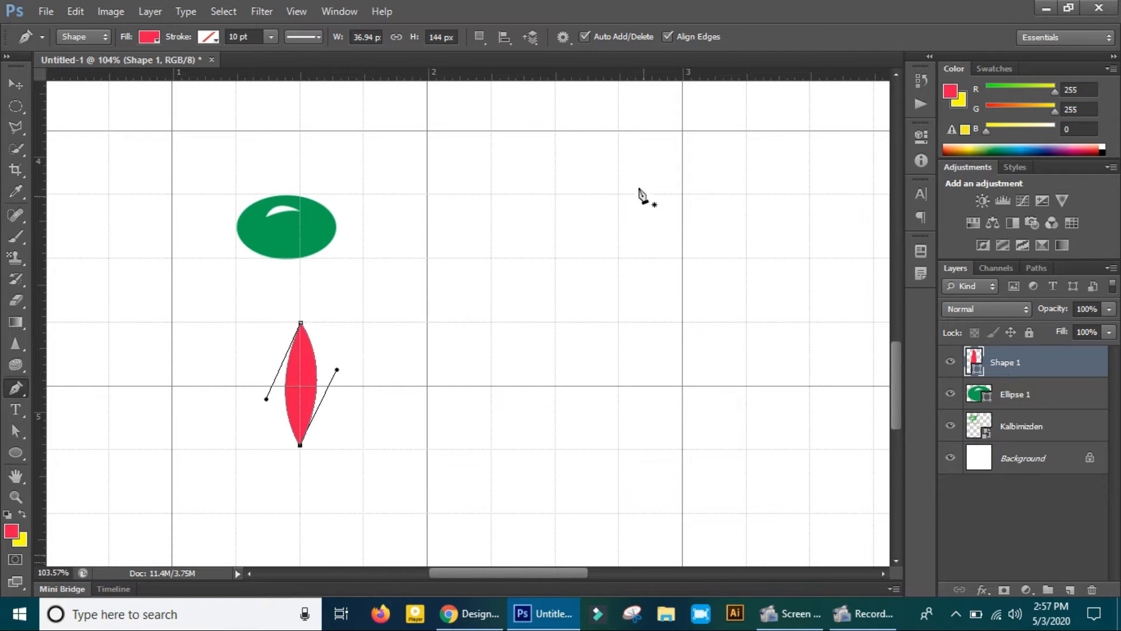
click(476, 36)
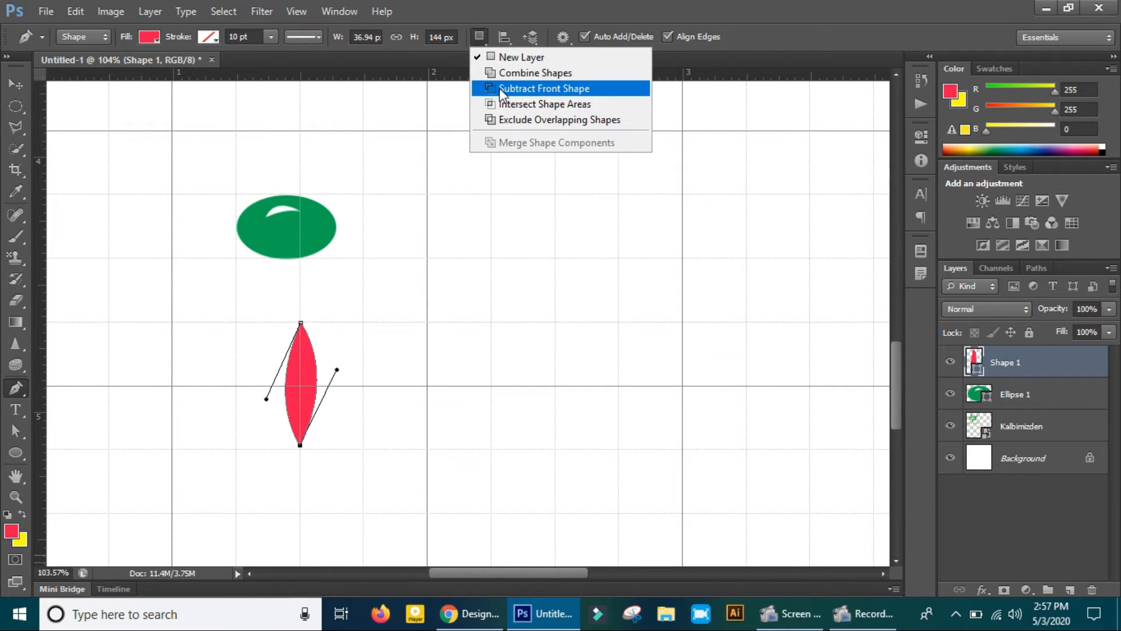
click(500, 88)
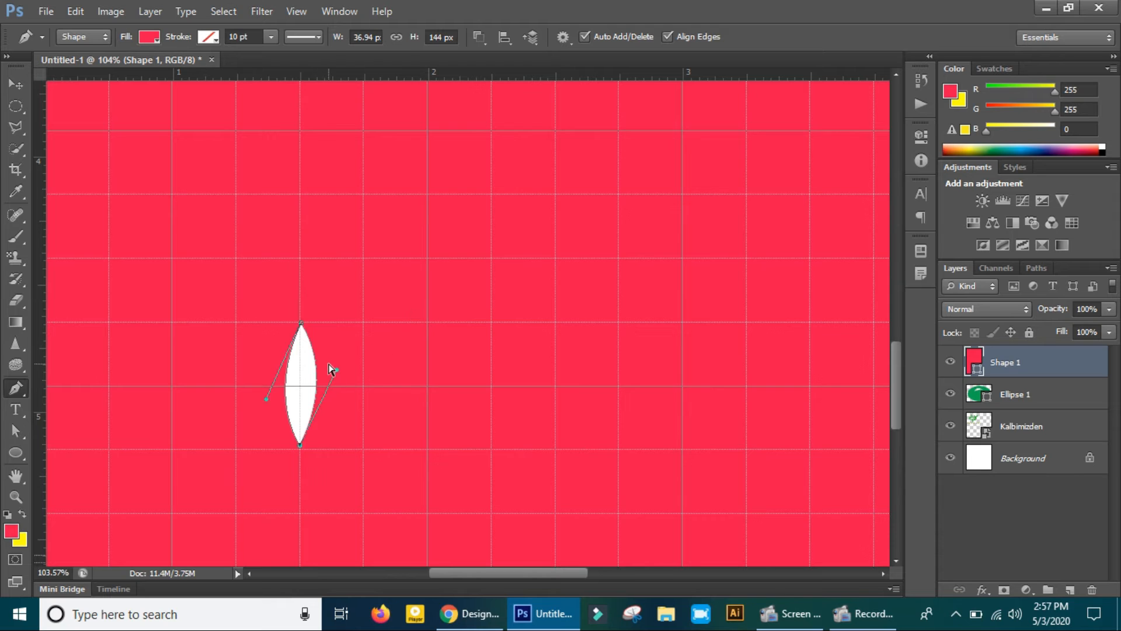
key(ctrl+z)
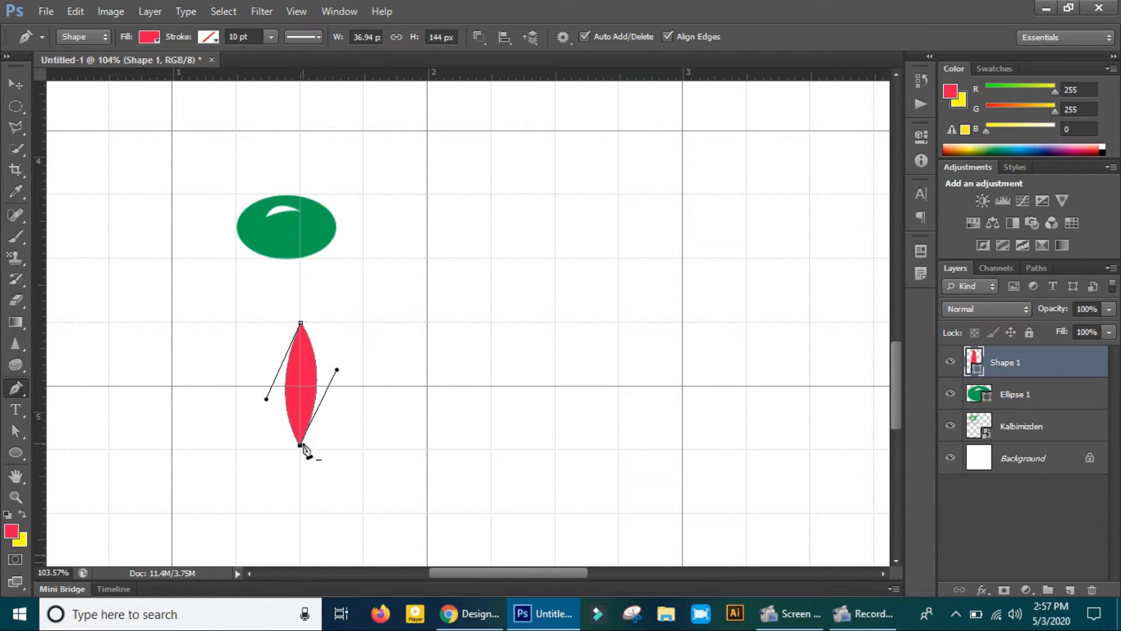
scroll(297, 449, up, 5)
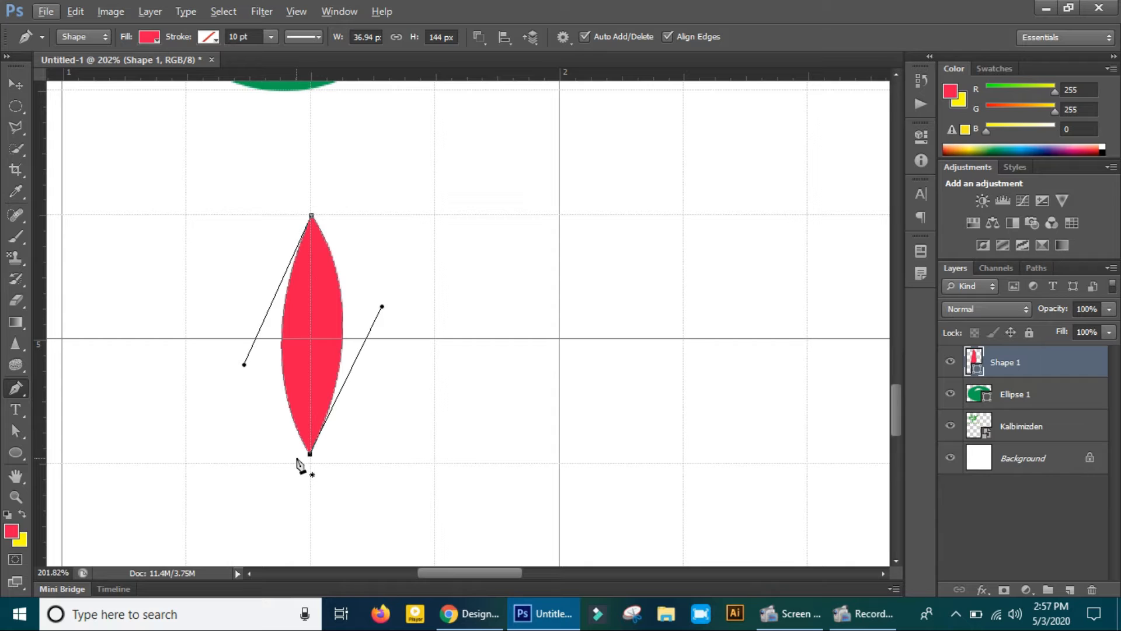
click(296, 463)
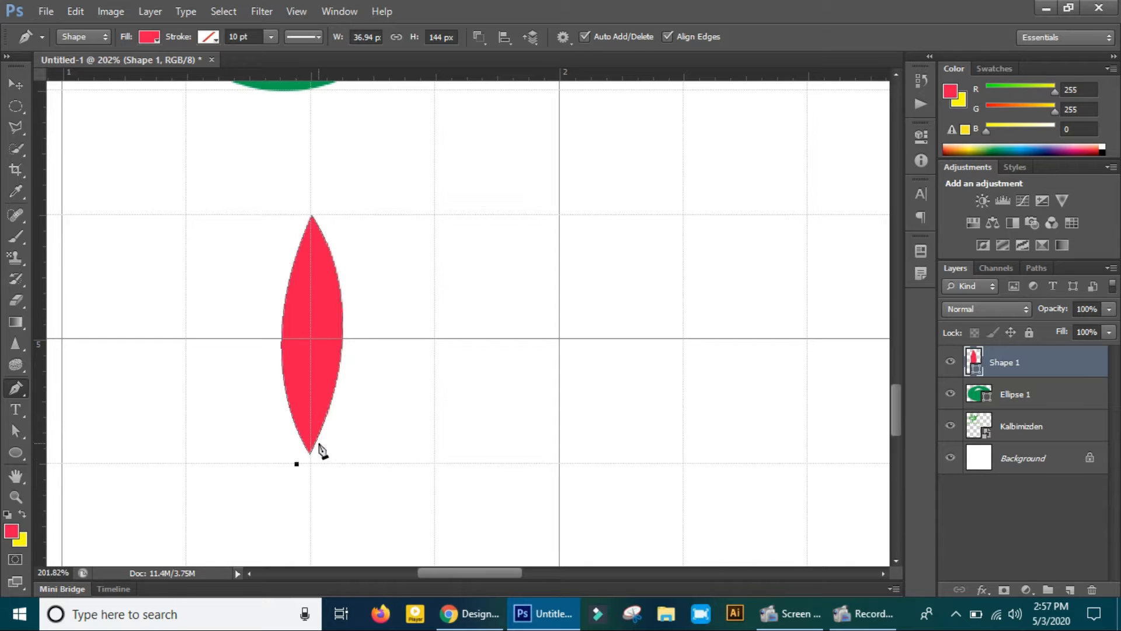
click(311, 234)
click(321, 463)
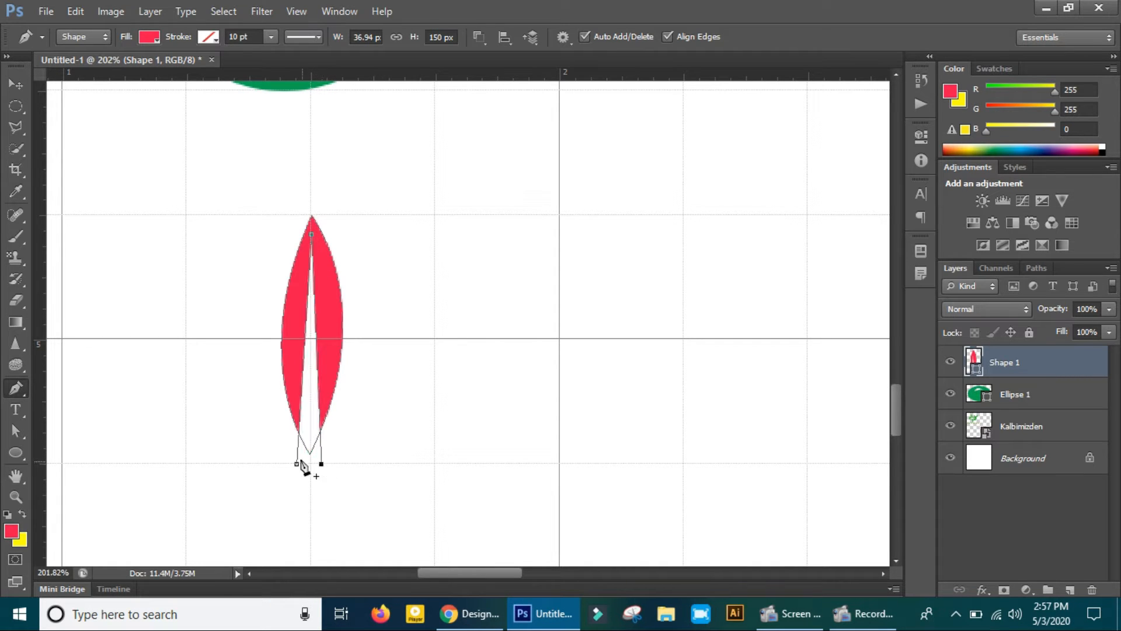
click(296, 464)
Recolour the leaf with the green sampled from the olive (00a651) and deselect it.
click(17, 86)
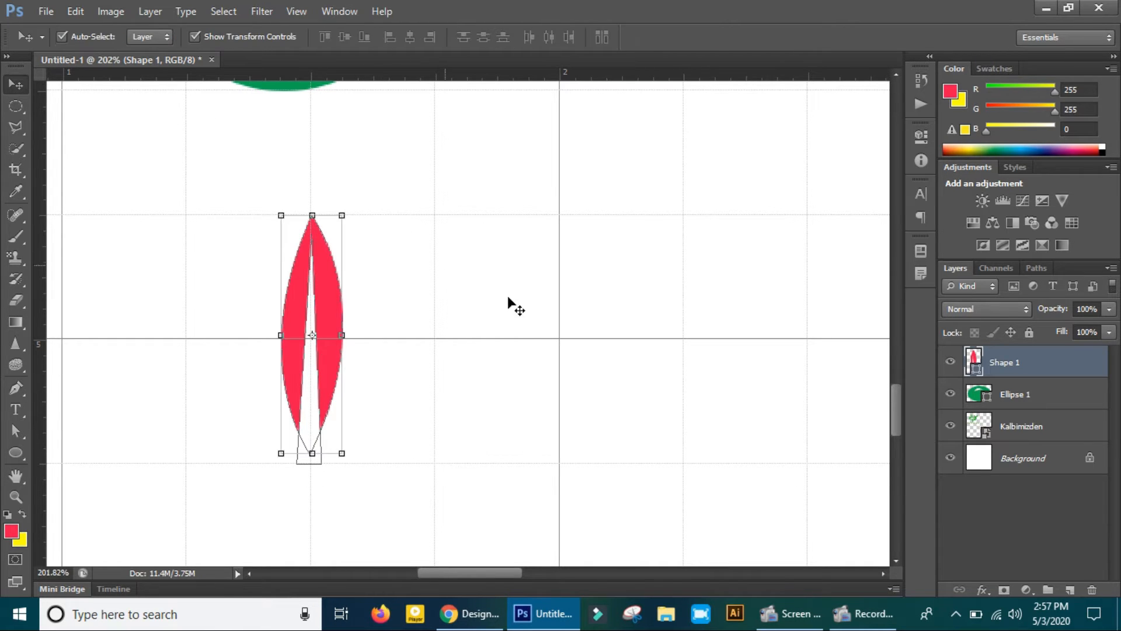
double_click(973, 366)
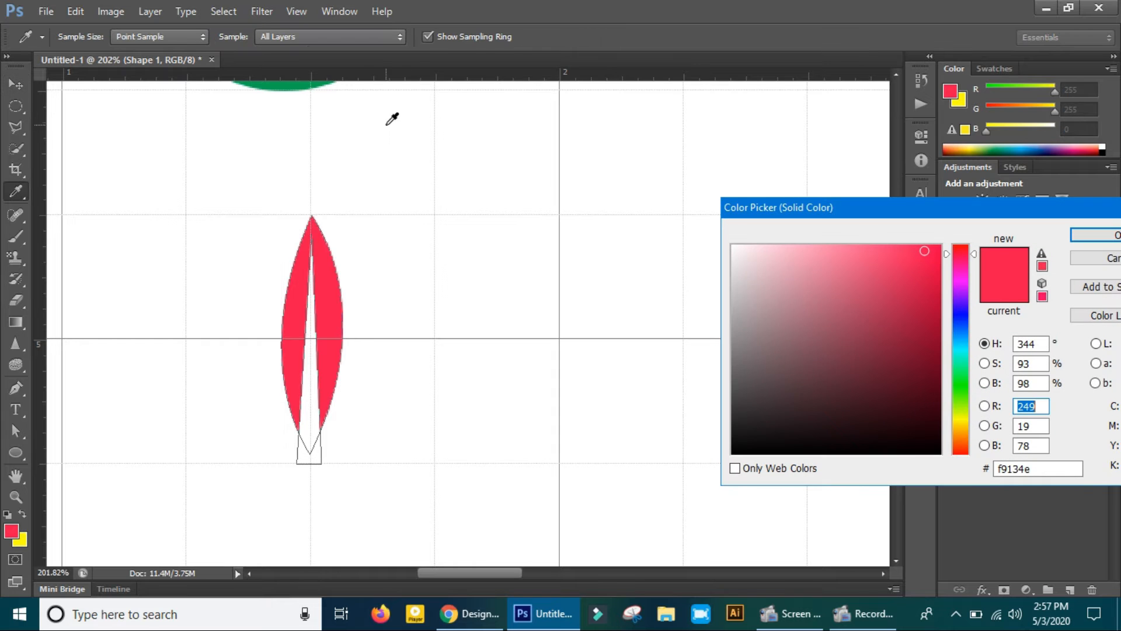
click(308, 85)
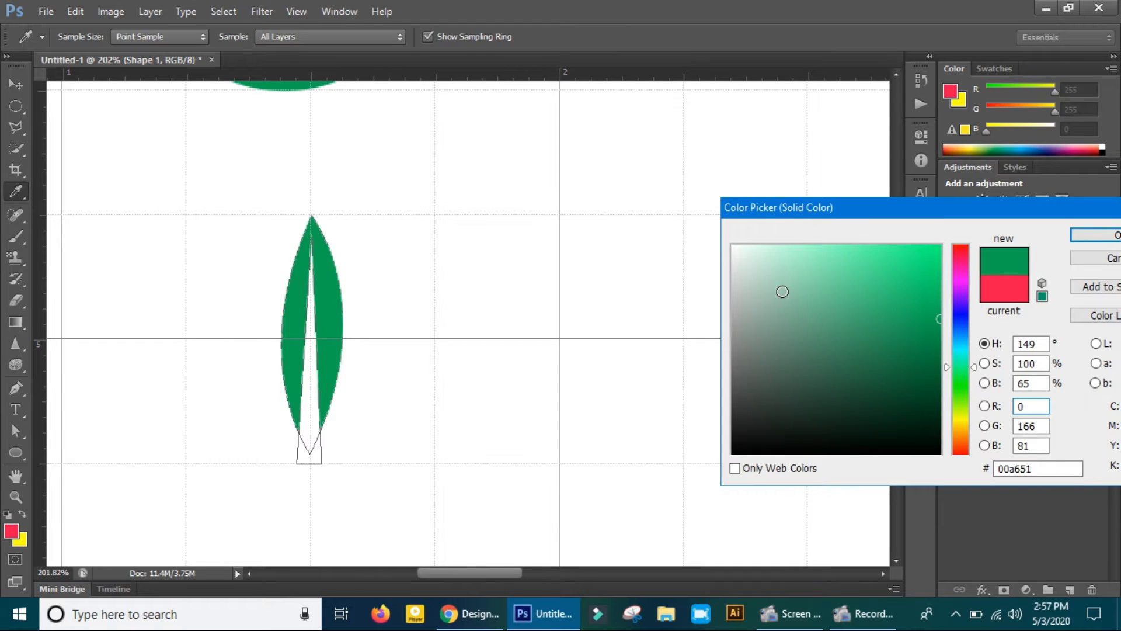
click(1095, 236)
scroll(555, 283, down, 1)
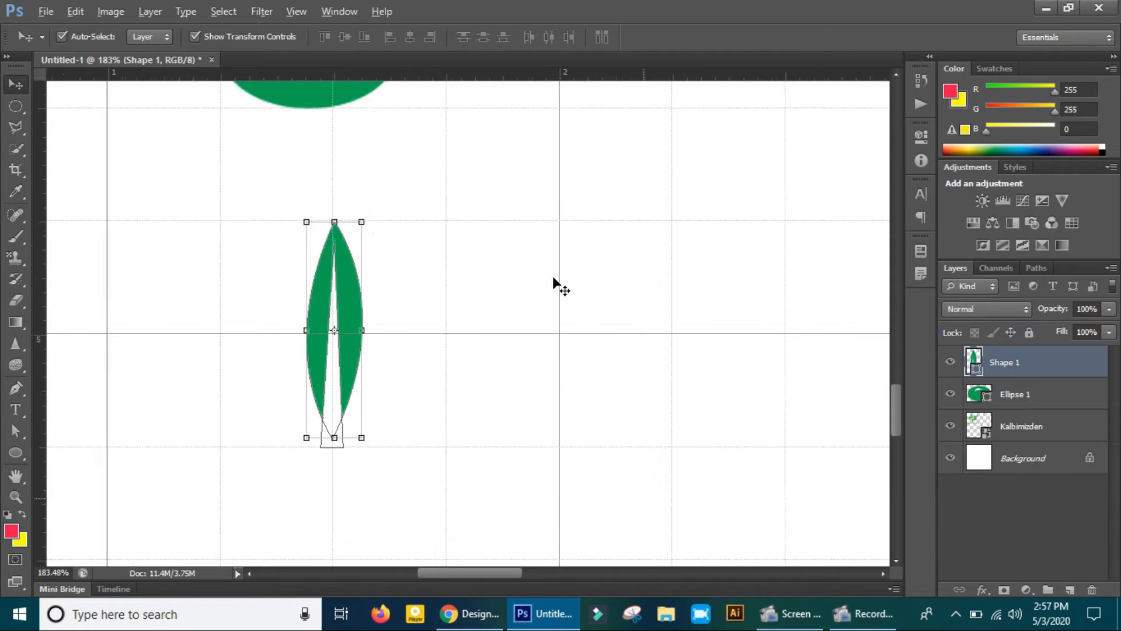
scroll(553, 277, down, 5)
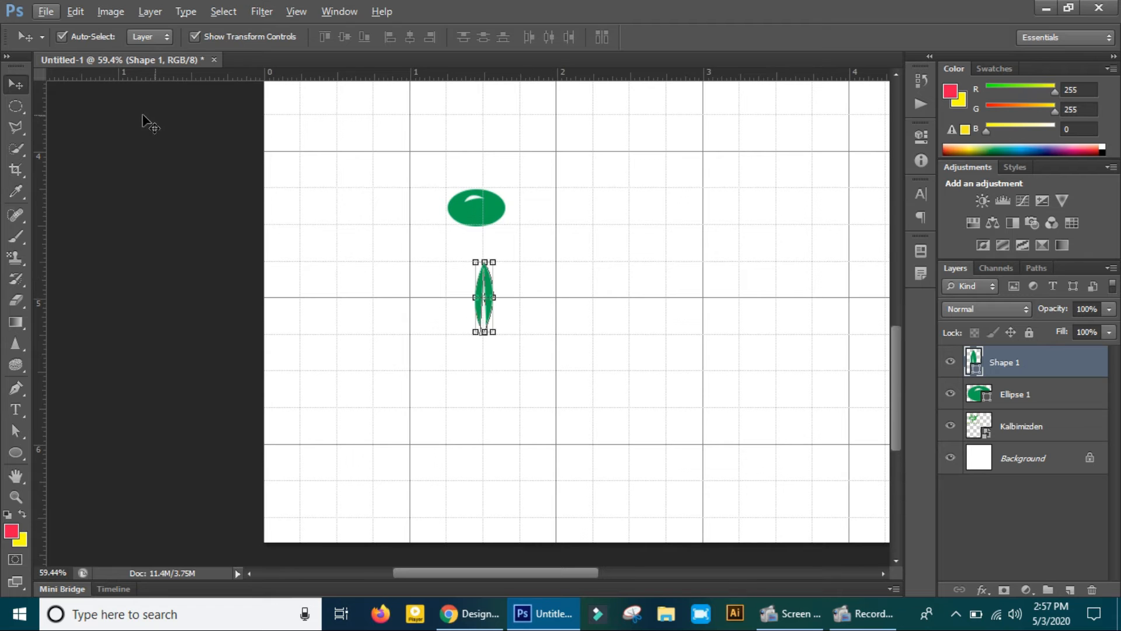
click(310, 186)
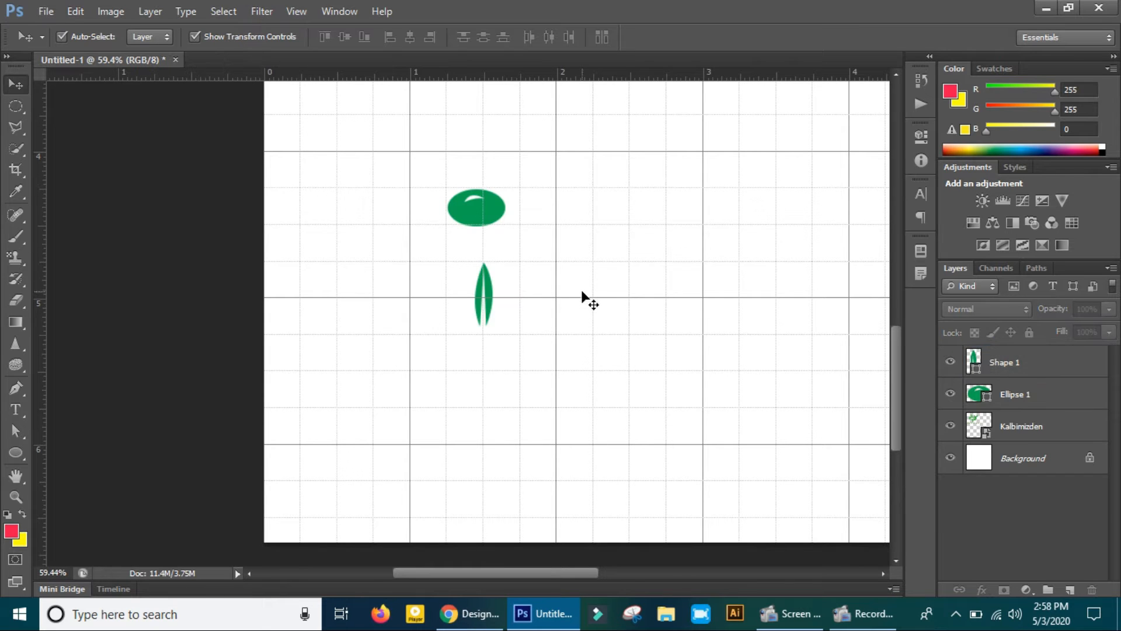
Start the trunk shape with the Pen tool by placing a horizontal base edge about 113 px long to the right of the leaf.
scroll(611, 303, up, 2)
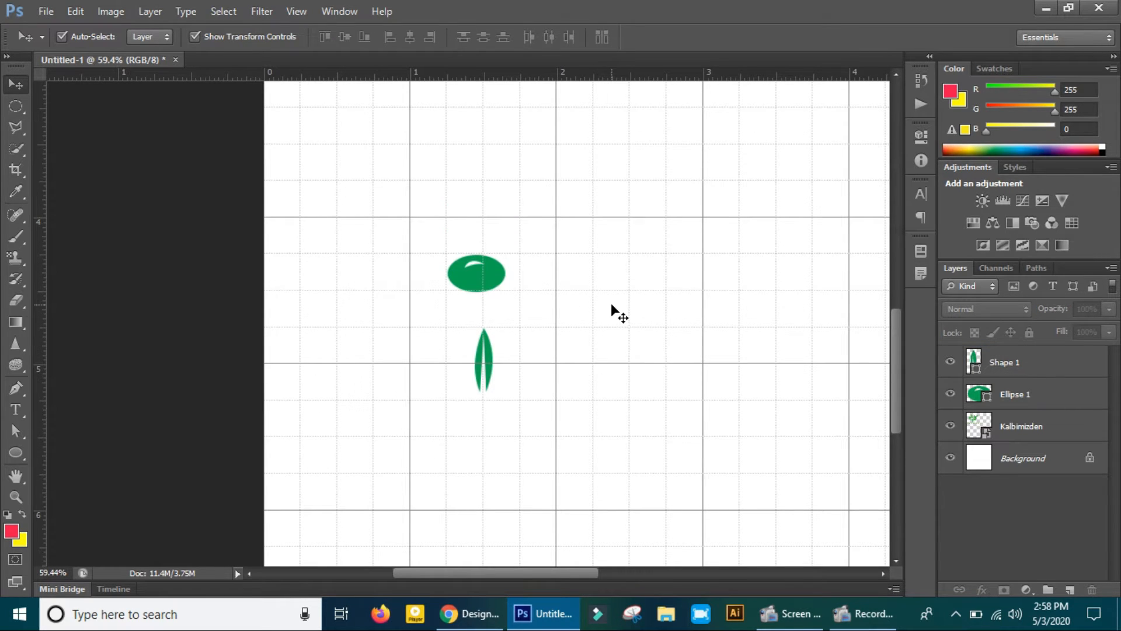
scroll(533, 336, up, 1)
scroll(533, 336, up, 2)
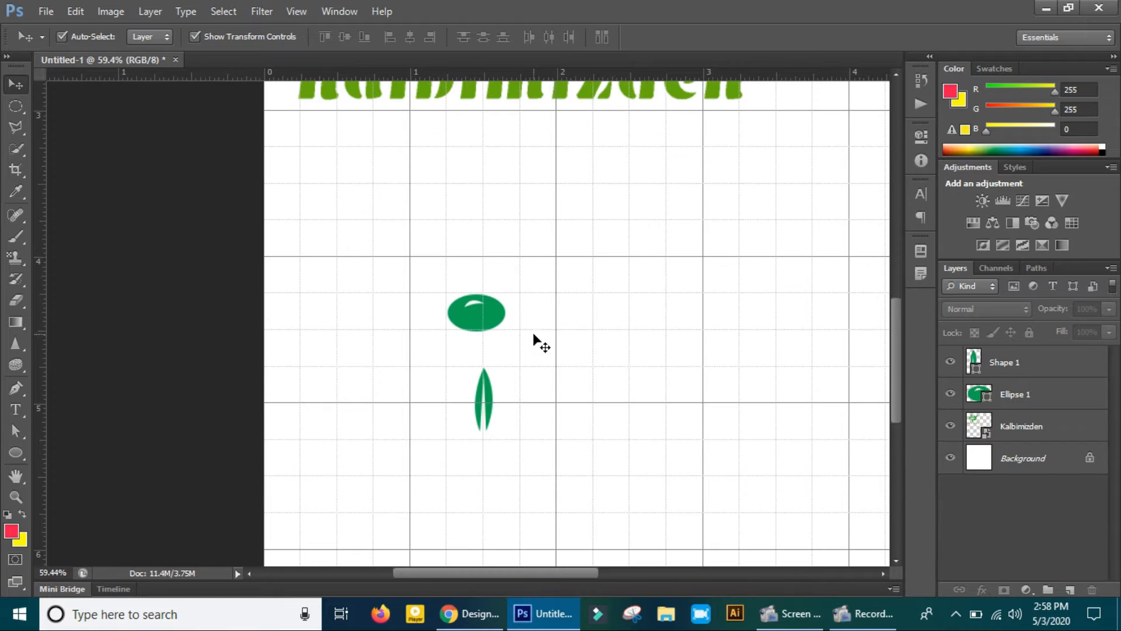
scroll(624, 458, down, 1)
scroll(584, 454, down, 5)
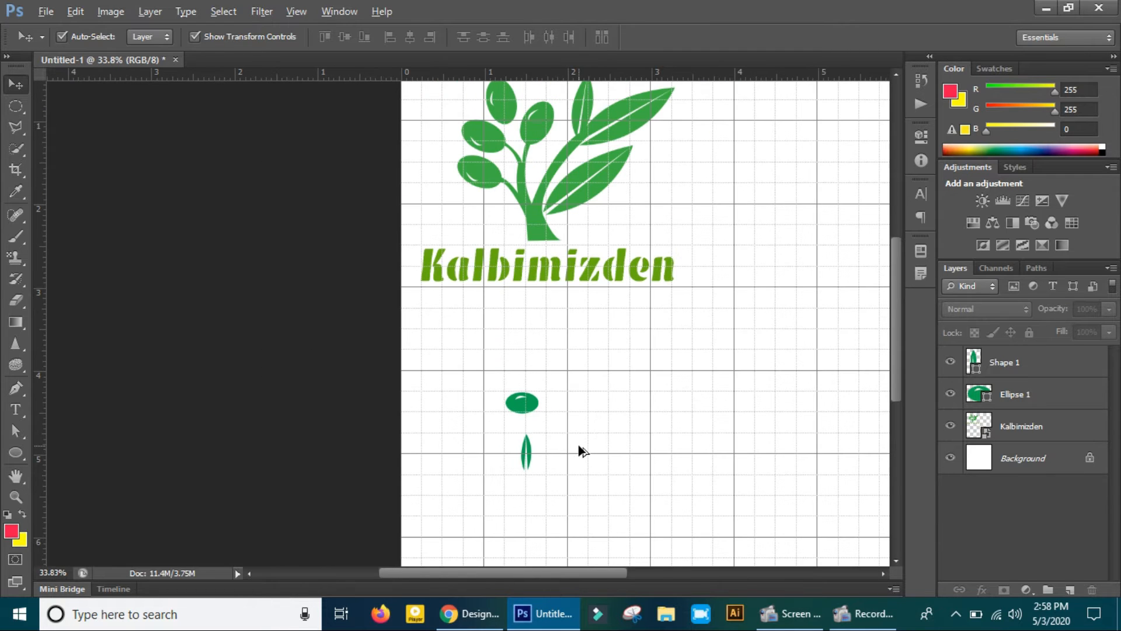
drag(608, 573, 639, 573)
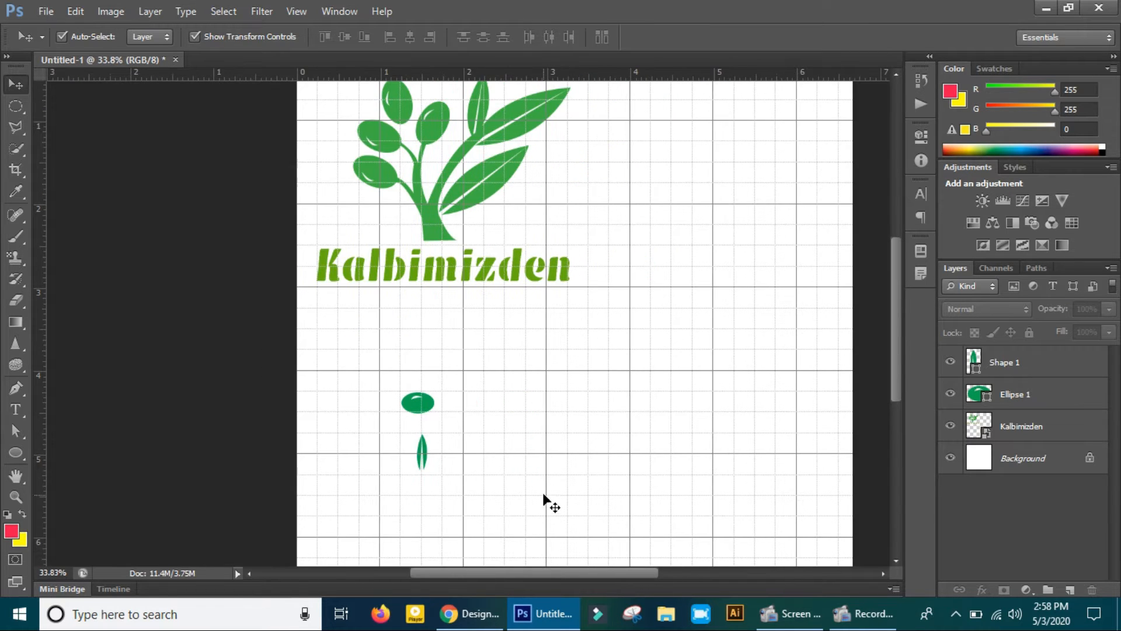
scroll(578, 490, up, 1)
scroll(584, 492, down, 2)
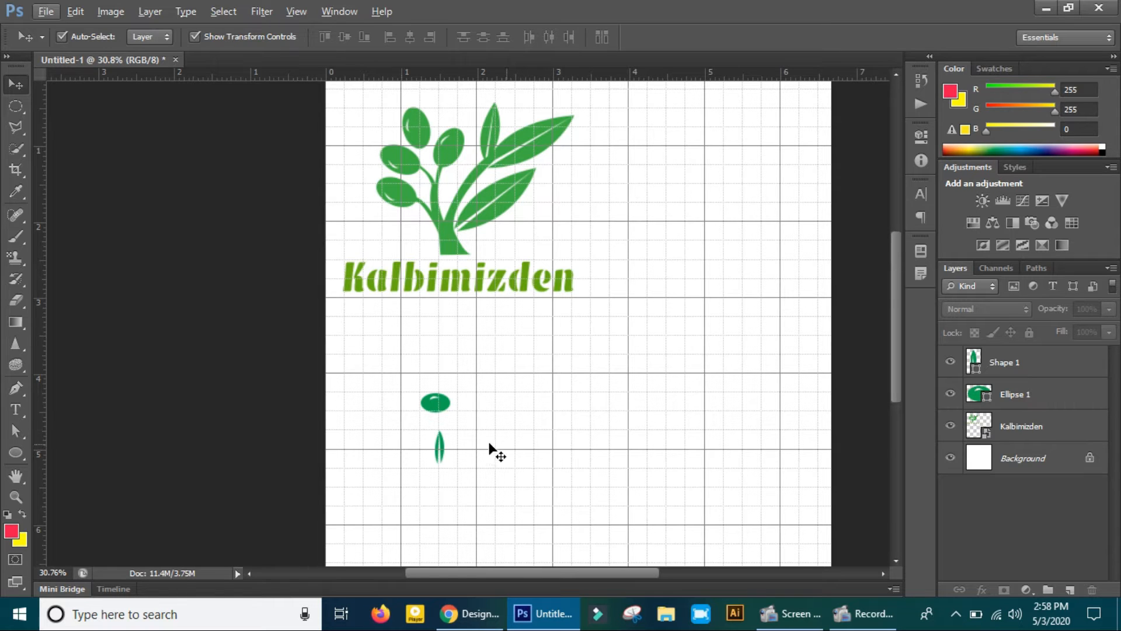
click(16, 390)
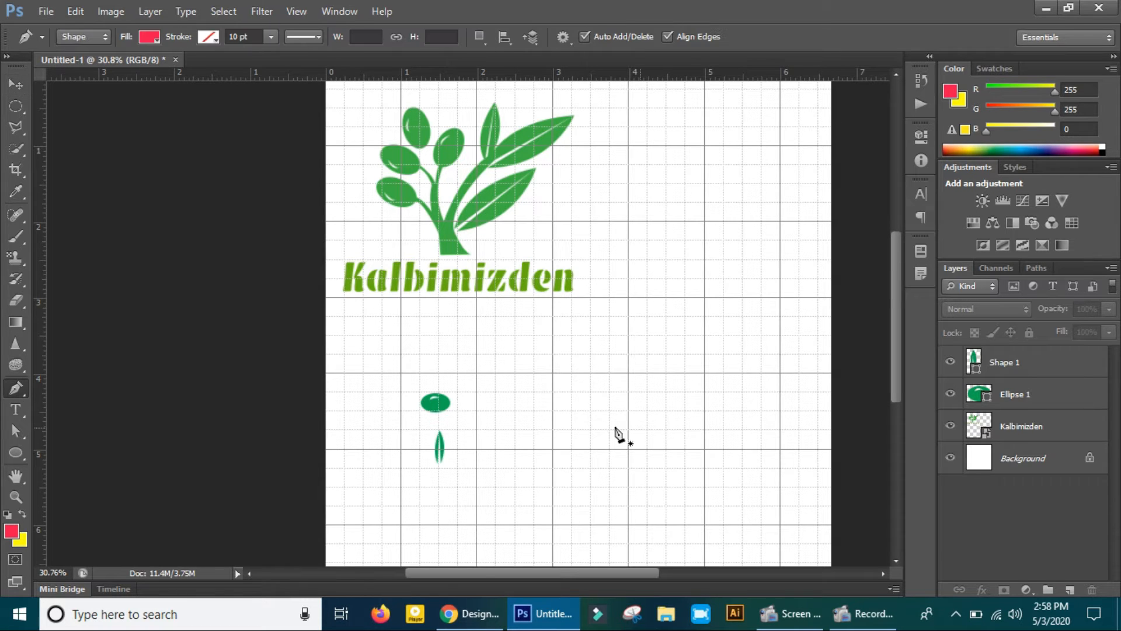
click(554, 450)
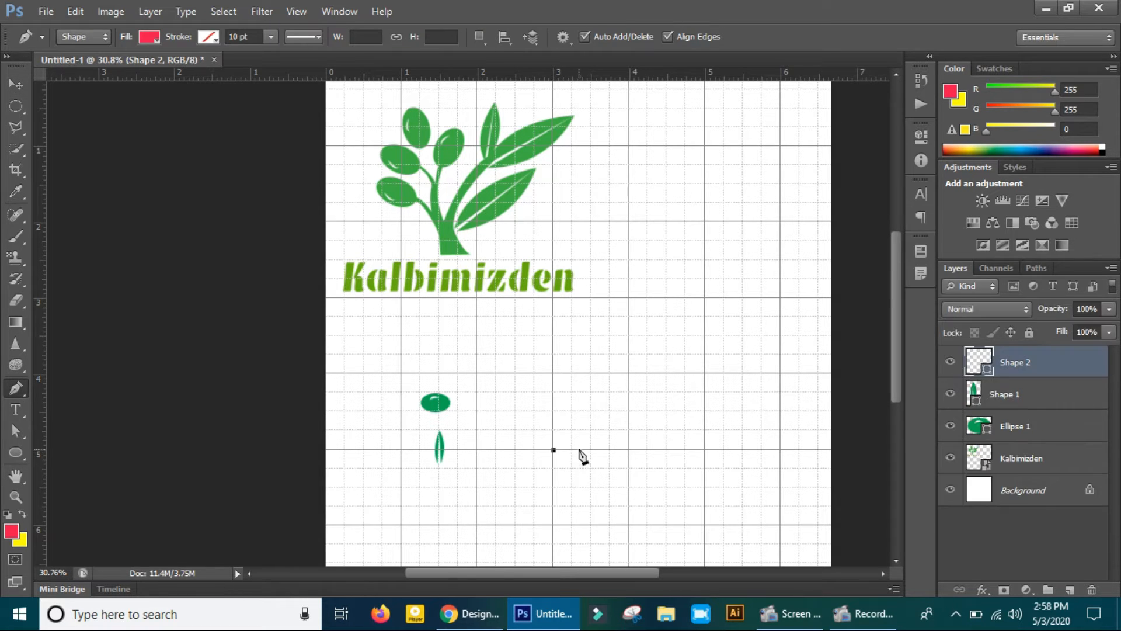
click(572, 451)
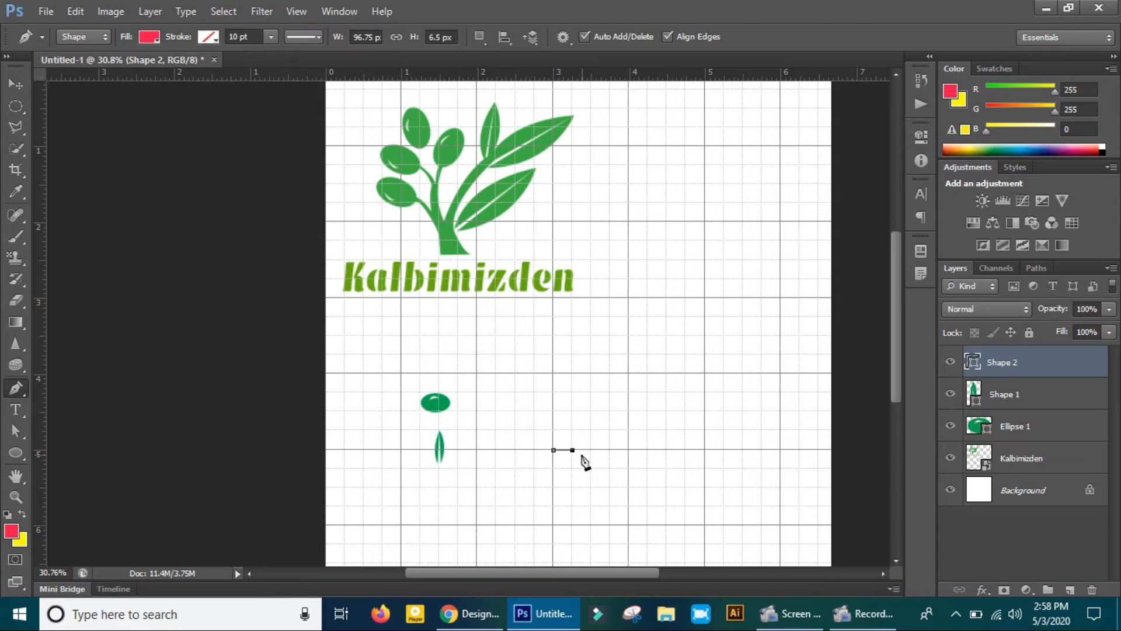
key(ctrl+z)
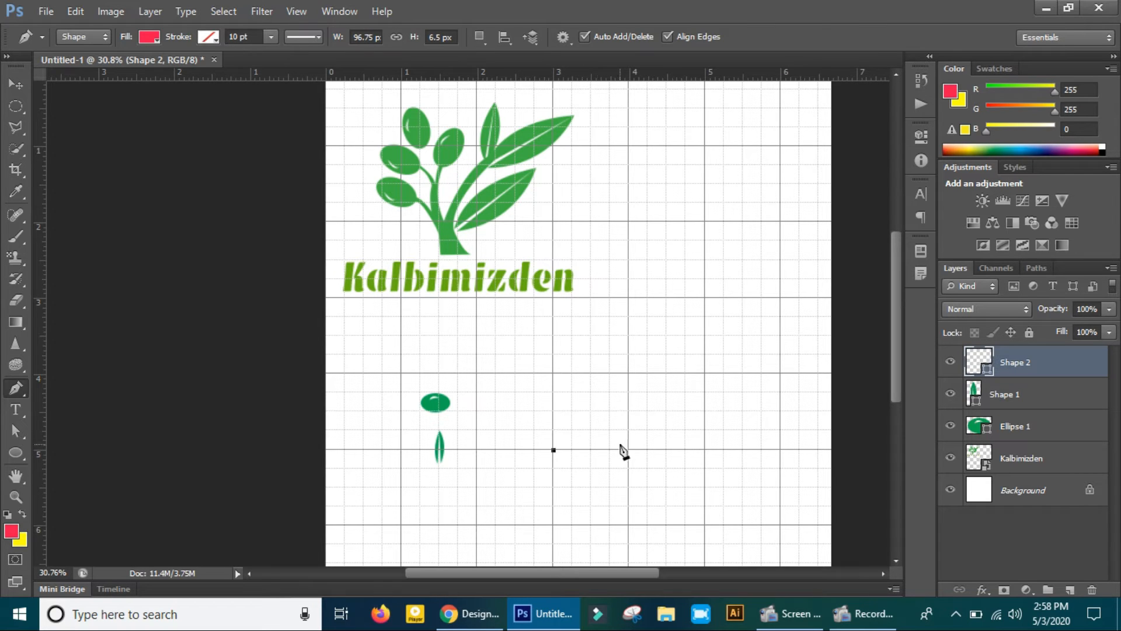
click(582, 450)
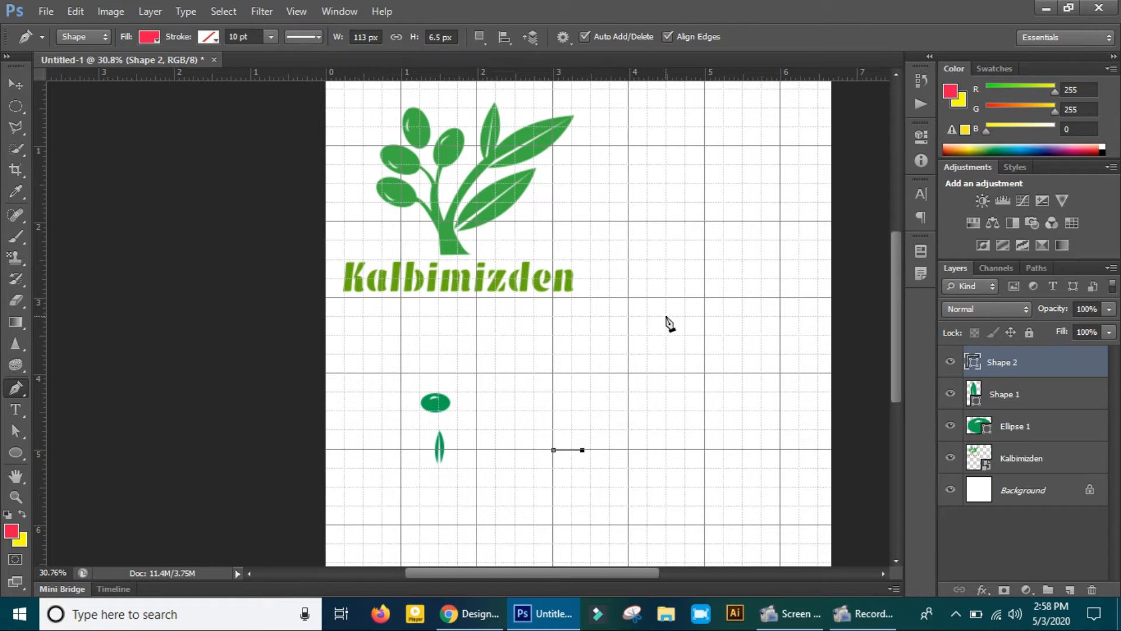
Draw the long right branch's outer edge curving from the base to its upper tip, capped with a short edge, making the shape 375 by 541 px.
drag(667, 317, 687, 317)
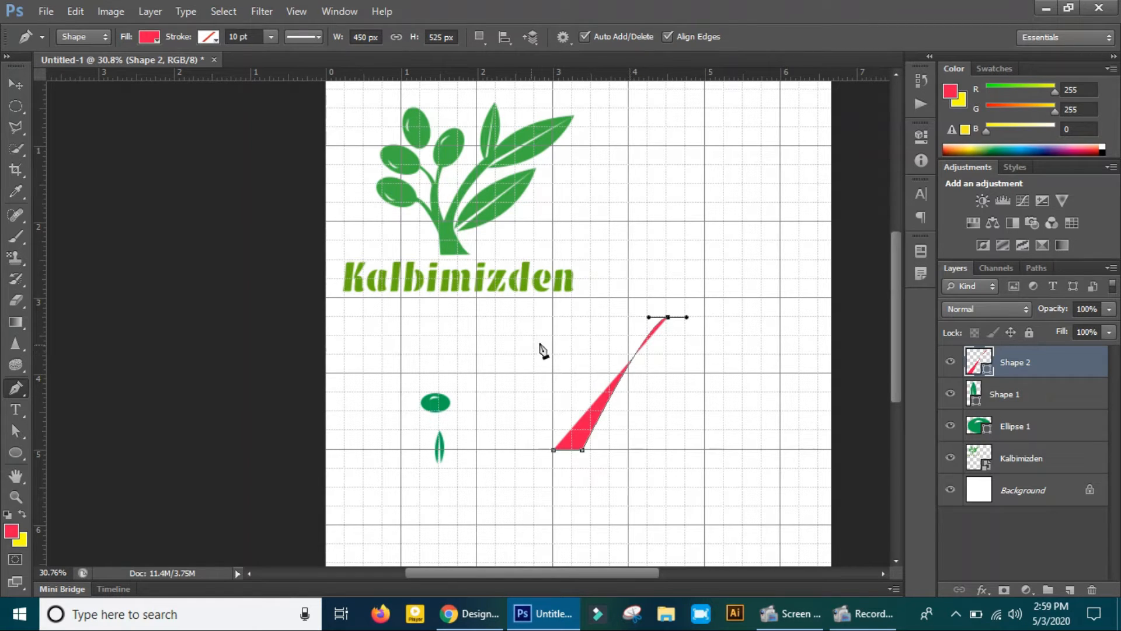
key(ctrl+z)
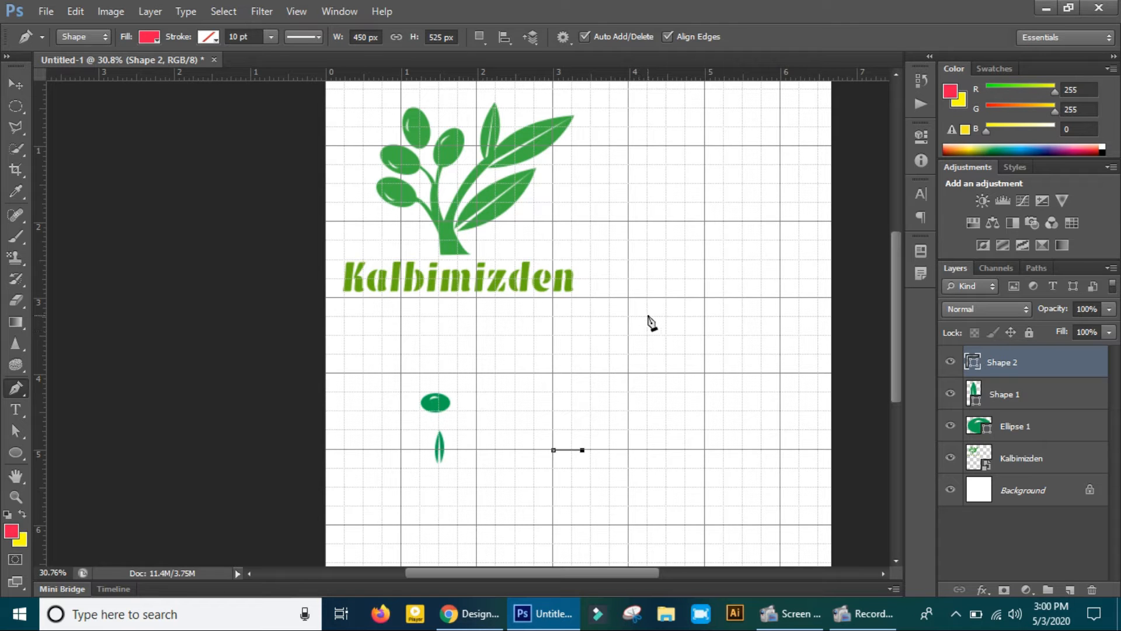
drag(649, 317, 762, 212)
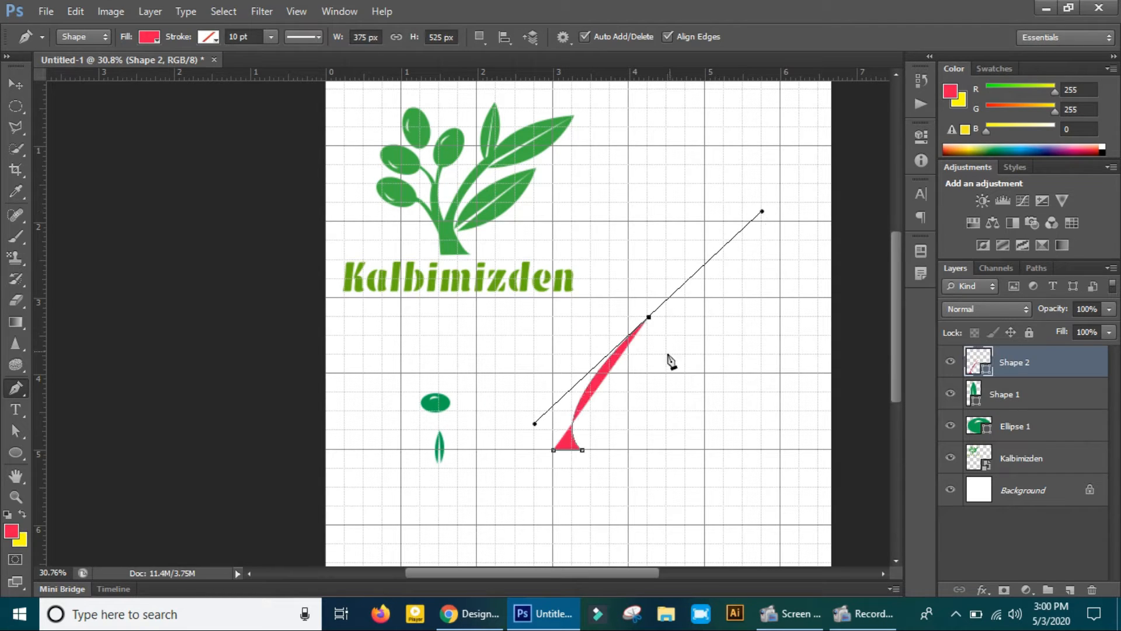
click(649, 316)
scroll(652, 331, up, 1)
scroll(655, 334, up, 6)
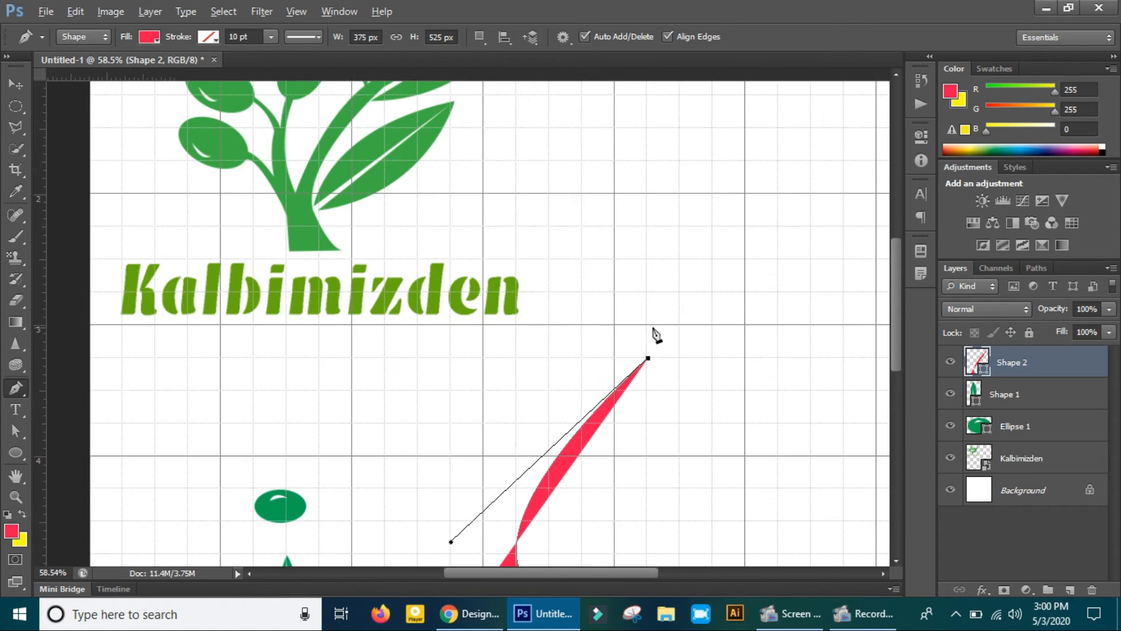
scroll(642, 379, up, 2)
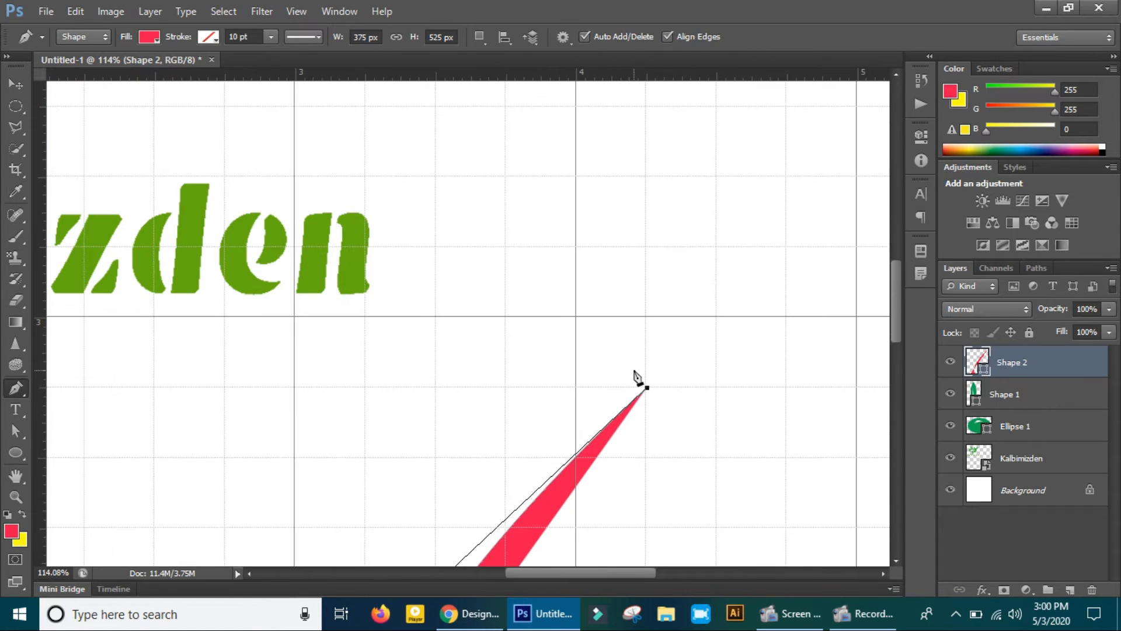
click(635, 373)
Curve the long branch's inner edge back down to the fork above the trunk base and remove the fork anchor's outgoing handle.
scroll(563, 432, down, 3)
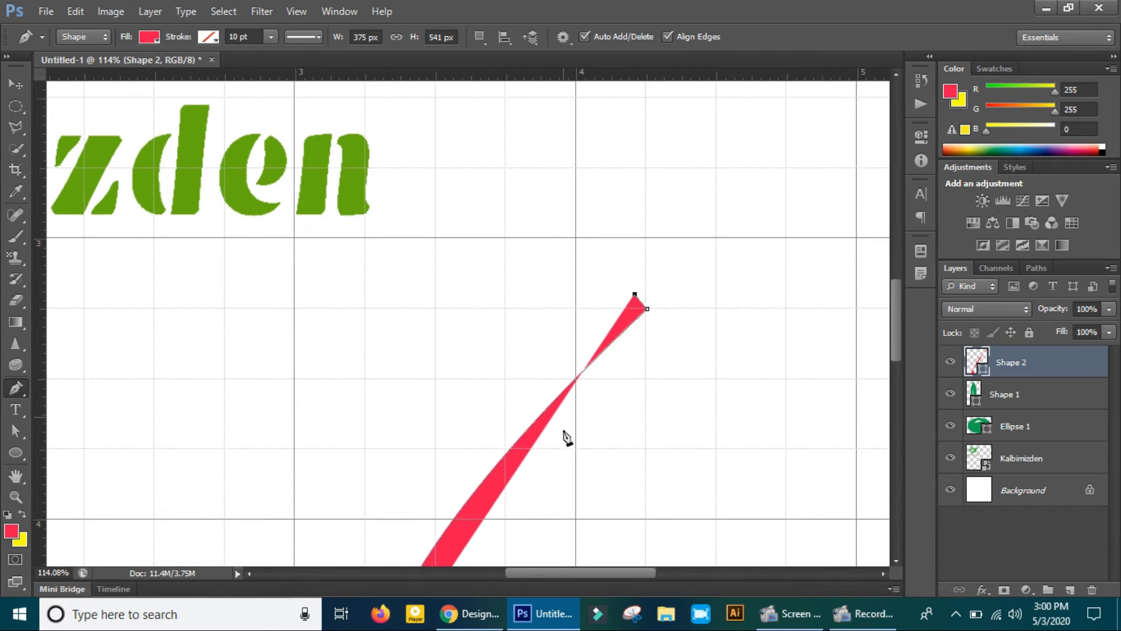
scroll(565, 432, down, 5)
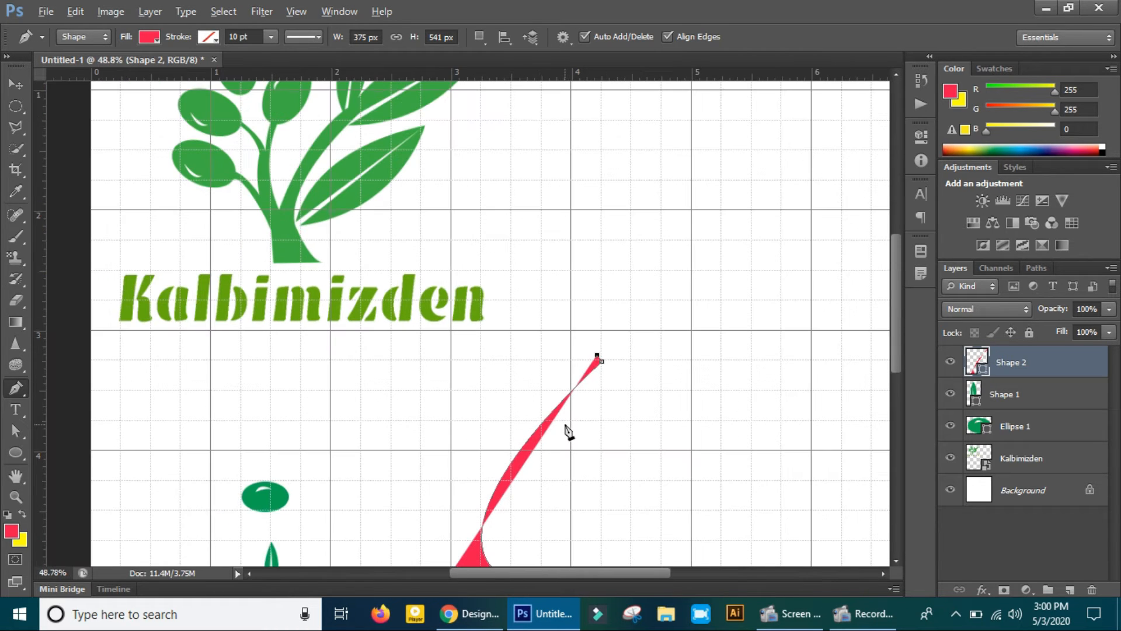
scroll(552, 431, down, 2)
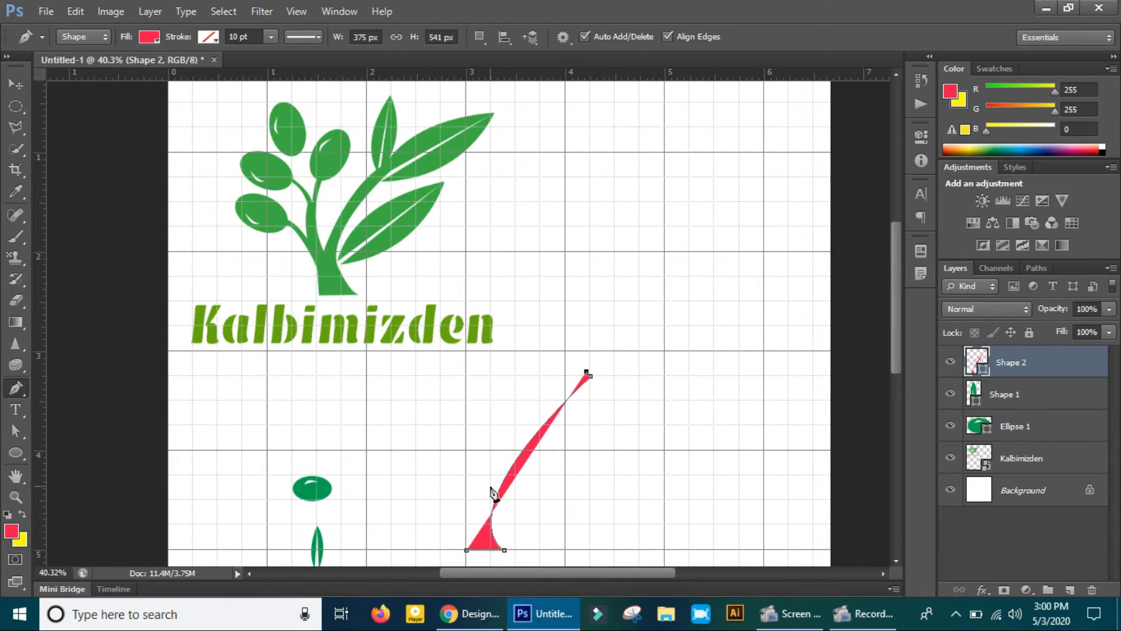
drag(492, 490, 468, 540)
drag(469, 540, 469, 540)
alt+click(491, 483)
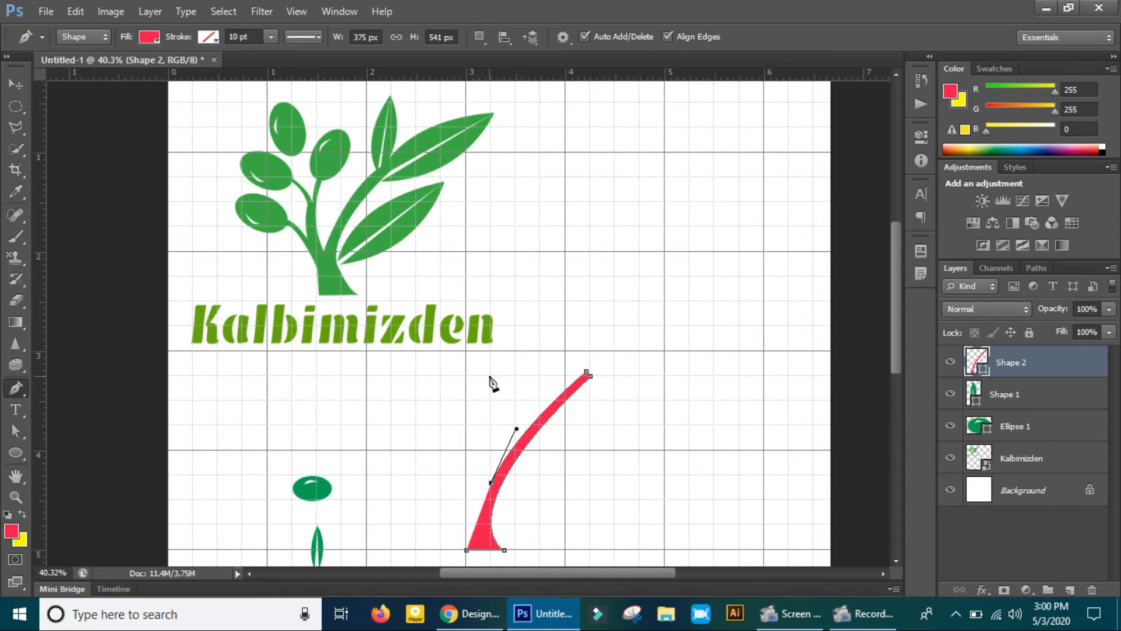
Draw the middle branch's right edge curving up from the fork to its tip and cap it with a short horizontal edge.
drag(491, 376, 516, 353)
click(491, 376)
scroll(494, 395, up, 4)
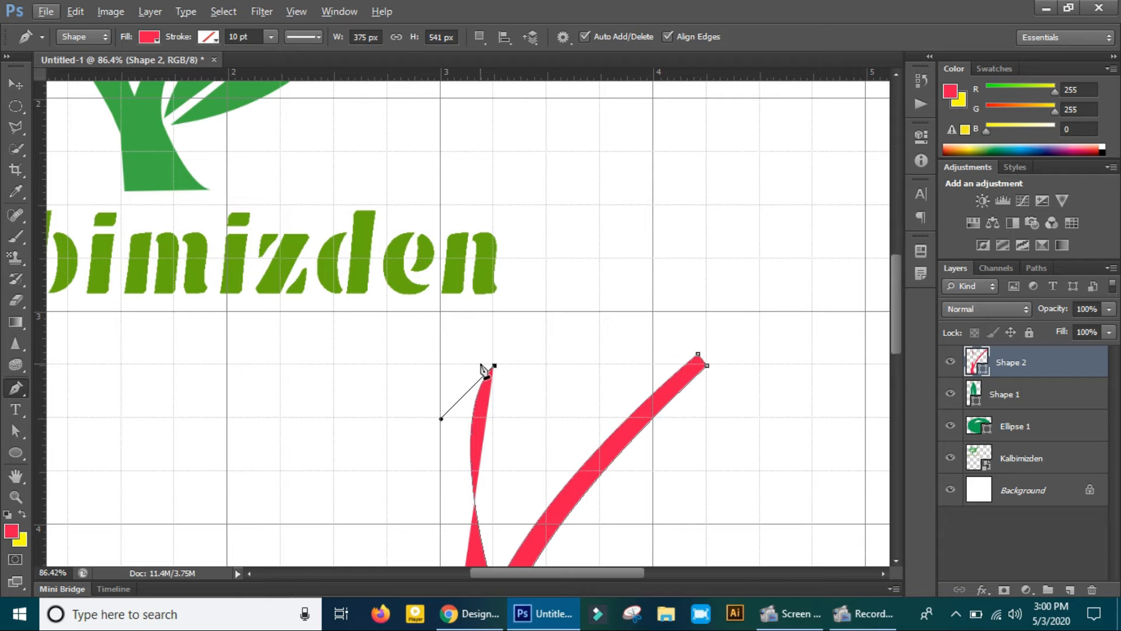
click(467, 419)
Curve the middle branch's left edge down to a second fork just below its tip and remove that anchor's outgoing handle.
scroll(465, 419, down, 2)
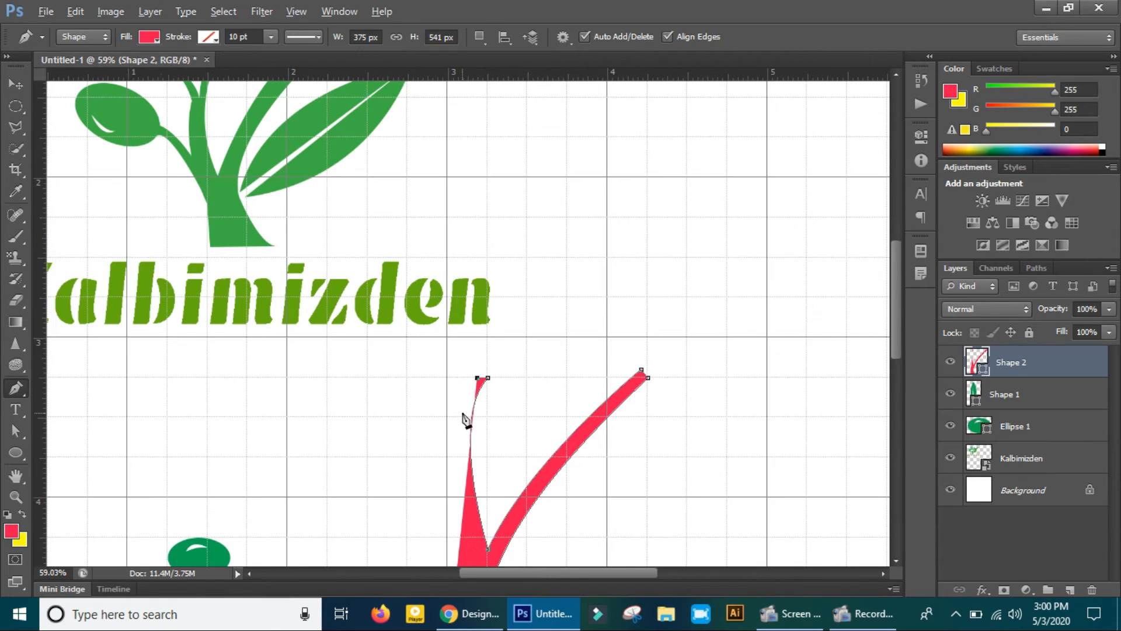
scroll(466, 420, down, 1)
key(alt)
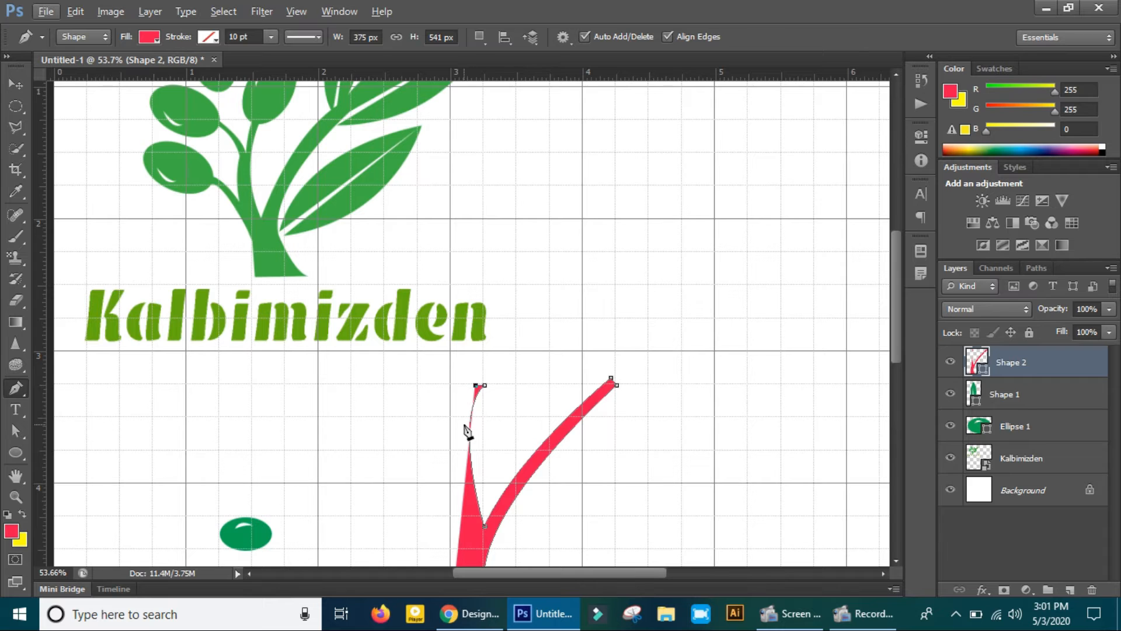
scroll(462, 429, up, 2)
scroll(467, 432, up, 1)
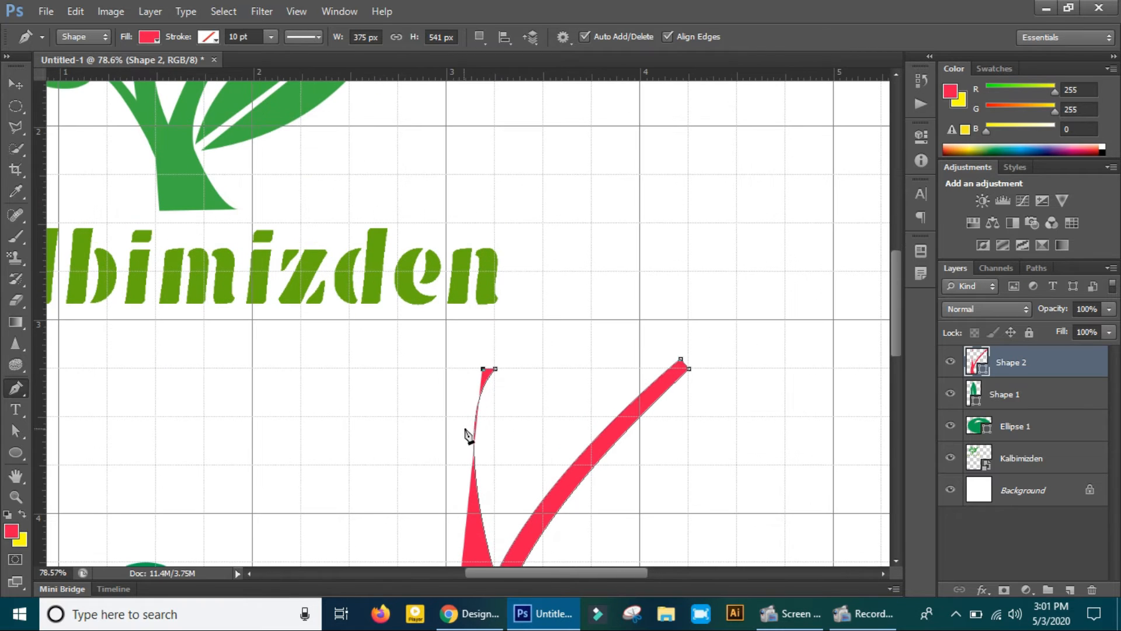
drag(463, 425, 460, 450)
alt+click(463, 426)
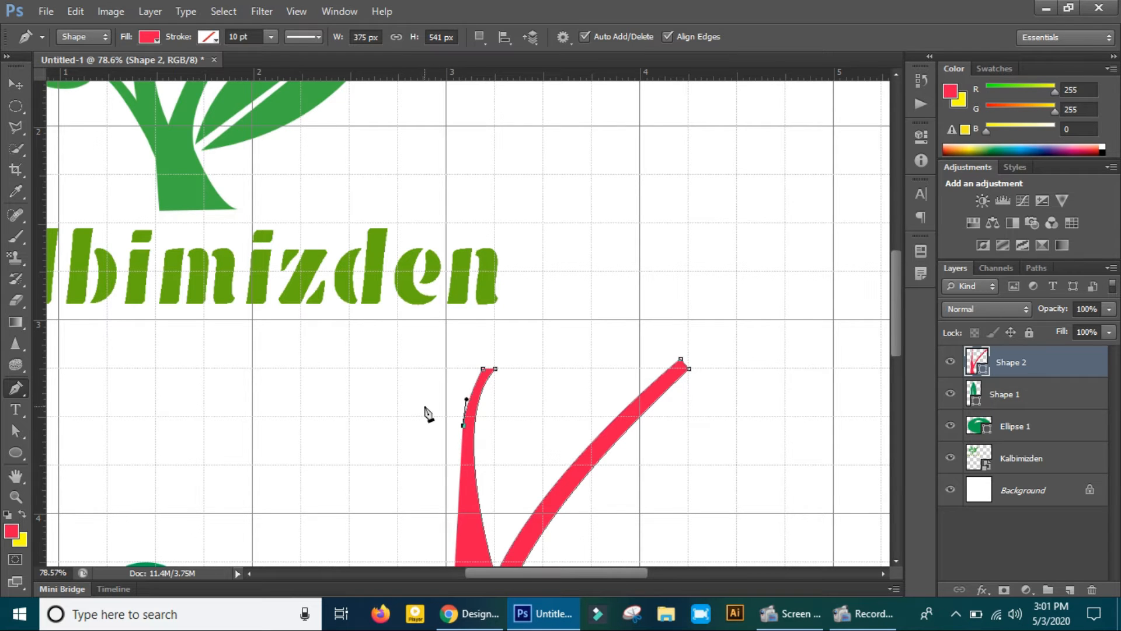
Draw the left branch's upper edge curving out to its tip and cap it with a short vertical edge, widening the shape to 450 px.
scroll(428, 413, up, 2)
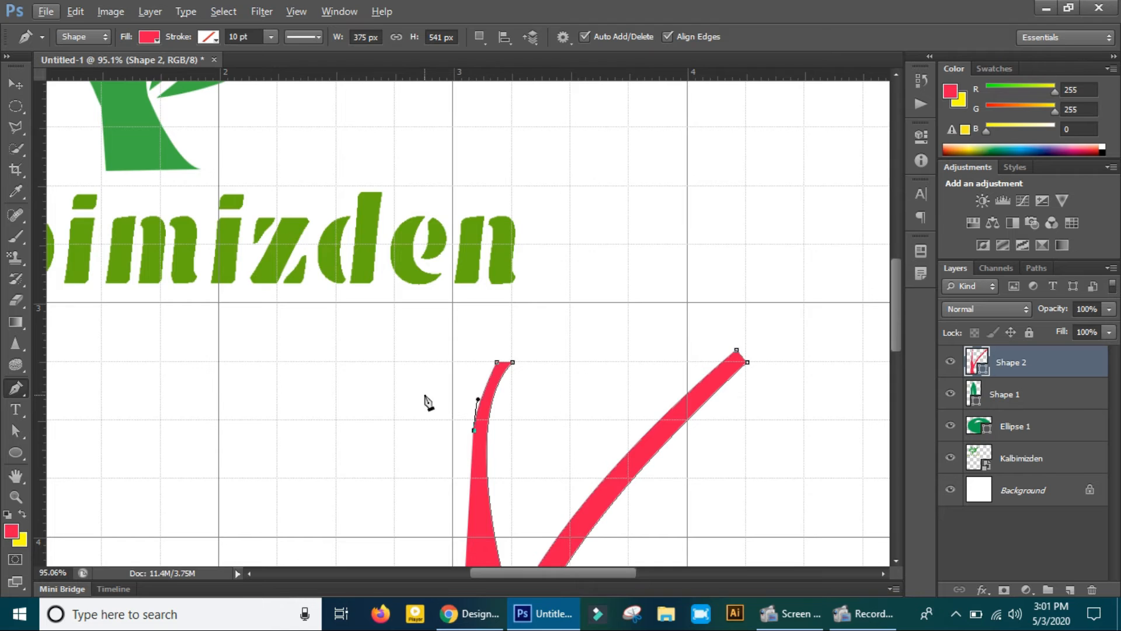
scroll(429, 403, down, 4)
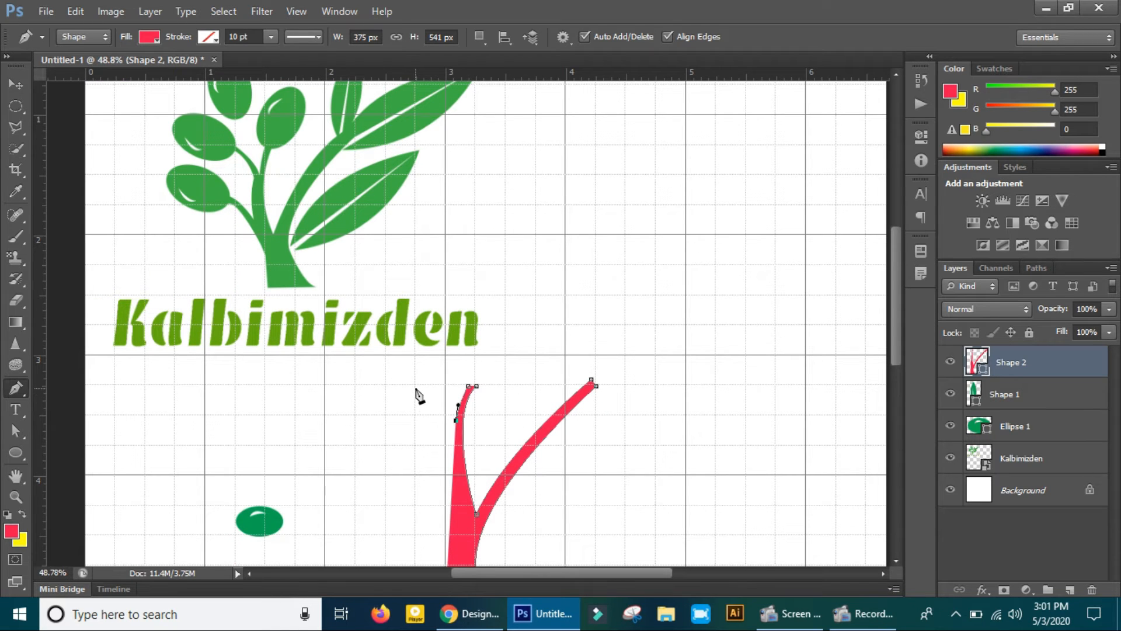
drag(417, 386, 395, 388)
scroll(412, 403, up, 1)
scroll(412, 402, up, 3)
click(424, 368)
Curve the left branch's lower edge back to an anchor on the trunk so the branch keeps an even, narrow width.
drag(487, 421, 505, 473)
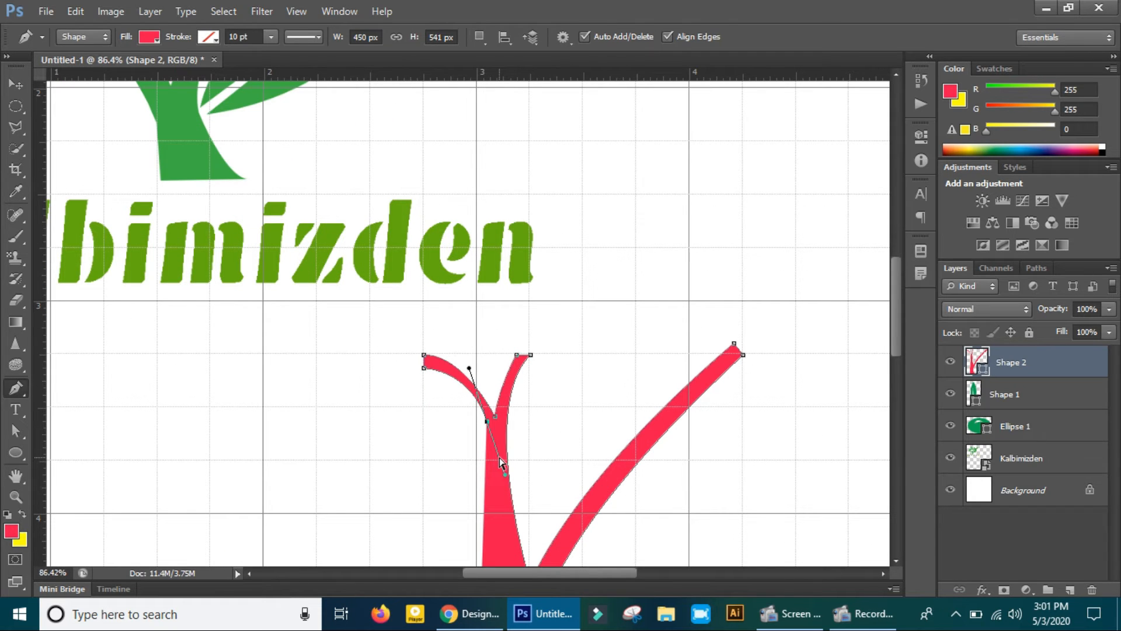
key(ctrl+z)
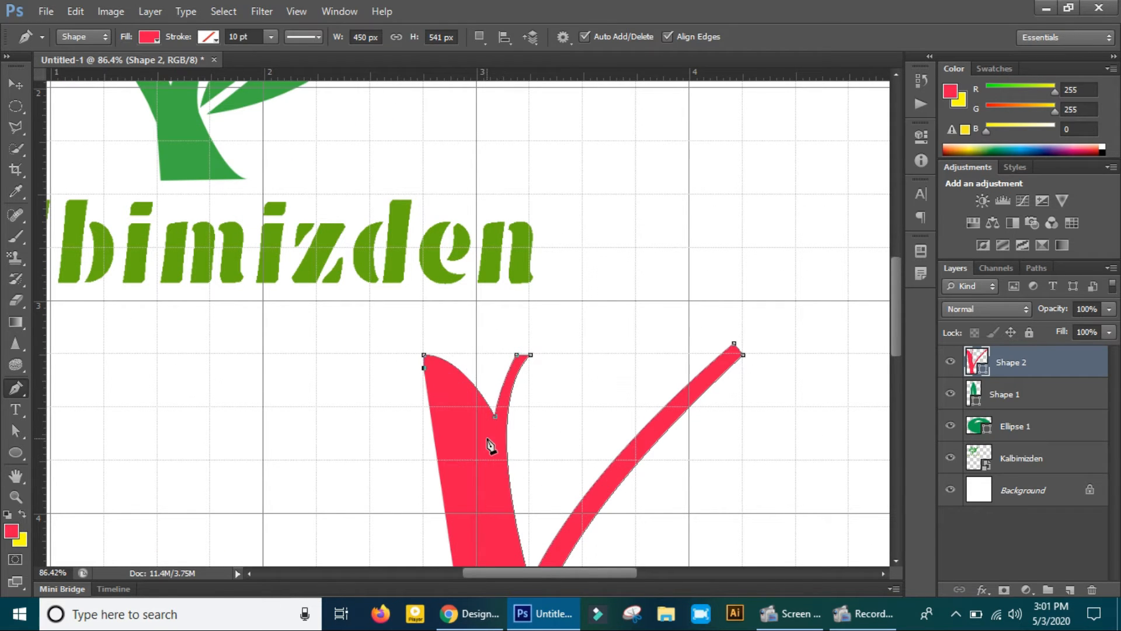
scroll(488, 447, up, 1)
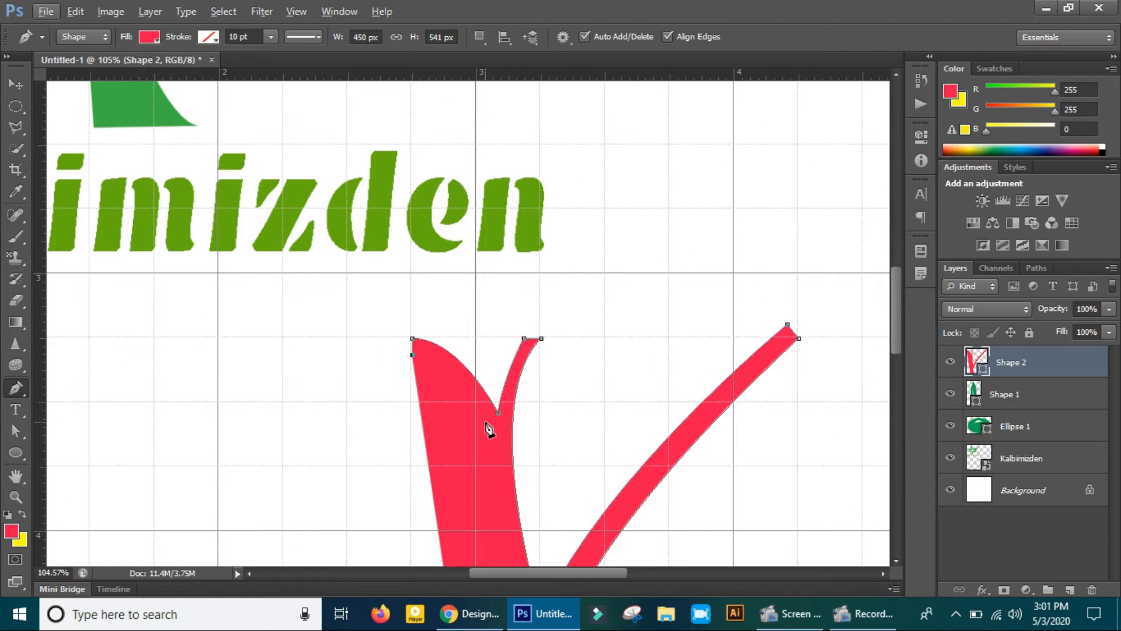
drag(486, 423, 514, 498)
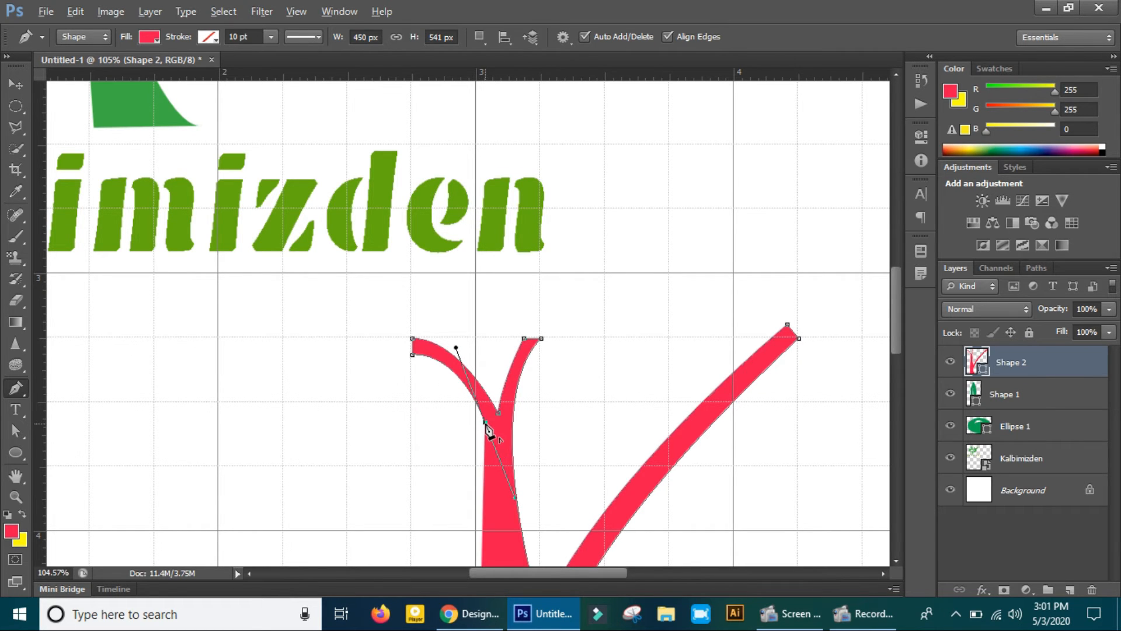
Draw the trunk's left side with a slight outward bulge and close the path at the base's left corner.
scroll(489, 430, down, 5)
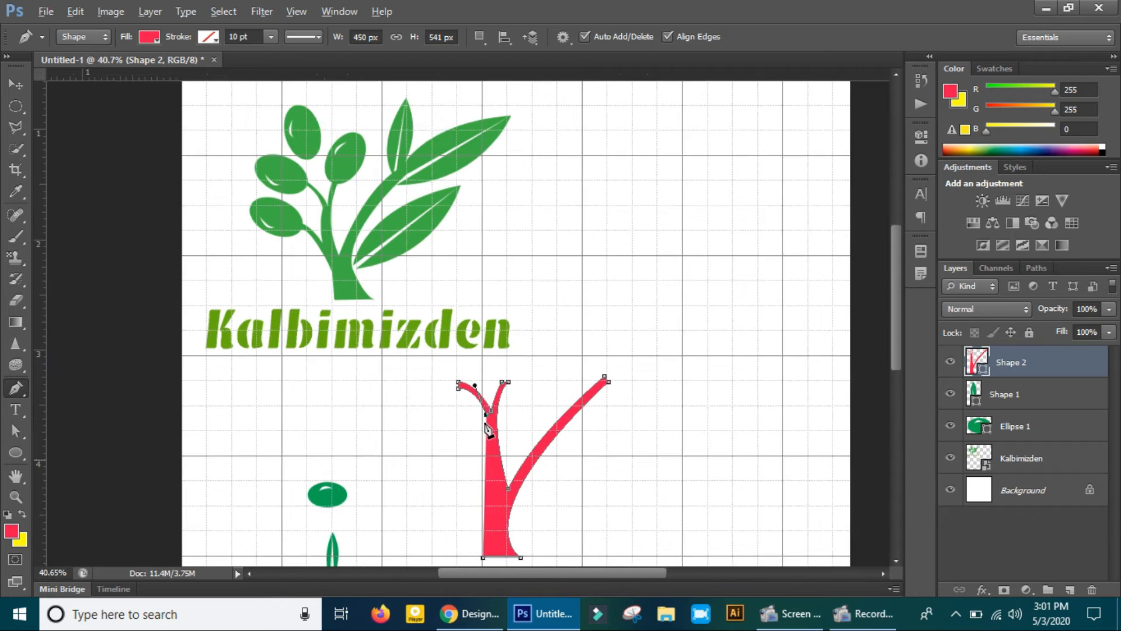
scroll(488, 431, down, 1)
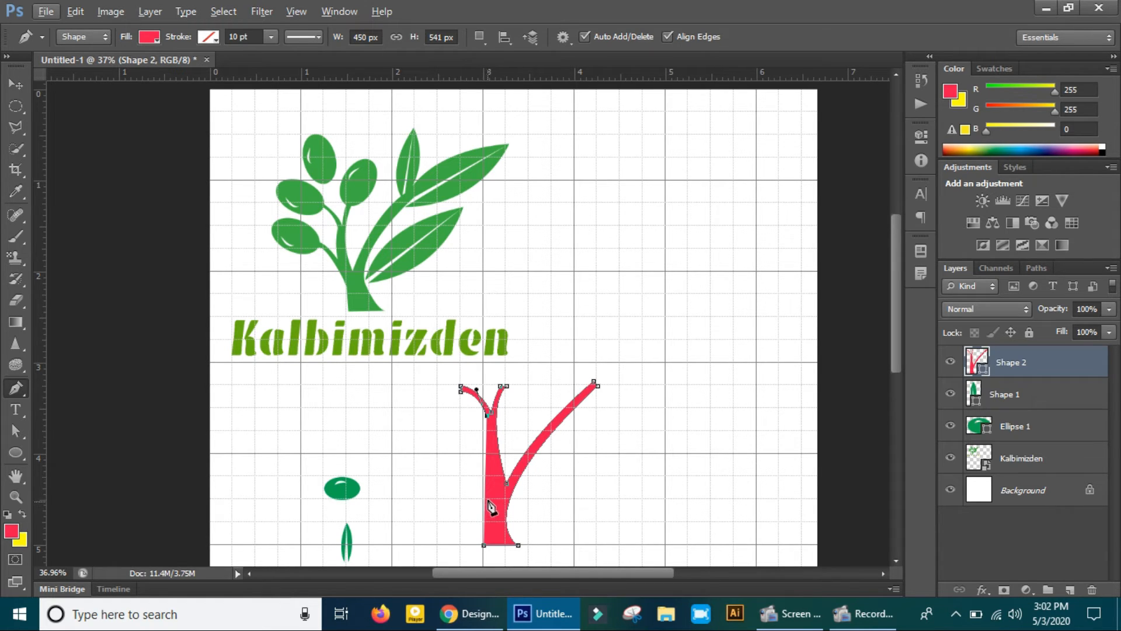
drag(485, 500, 493, 523)
drag(492, 528, 491, 527)
drag(491, 527, 491, 527)
key(ctrl+z)
drag(484, 490, 492, 500)
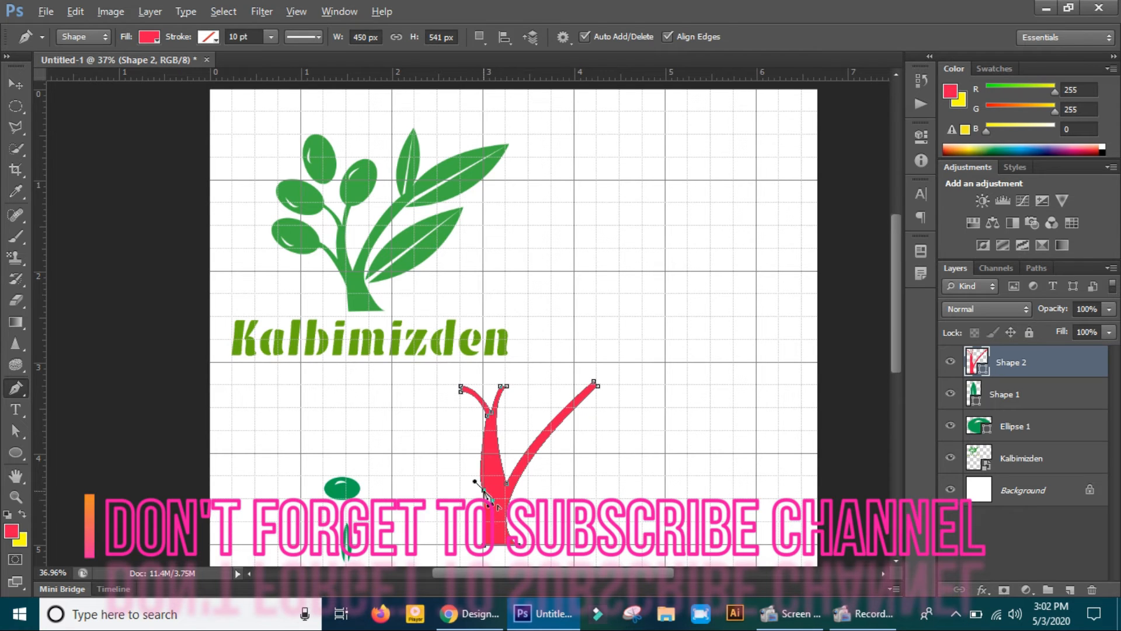
click(485, 547)
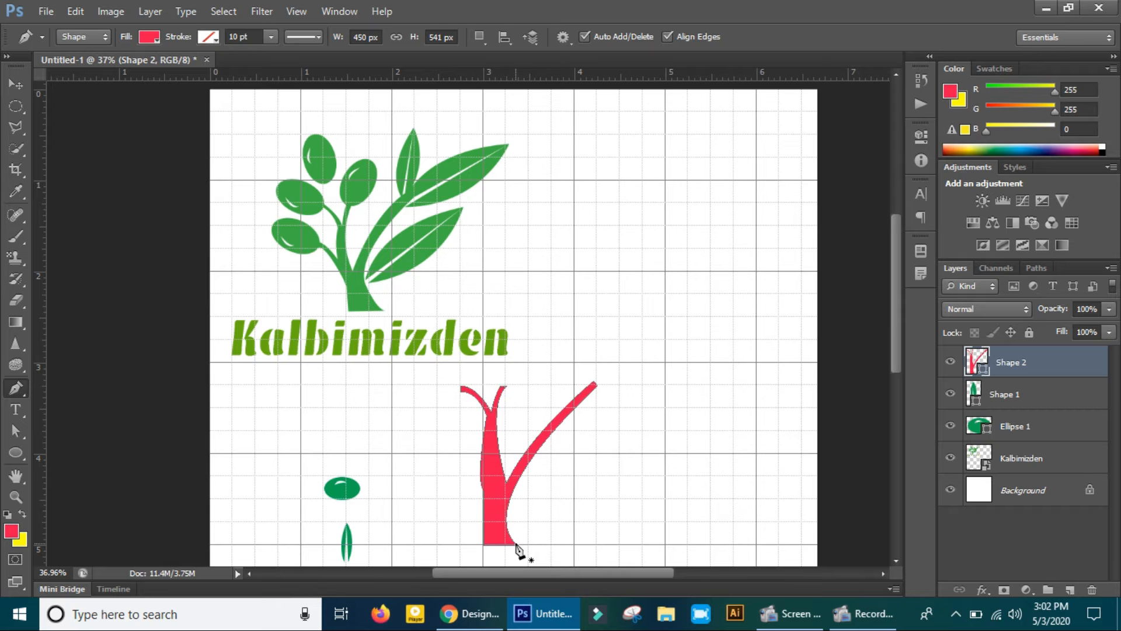
click(517, 549)
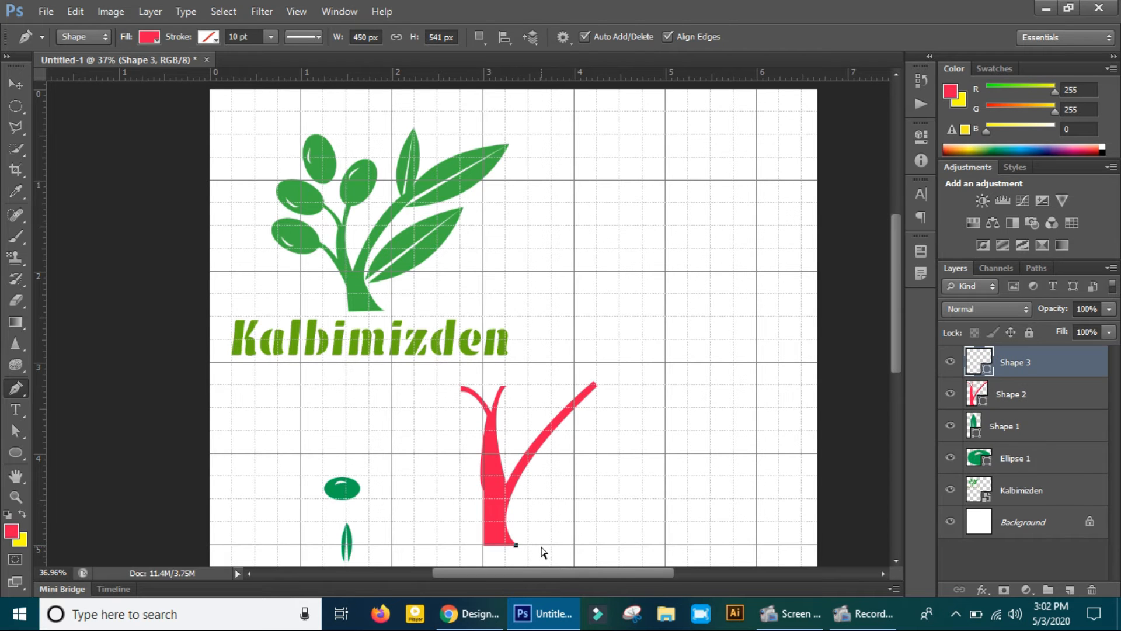
key(ctrl+z)
Recolour the trunk shape with the green sampled from the olive (00a651).
scroll(535, 512, up, 1)
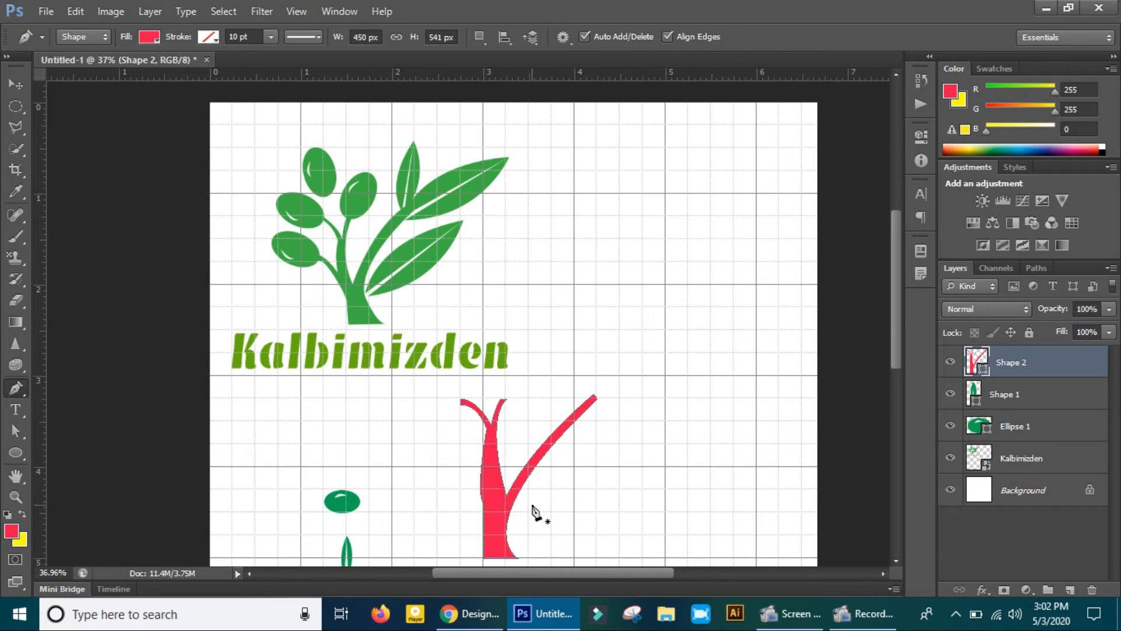
scroll(534, 513, up, 1)
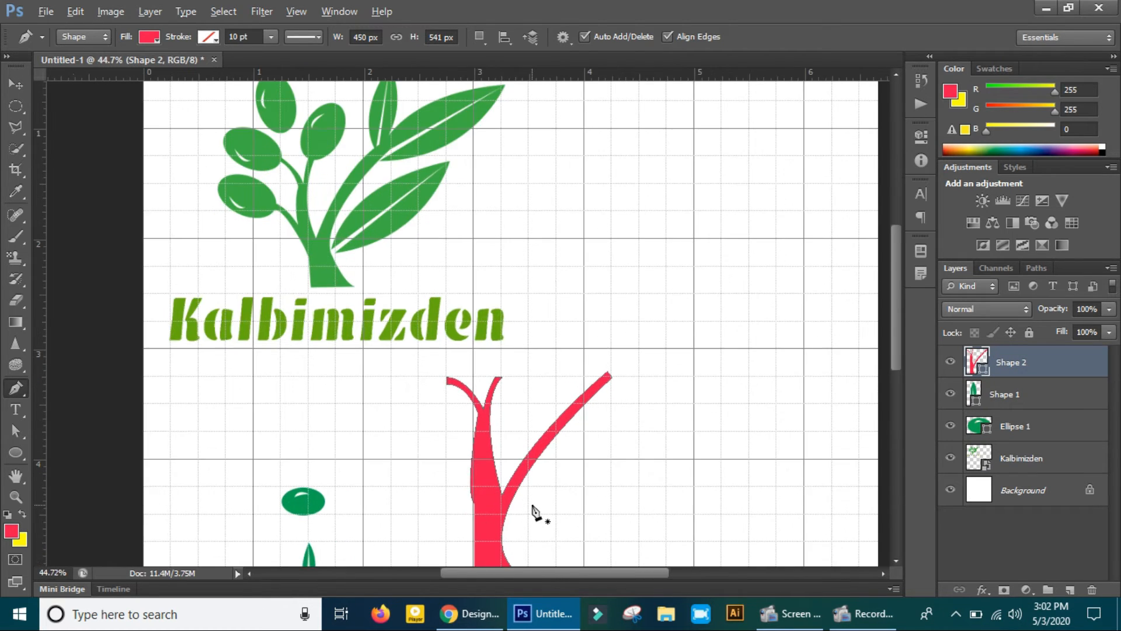
scroll(534, 512, down, 2)
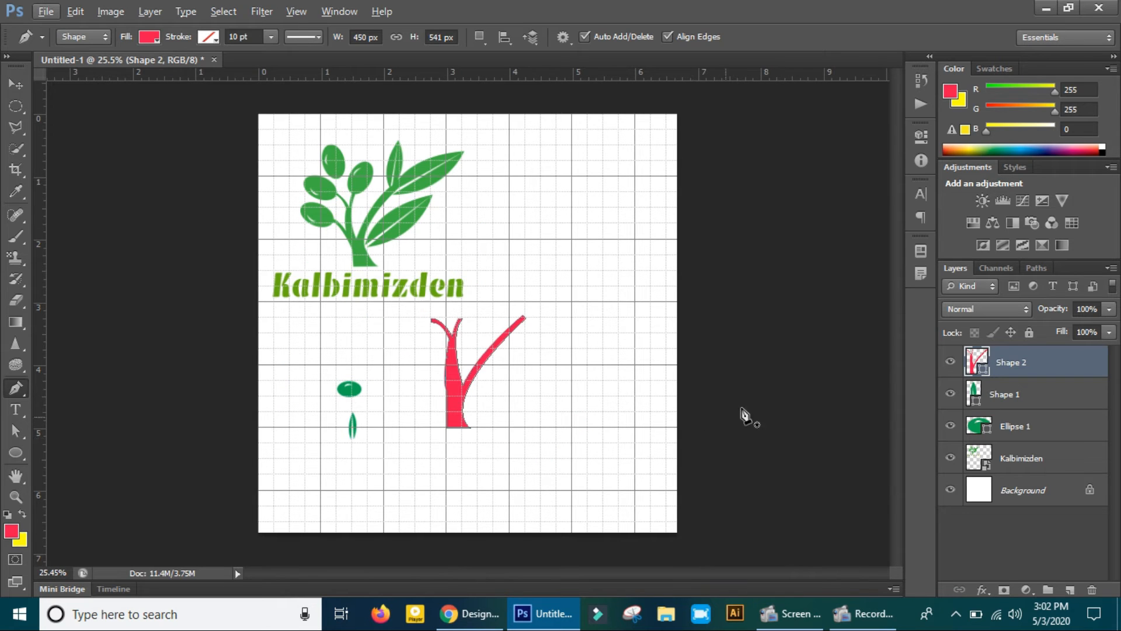
double_click(976, 360)
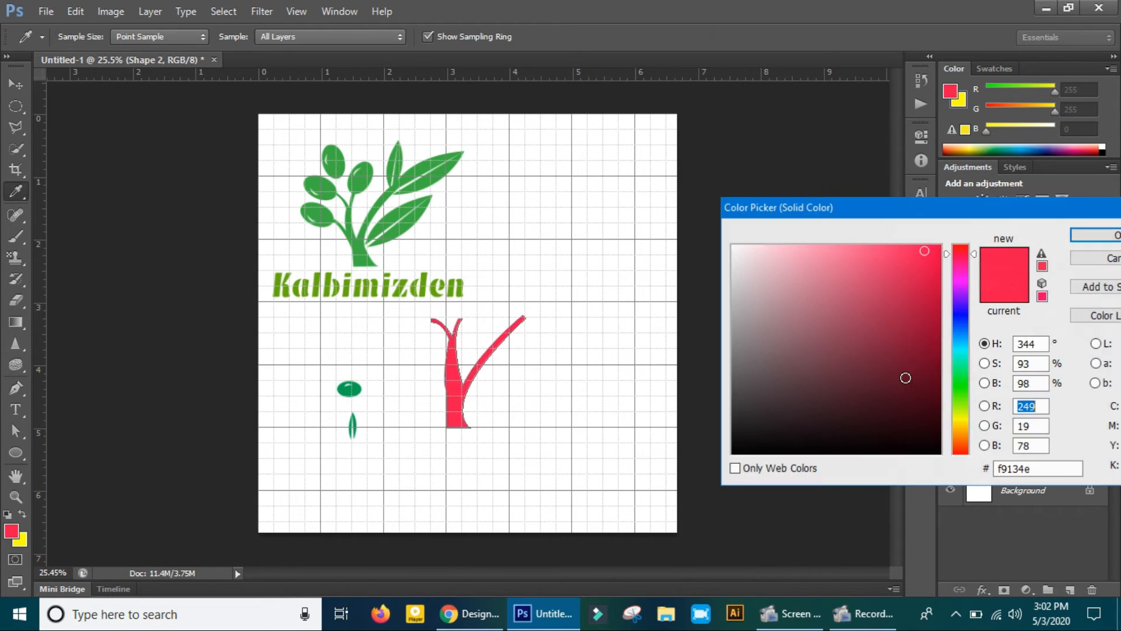
click(363, 392)
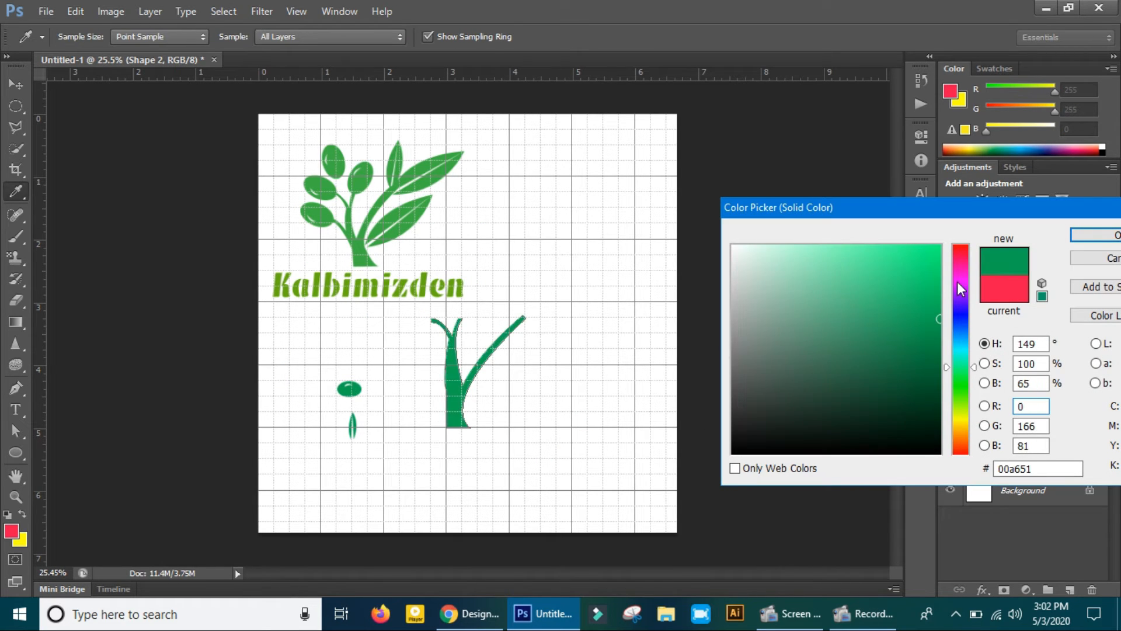
click(1096, 239)
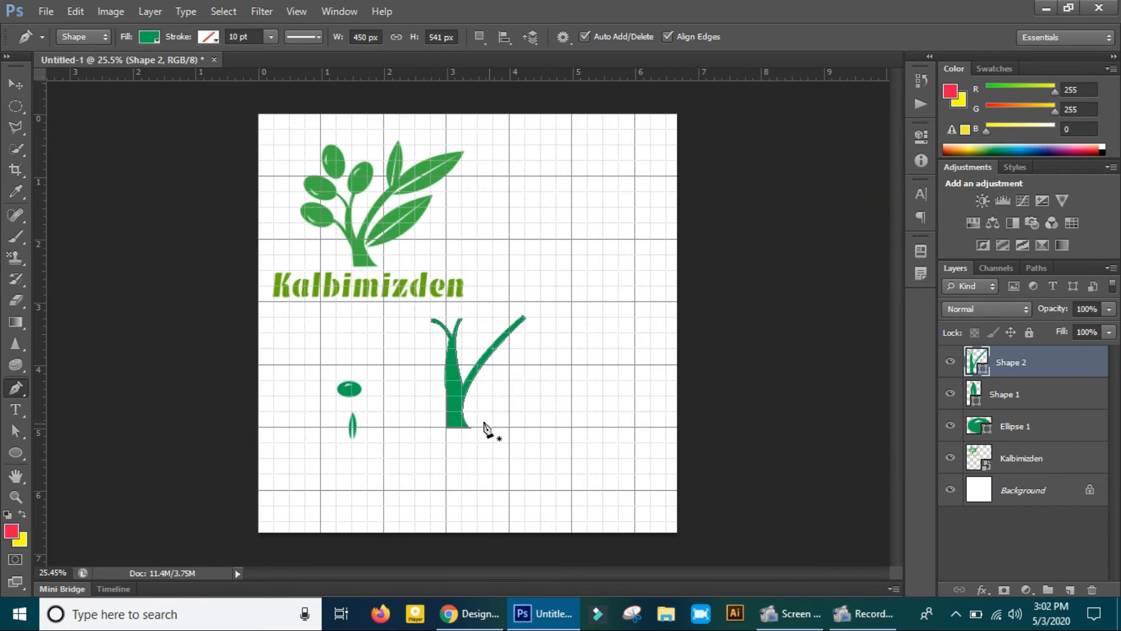
Move the trunk down and slightly right, clear of the reference logo, and deselect it.
key(v)
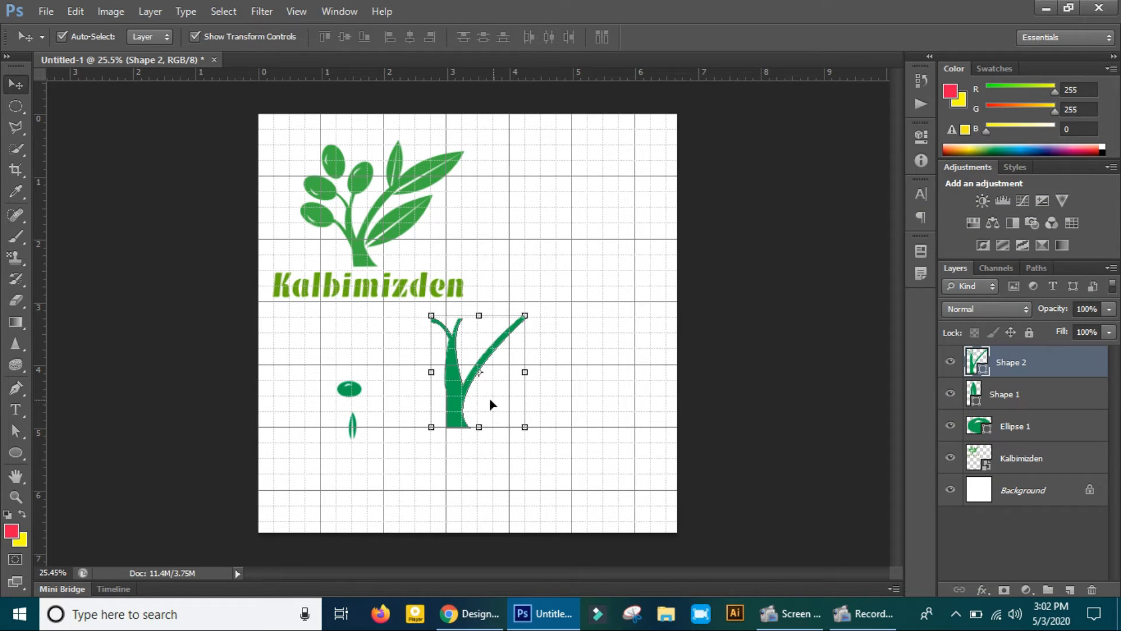
drag(459, 401, 476, 448)
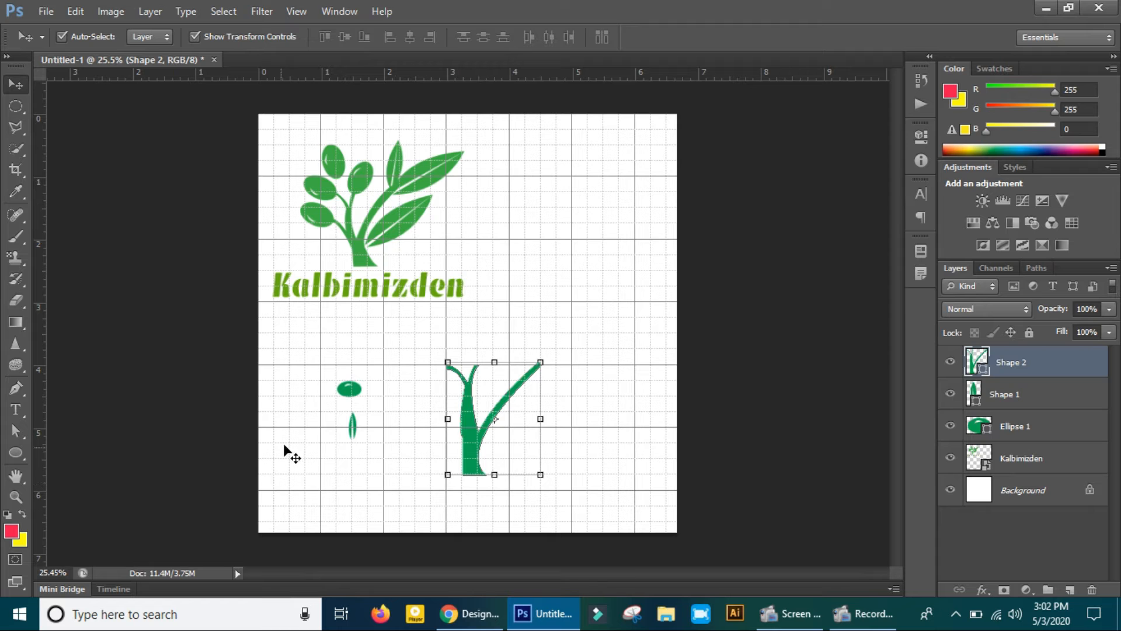
click(297, 412)
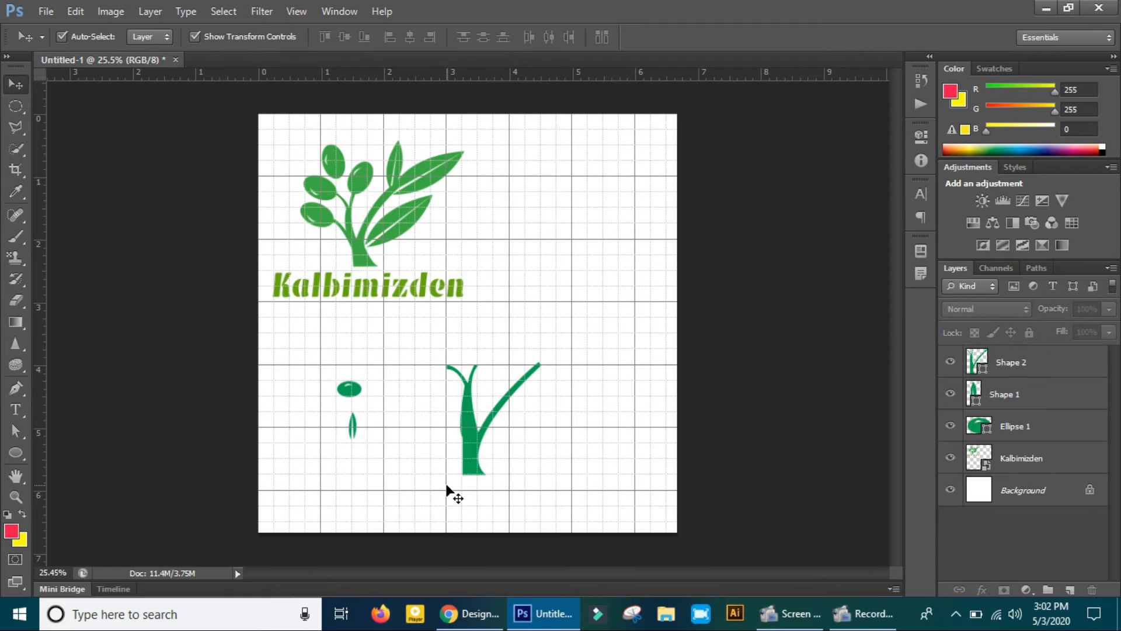
Move the olive onto the tip of the trunk's short middle branch, tilting it upright and slightly to the right.
scroll(401, 470, up, 1)
click(324, 381)
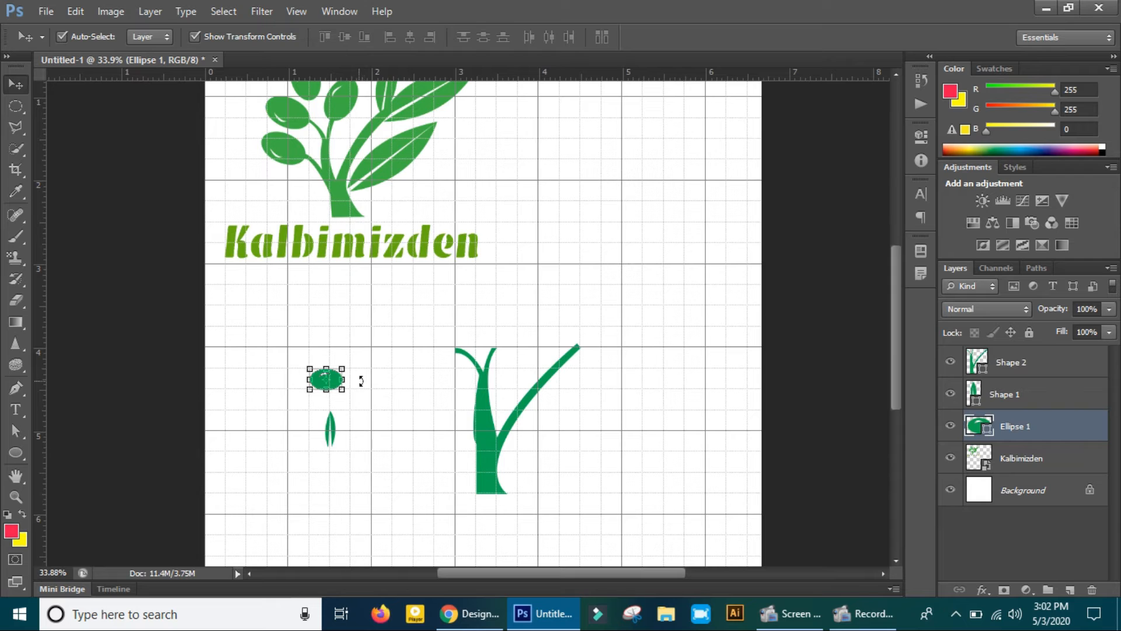
drag(327, 372, 507, 297)
click(824, 37)
drag(487, 335, 498, 405)
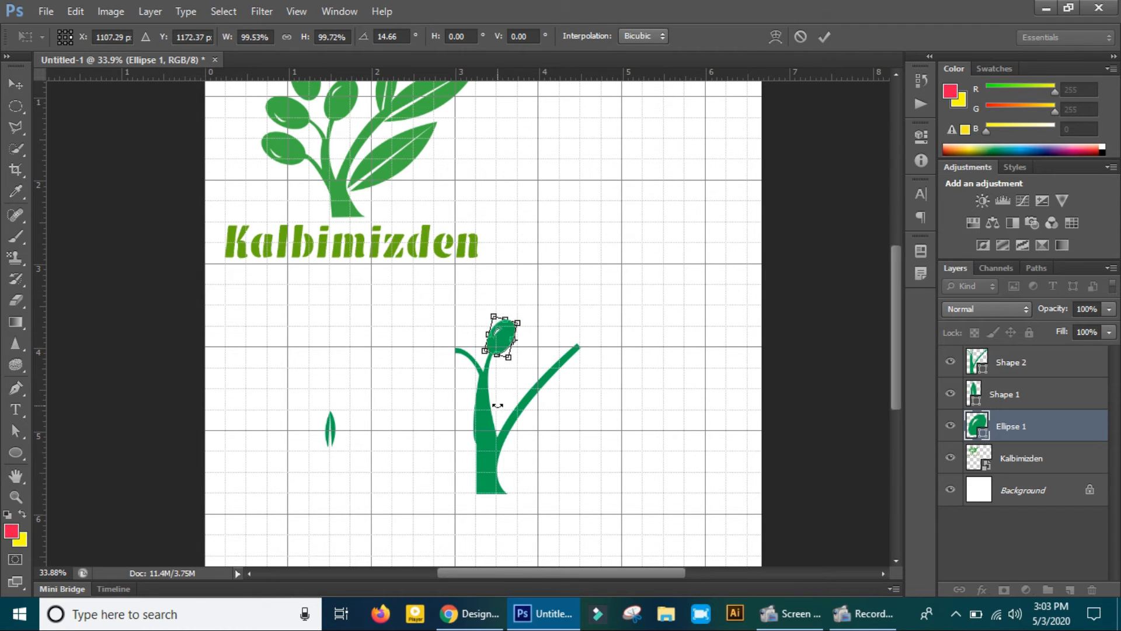
click(828, 38)
click(708, 280)
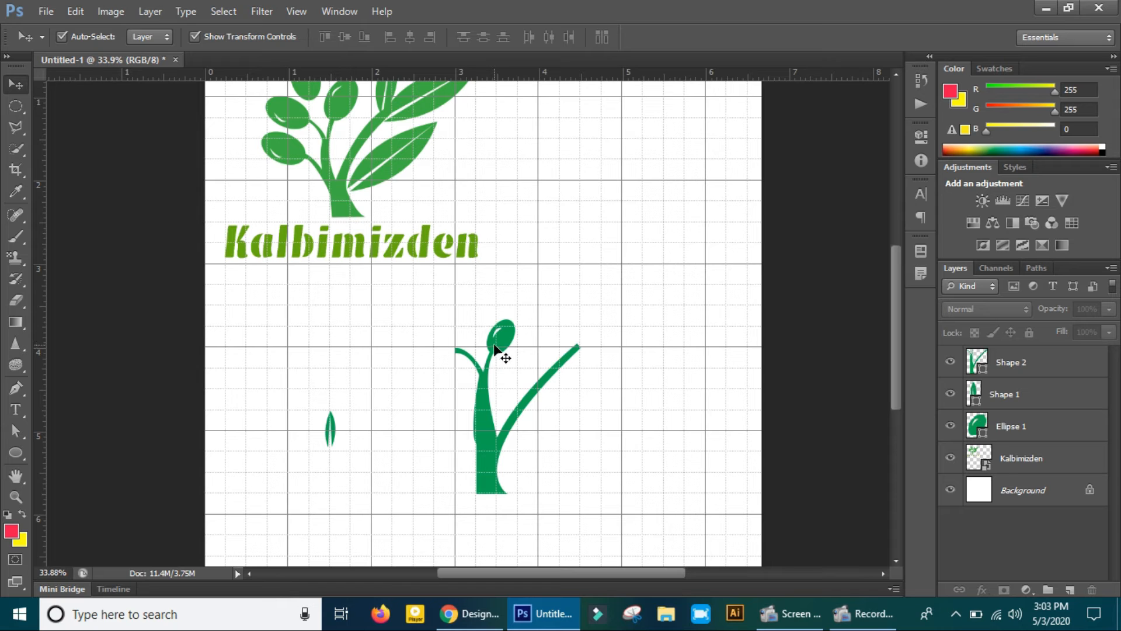
Duplicate the olive onto the tip of the trunk's left branch, rotating the copy to follow that branch.
drag(502, 339, 585, 327)
click(824, 37)
click(715, 350)
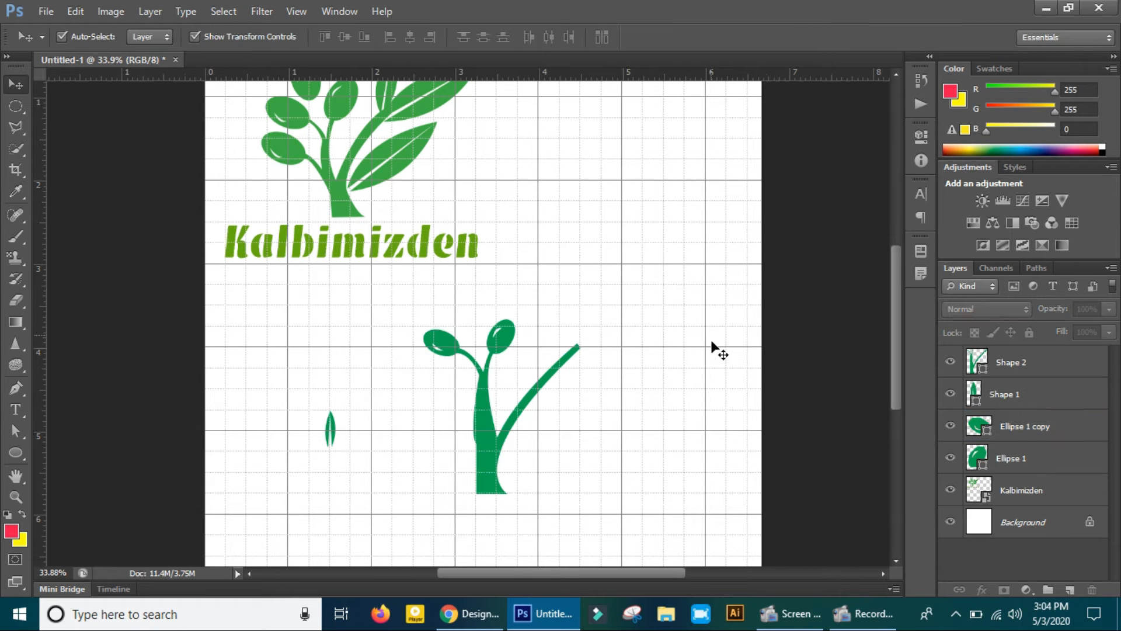
Duplicate another olive above the gap between the two branch olives and rotate it to lean slightly left.
drag(501, 343, 479, 331)
drag(504, 290, 475, 230)
click(825, 36)
drag(469, 319, 462, 276)
key(ctrl+t)
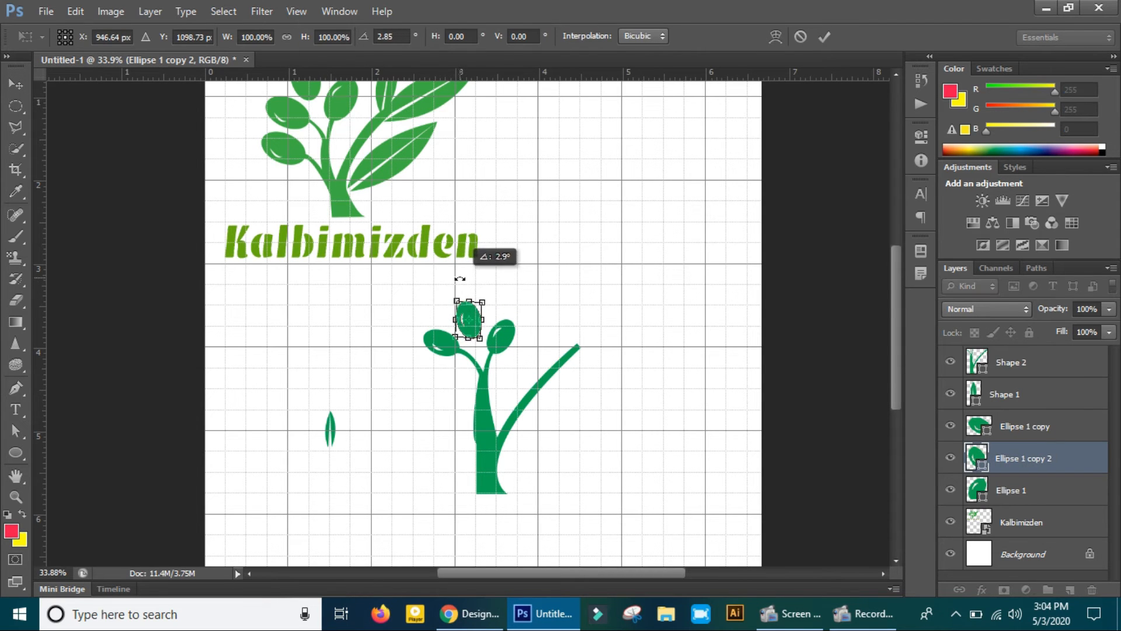
key(Return)
click(503, 403)
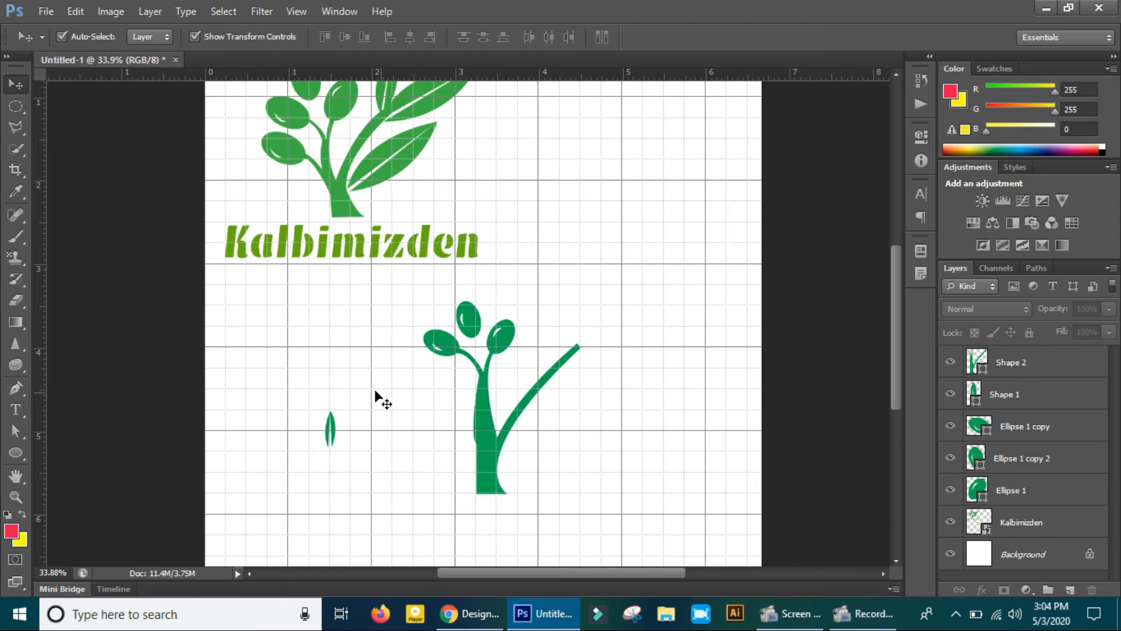
Draw a small downward-curving twig about 88 by 63 px in the empty area beside the trunk with the Pen tool.
click(16, 385)
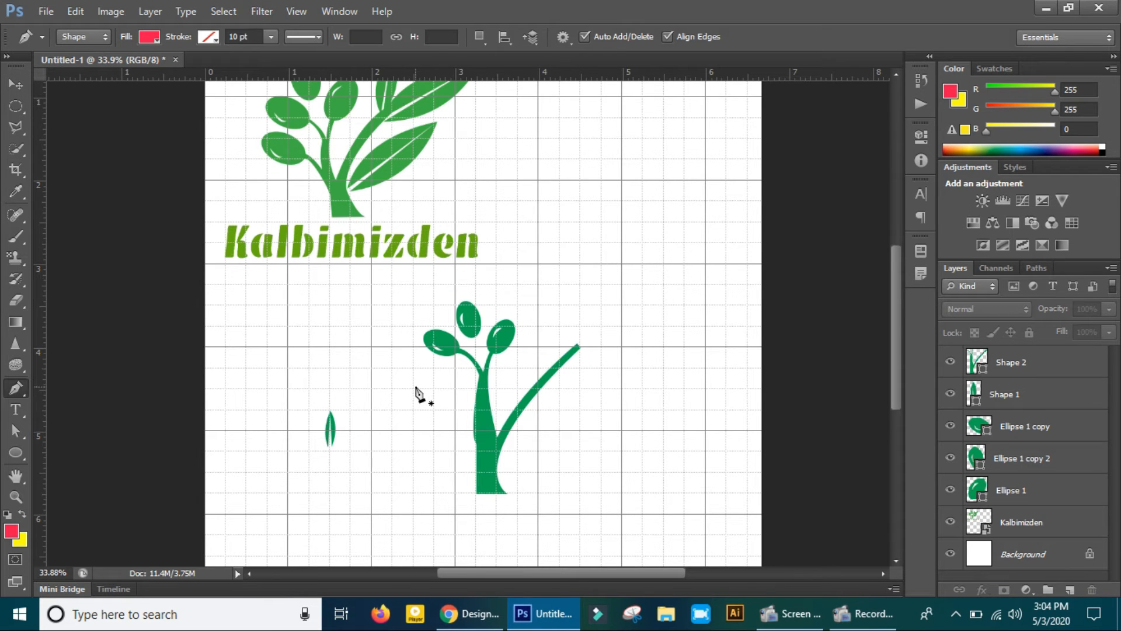
scroll(412, 396, up, 3)
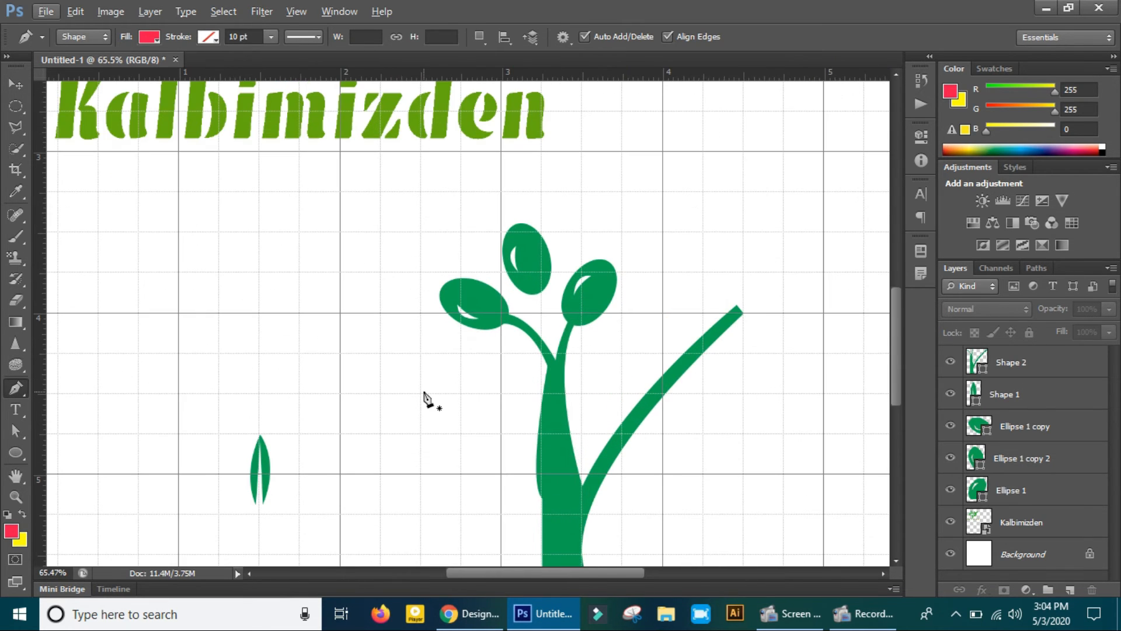
click(422, 394)
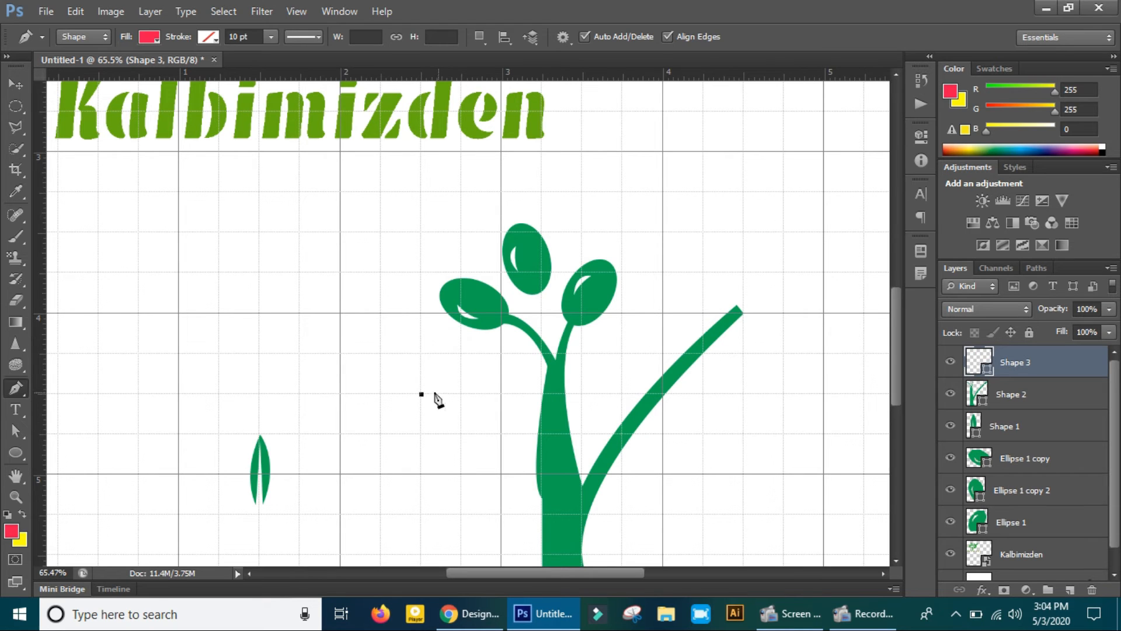
click(422, 382)
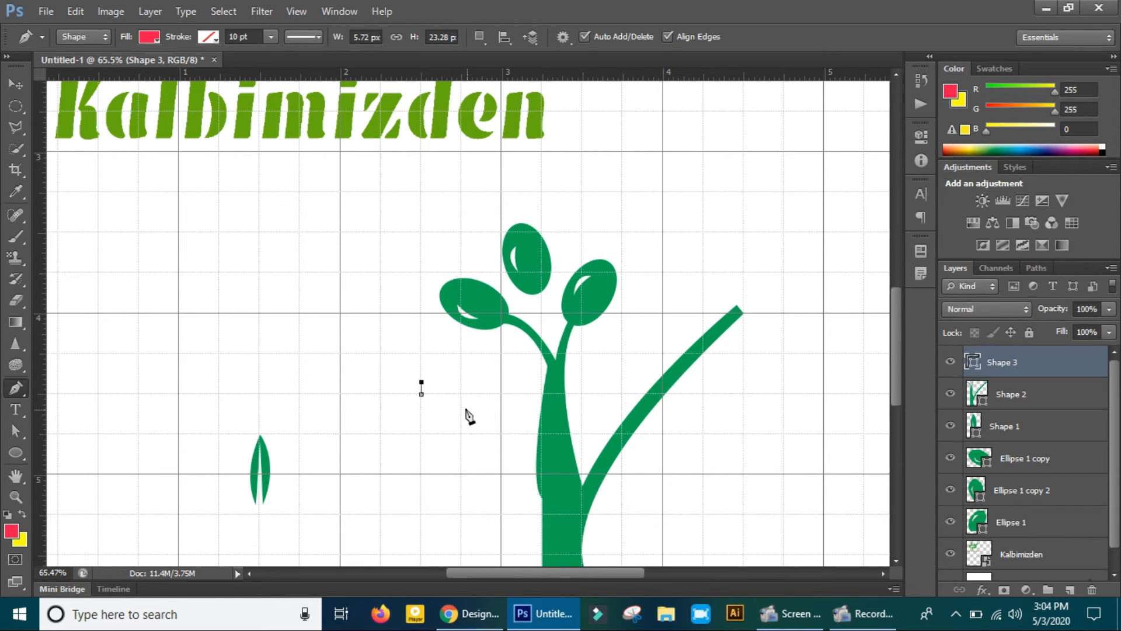
mouse_move(469, 406)
mouse_down()
mouse_move(493, 434)
mouse_move(461, 413)
mouse_up()
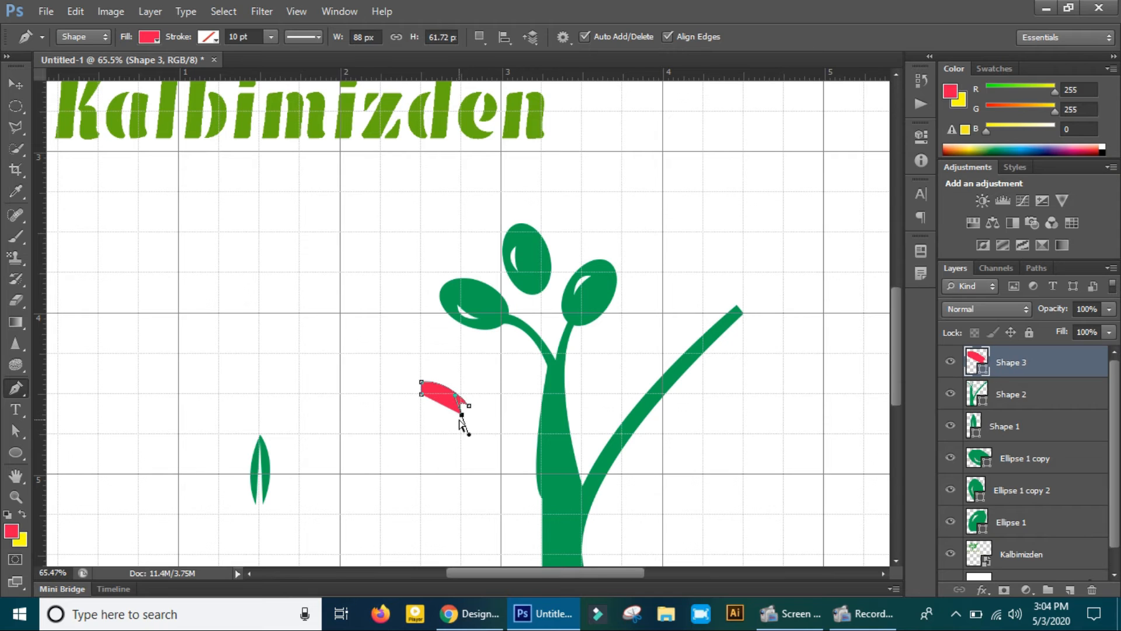
click(462, 415)
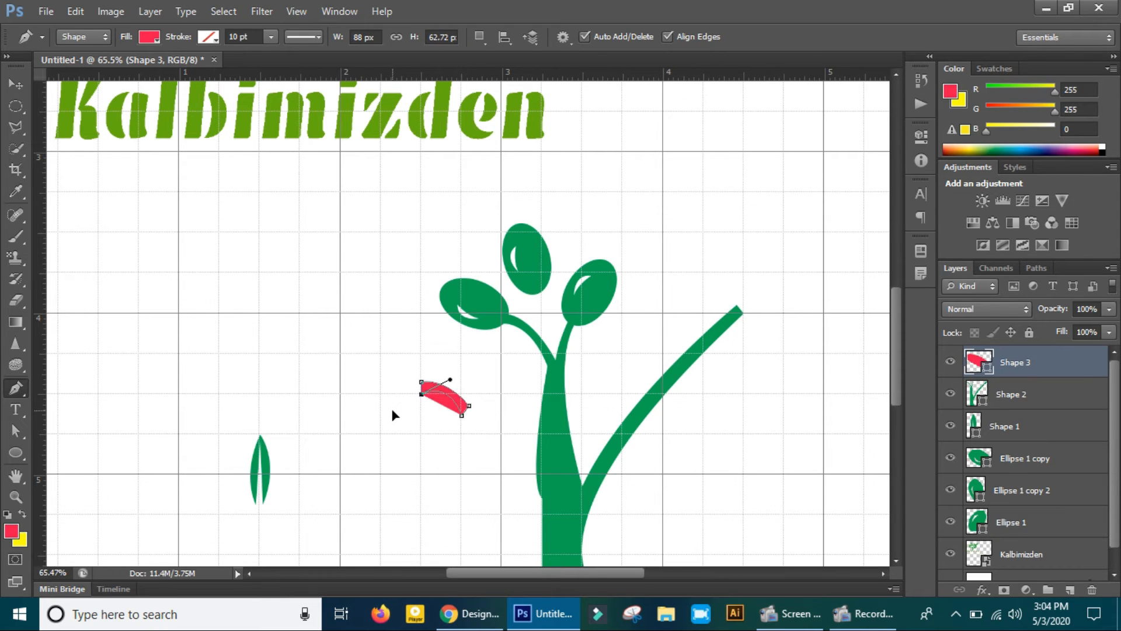
drag(392, 410, 395, 408)
Recolour the twig with the green sampled from the trunk (00a651).
double_click(986, 372)
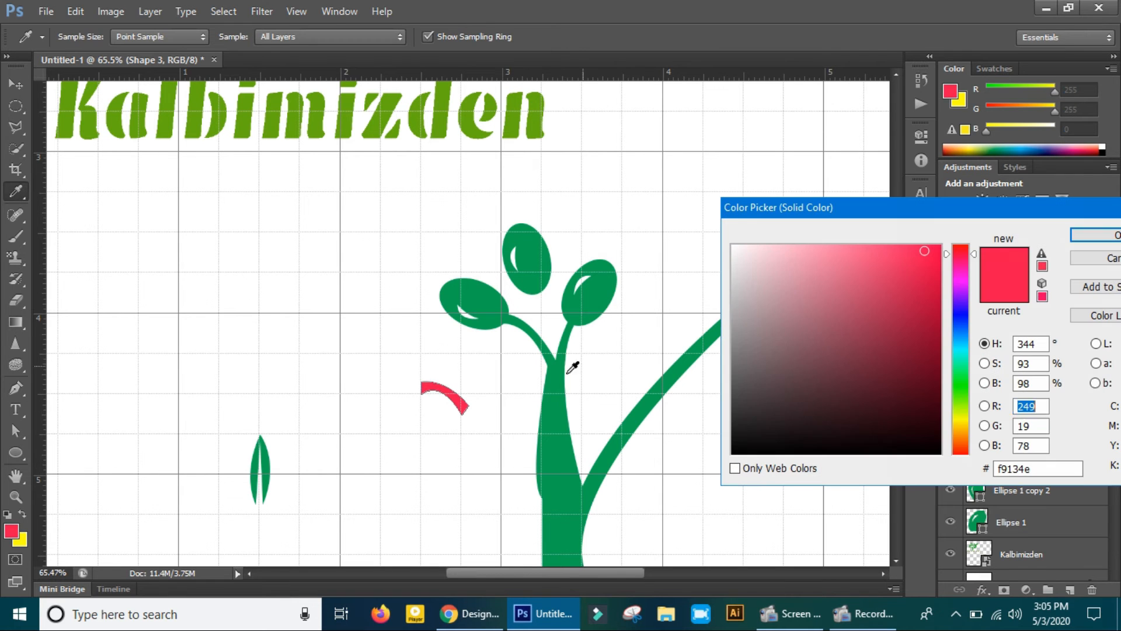
click(566, 427)
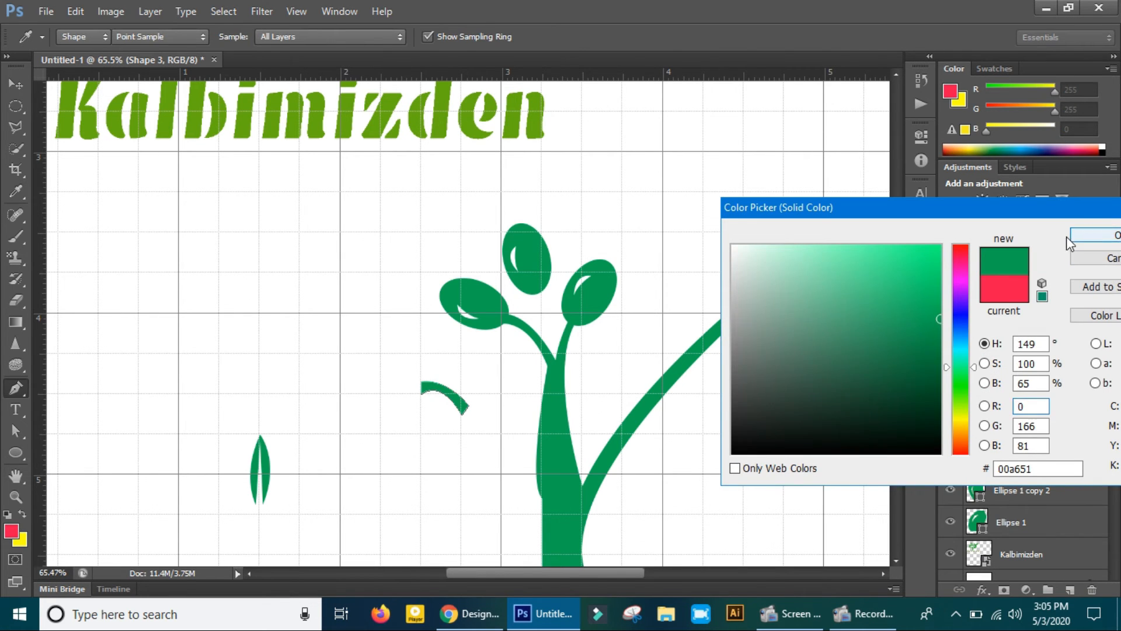
click(1075, 235)
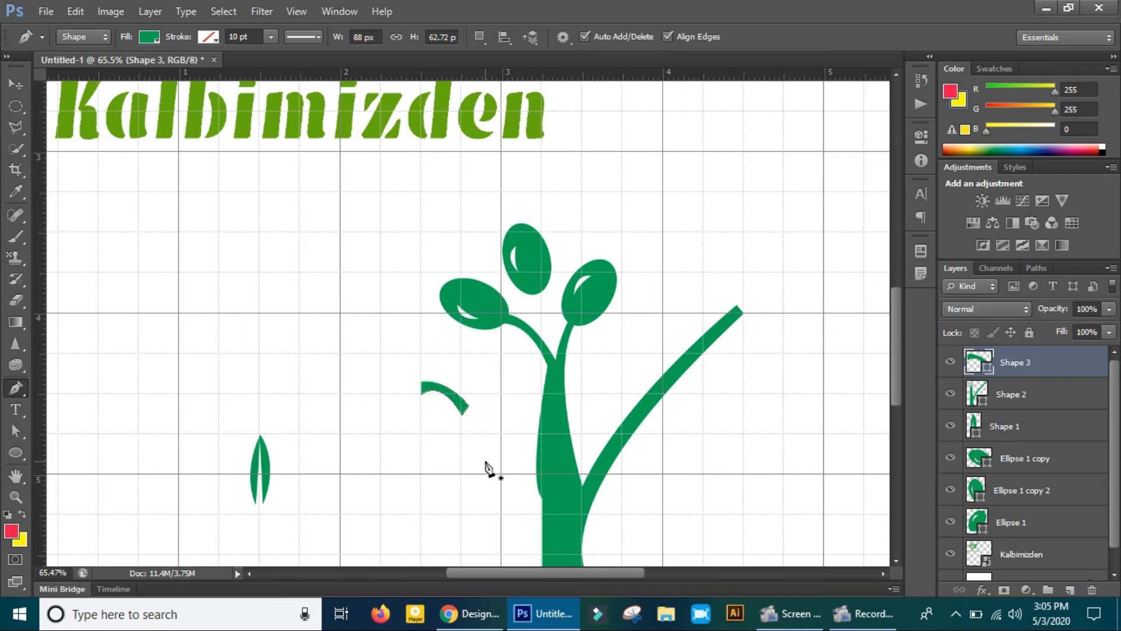
key(Return)
Move the twig against the trunk's left side below the upper branches and enlarge it so its lower end overlaps the trunk.
click(16, 86)
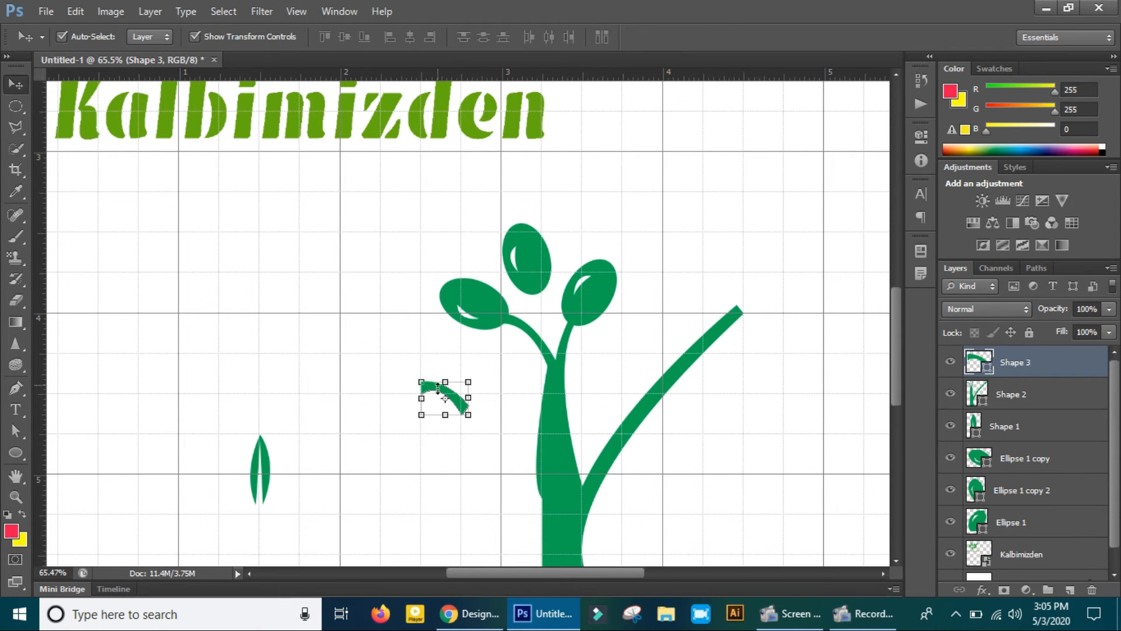
drag(455, 403, 542, 498)
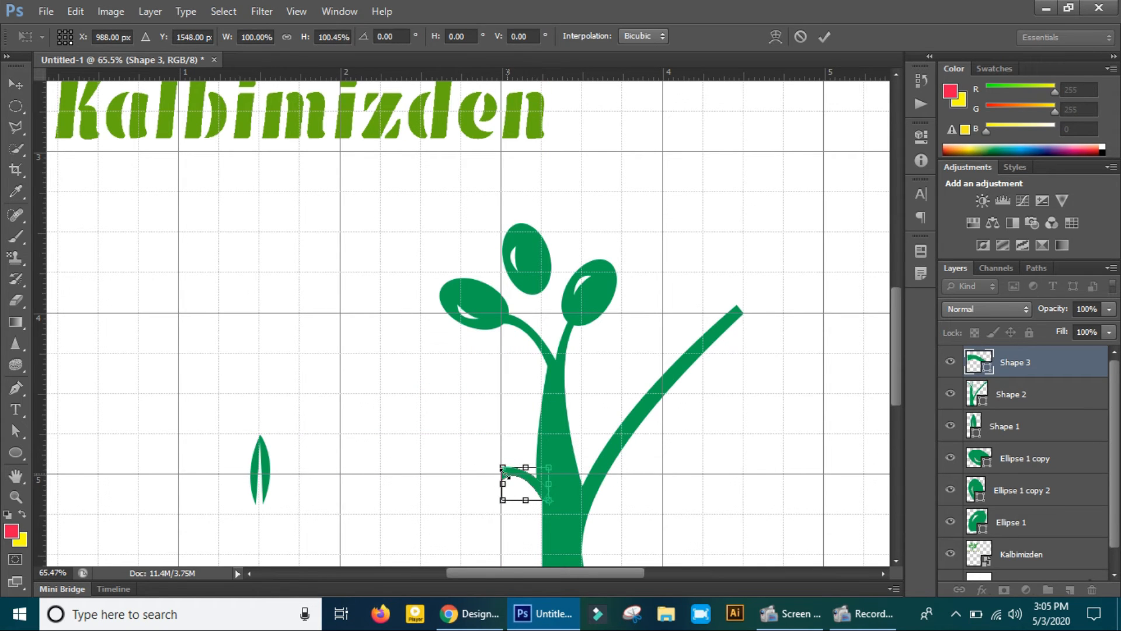
drag(495, 464, 491, 432)
drag(510, 500, 537, 477)
click(16, 84)
click(524, 241)
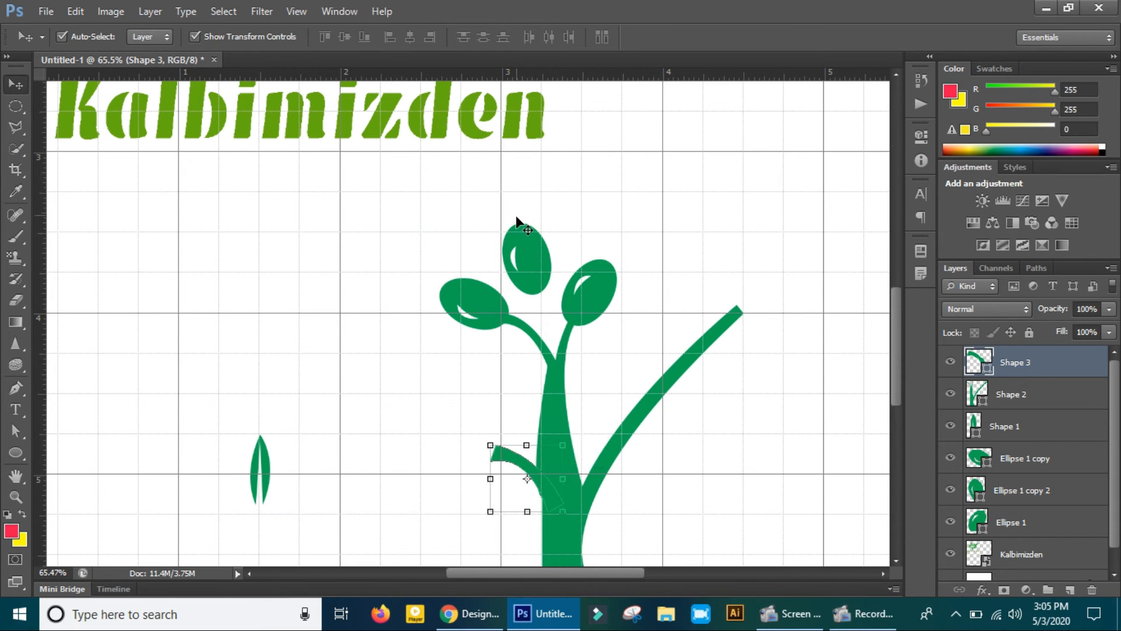
click(595, 180)
Duplicate the left olive onto the tip of the new twig and rotate the copy about 12° counterclockwise.
drag(473, 314, 464, 452)
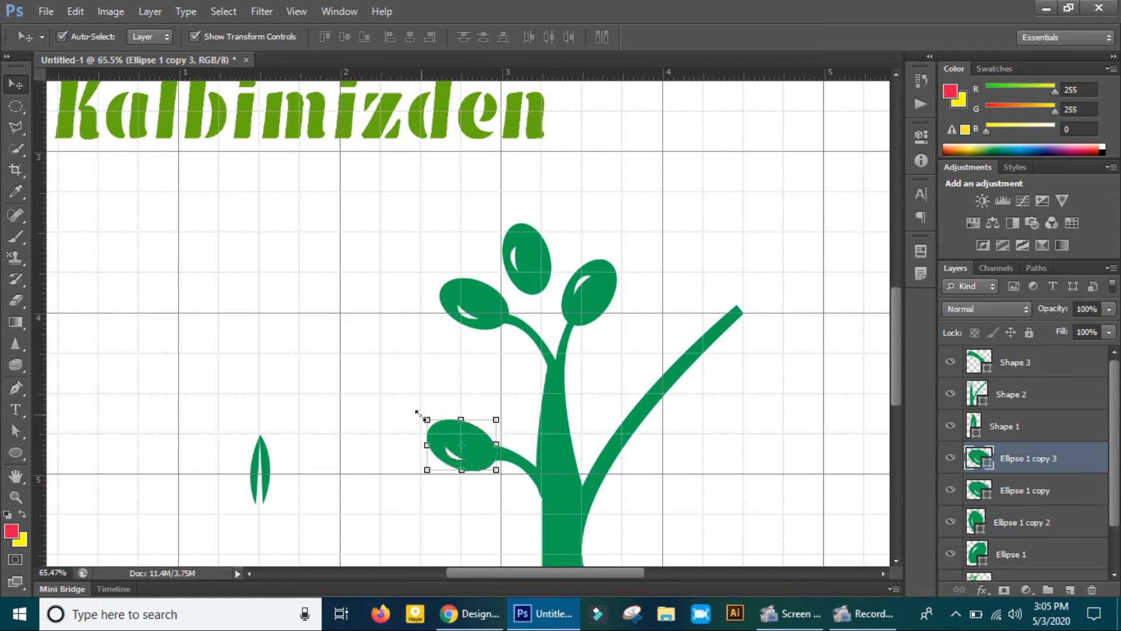
drag(409, 411, 403, 429)
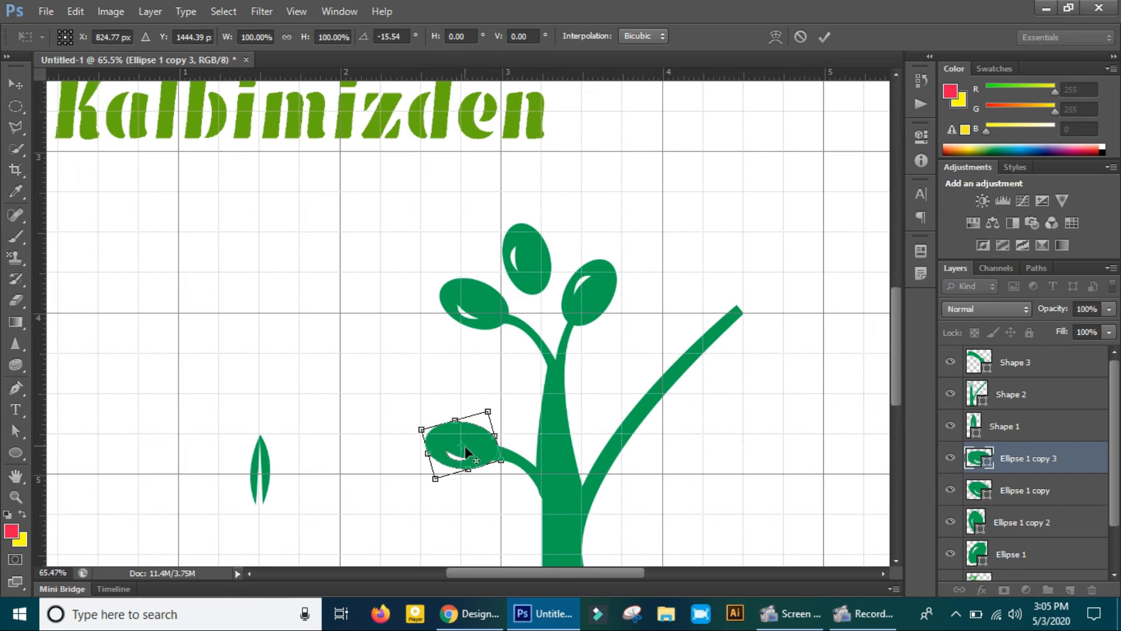
key(Up)
key(Up)
key(Down)
key(Down)
drag(403, 431, 415, 438)
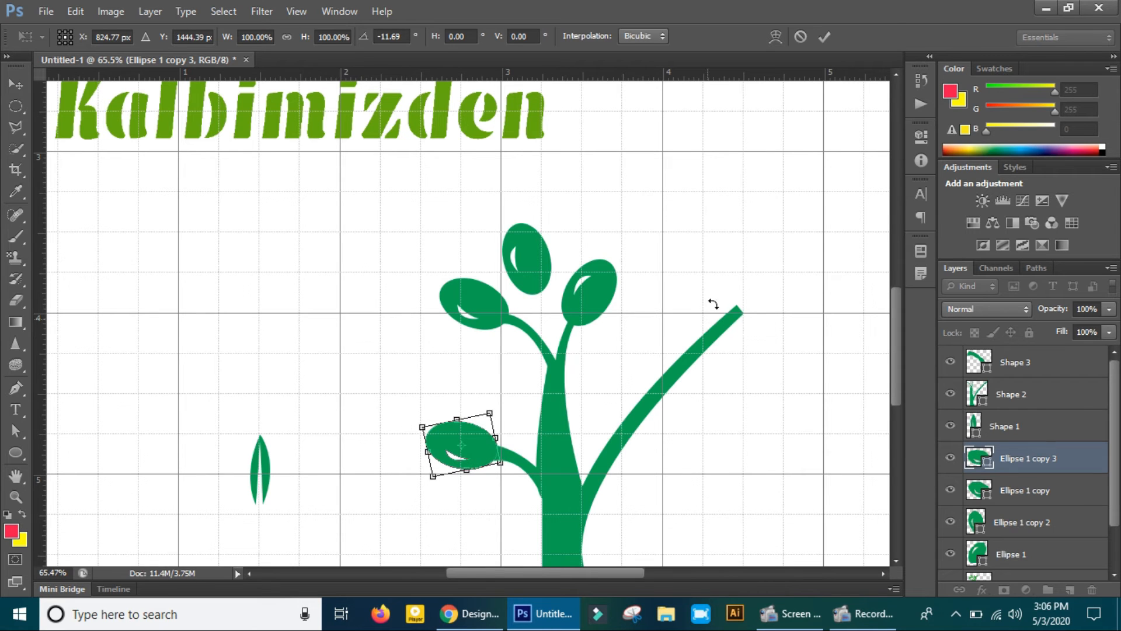
click(826, 37)
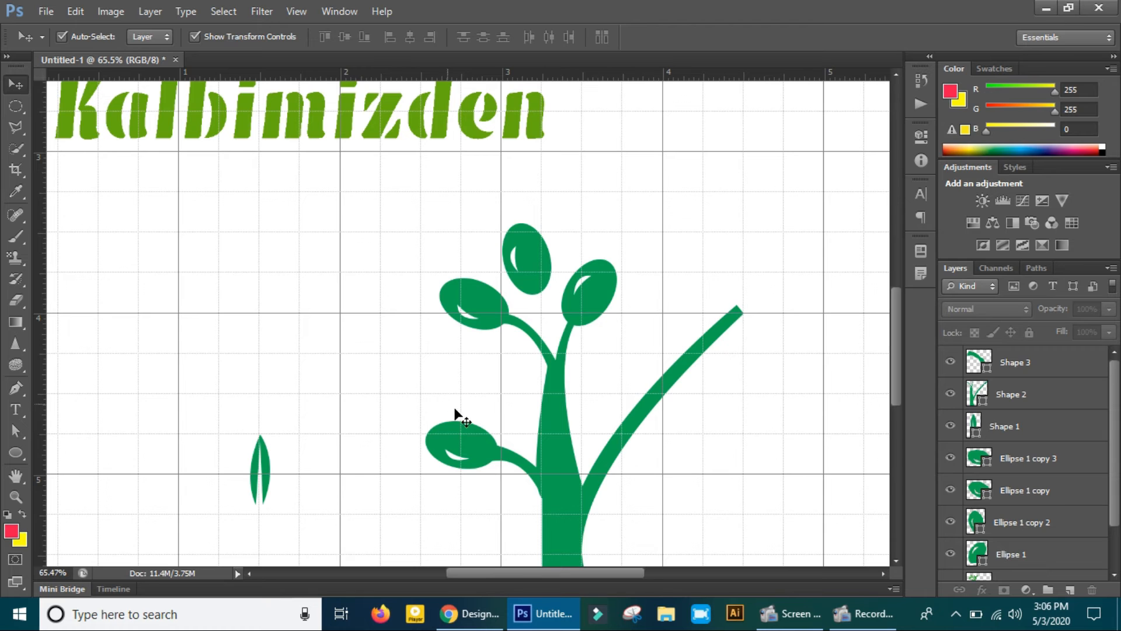
Move the leaf to the tip of the long right branch and tilt it slightly clockwise.
drag(266, 475, 733, 293)
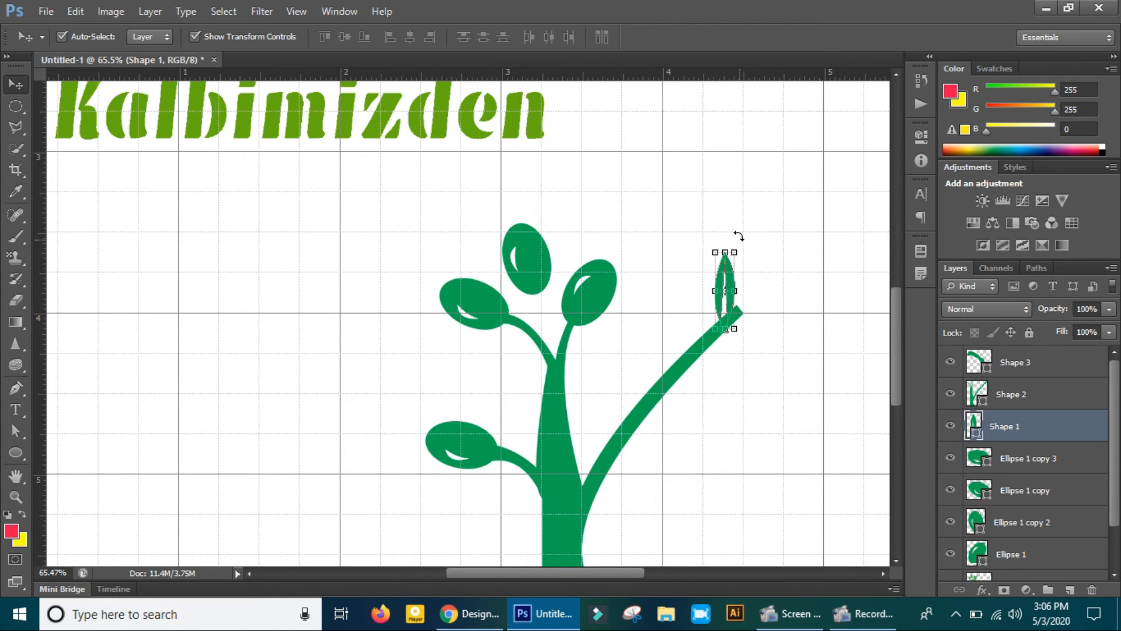
drag(727, 242, 851, 193)
key(Return)
click(807, 312)
Duplicate the leaf at the long branch's tip, enlarging the copy and rotating it to extend outward to the right.
click(783, 275)
click(824, 37)
drag(798, 248, 807, 275)
drag(850, 241, 830, 286)
click(824, 37)
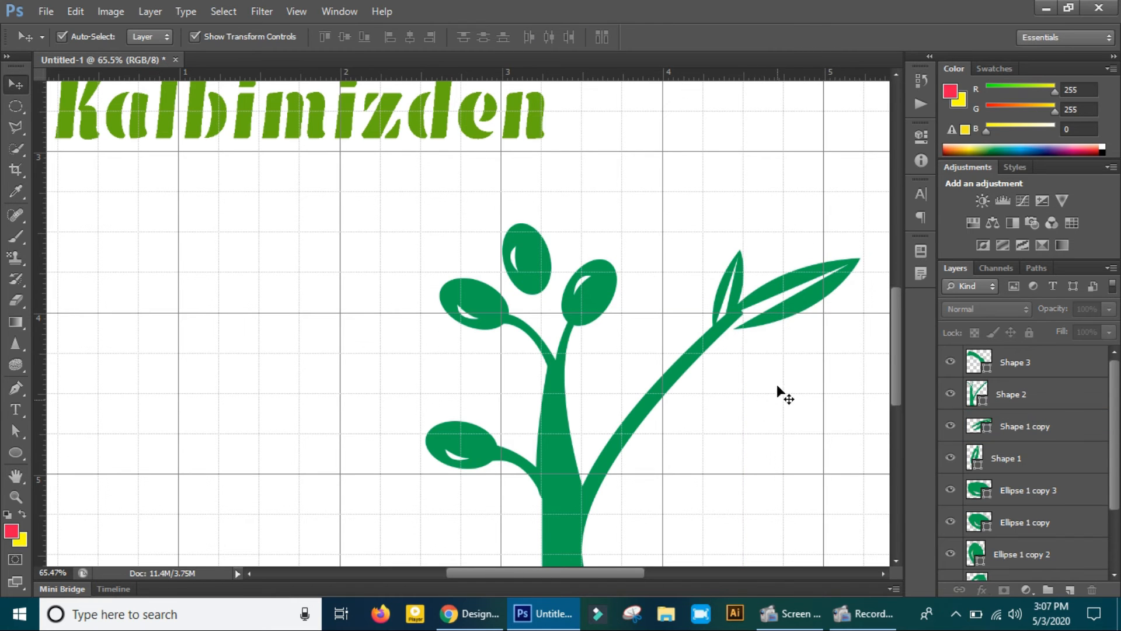
Enlarge the outward-pointing leaf copy to about 137% in width and height.
click(785, 324)
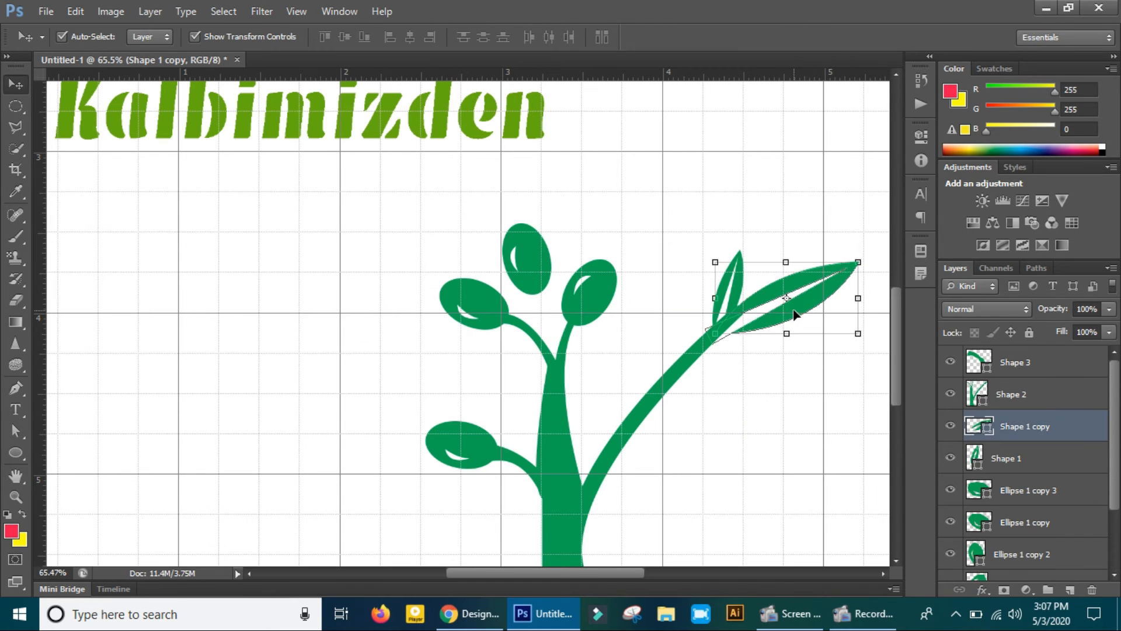
click(737, 432)
click(842, 278)
drag(858, 262, 884, 250)
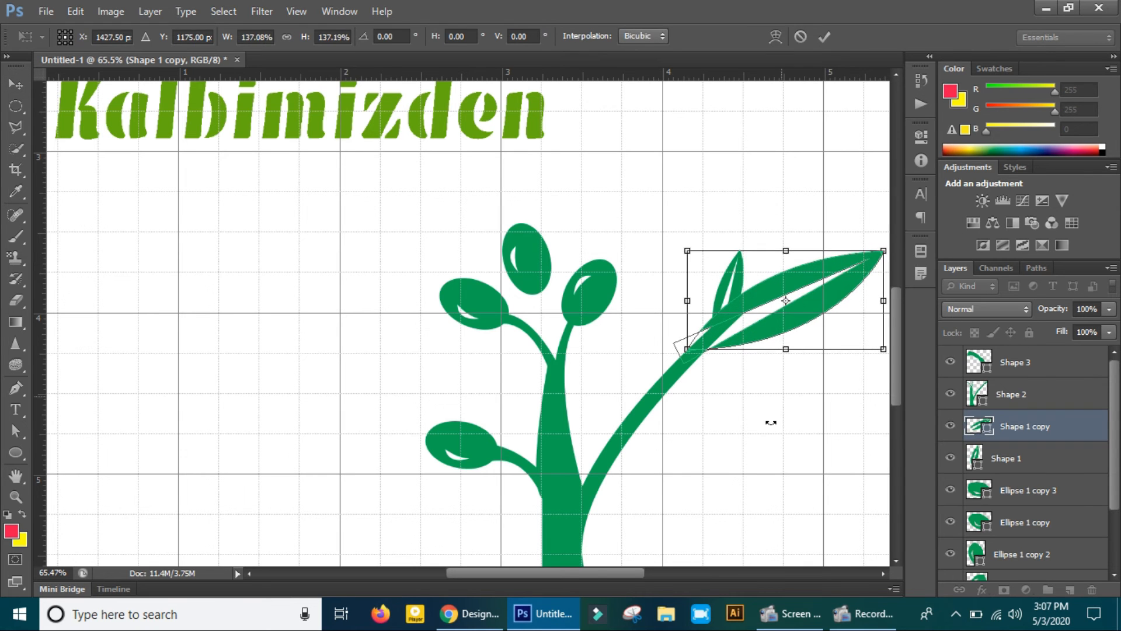
key(Return)
Nudge the enlarged leaf slightly down and to the right until its midline meets the long branch's tip, and deselect it.
key(Down)
key(Down)
key(Down)
key(Down)
key(Down)
key(Down)
key(Down)
key(Down)
key(Down)
key(Down)
key(Down)
key(Down)
key(Down)
key(Down)
key(Down)
key(Down)
key(Down)
click(747, 474)
click(765, 335)
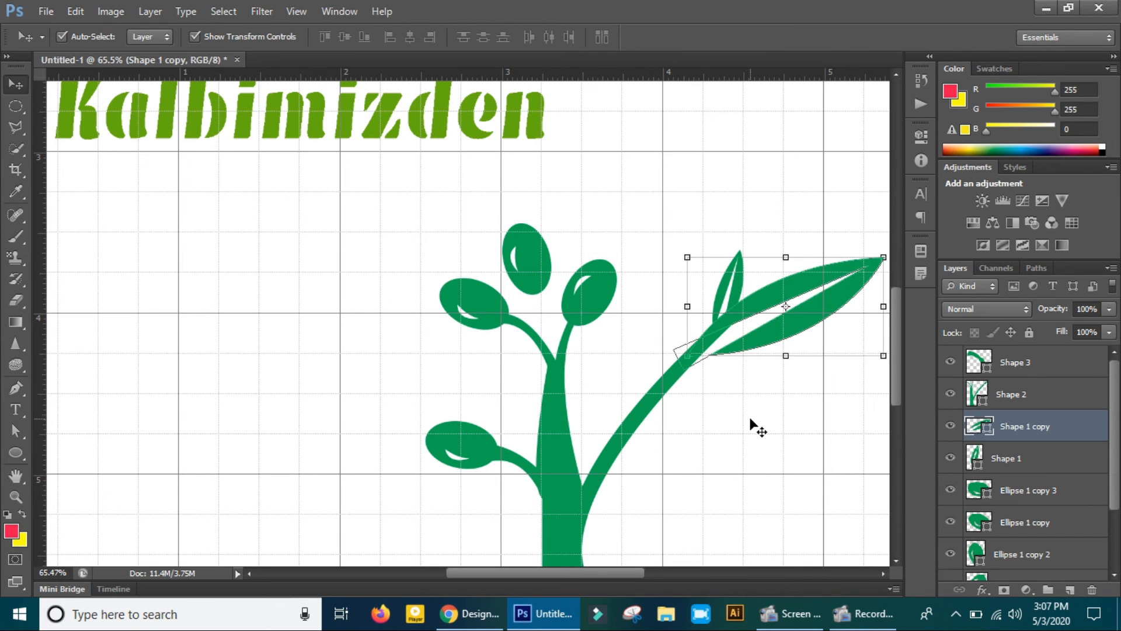
key(Down)
key(Down)
key(Down)
key(Down)
key(Down)
key(Down)
key(Down)
key(Down)
key(Down)
key(Right)
key(Right)
key(Right)
key(Right)
key(Right)
key(Right)
key(Right)
key(Right)
key(Right)
key(Up)
key(Up)
key(Up)
key(Up)
key(Up)
key(Up)
key(Up)
key(Up)
key(Up)
key(Up)
key(Up)
key(Up)
key(Up)
key(Up)
key(Right)
key(Right)
key(Right)
key(Right)
key(Right)
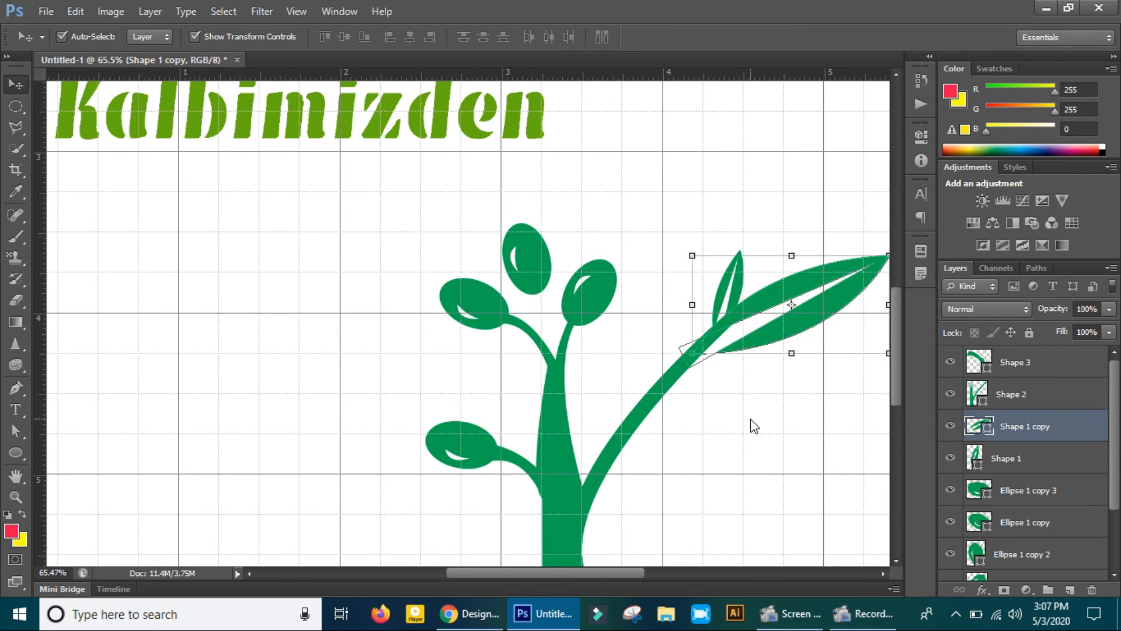
click(771, 420)
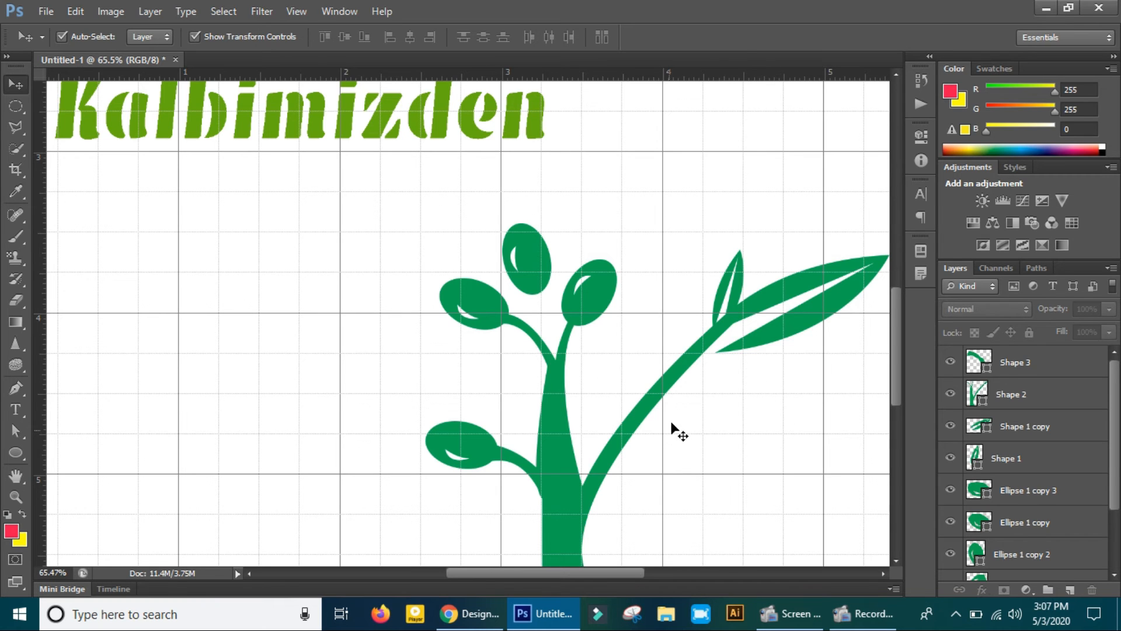
Enlarge the smaller upright leaf at the branch tip to about 148% and nudge it up 5 px.
click(738, 288)
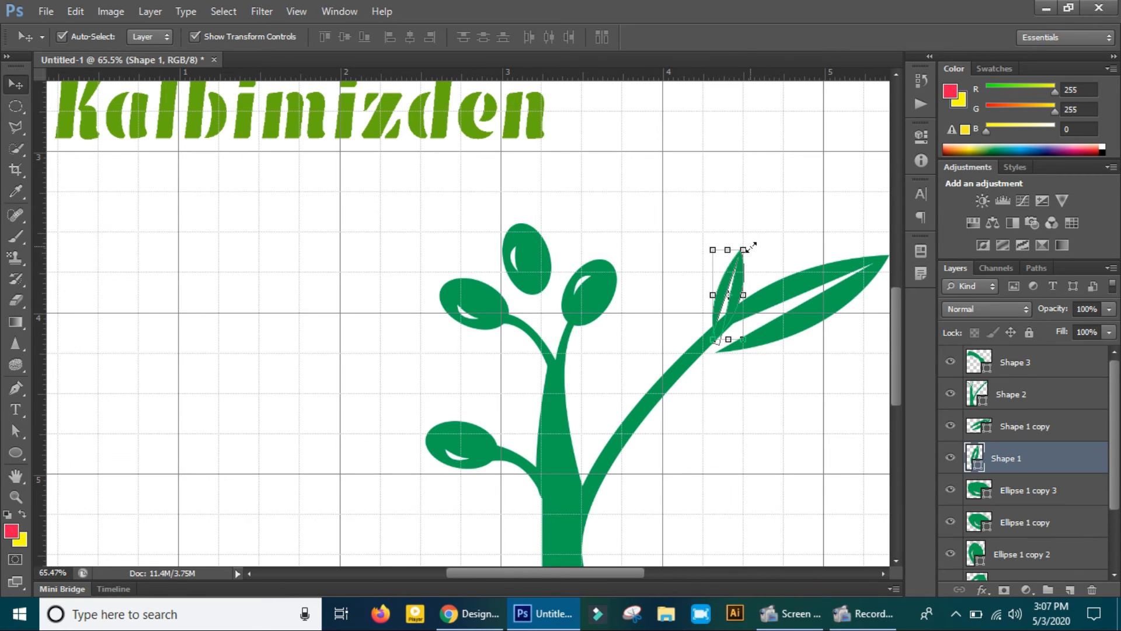
drag(751, 247, 751, 227)
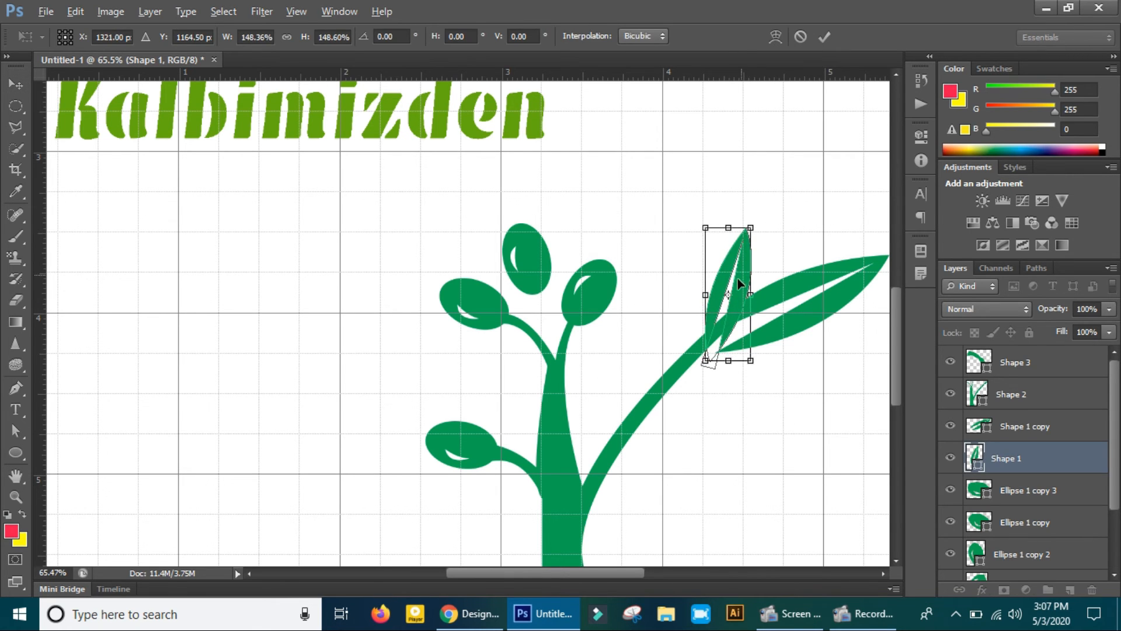
key(Up)
key(Up)
key(Up)
key(Up)
key(Up)
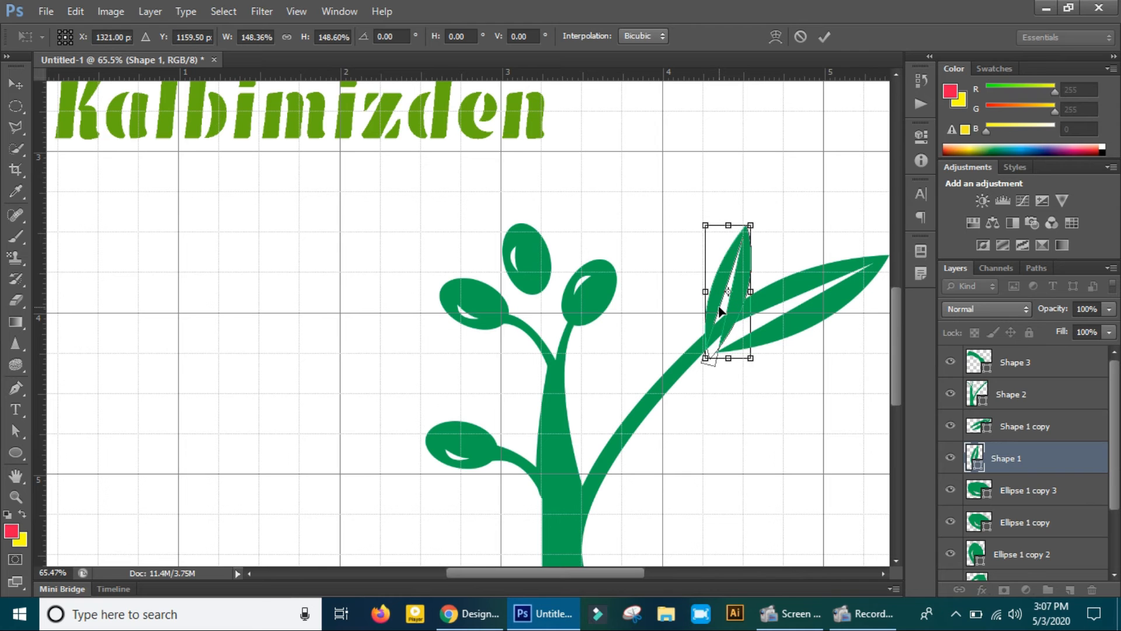
Rotate the upright leaf about 15° clockwise so it leans along the long branch.
drag(754, 204, 791, 200)
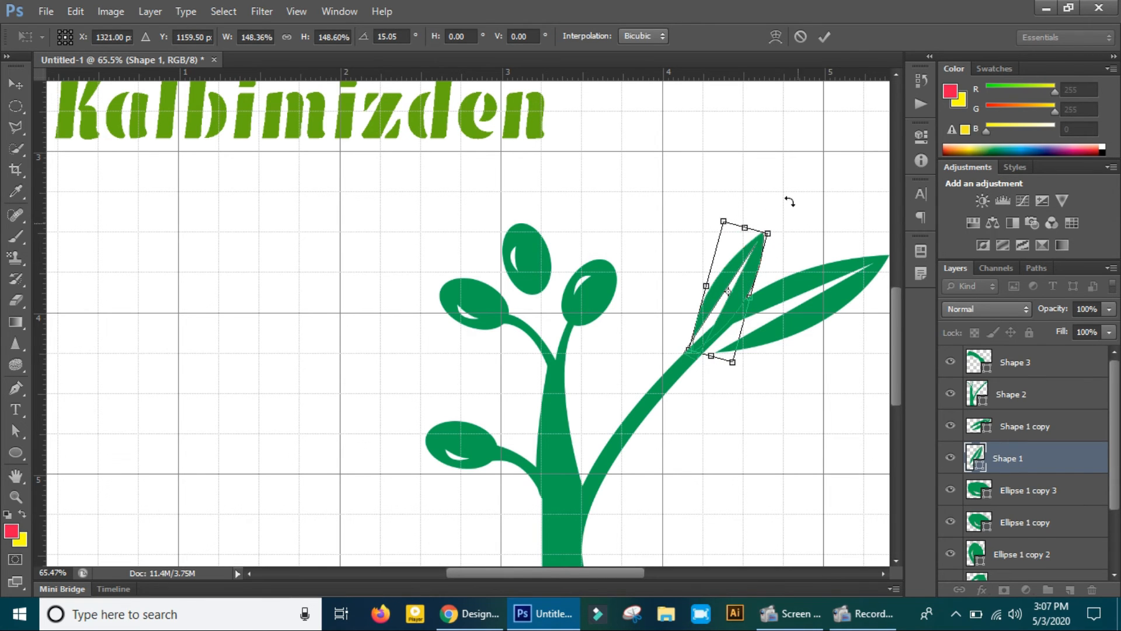
click(827, 35)
click(780, 148)
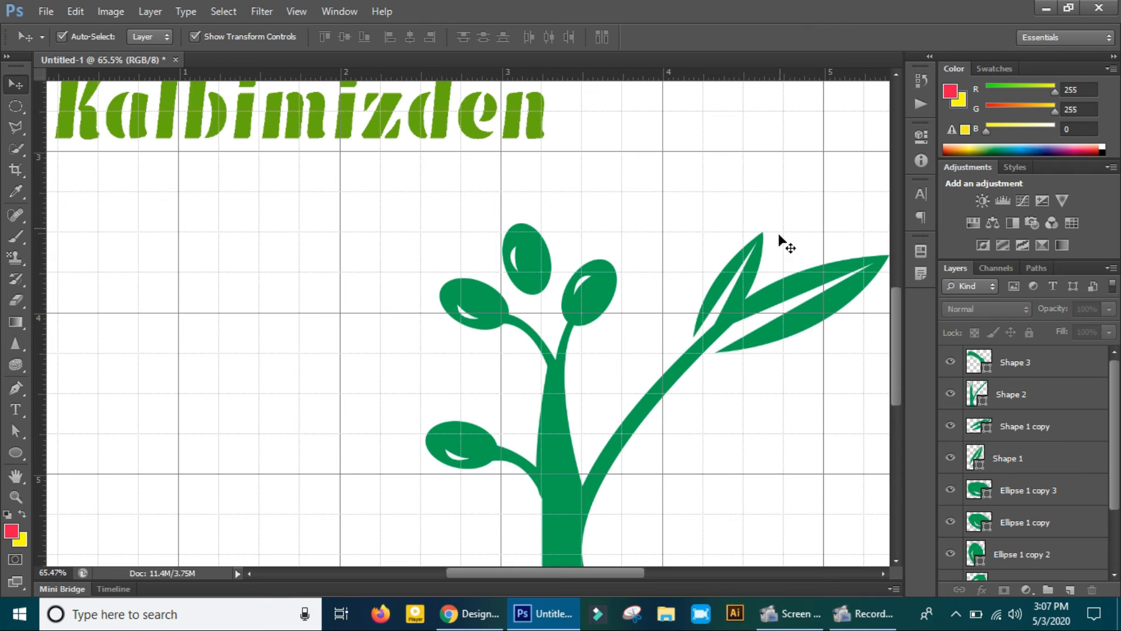
click(748, 266)
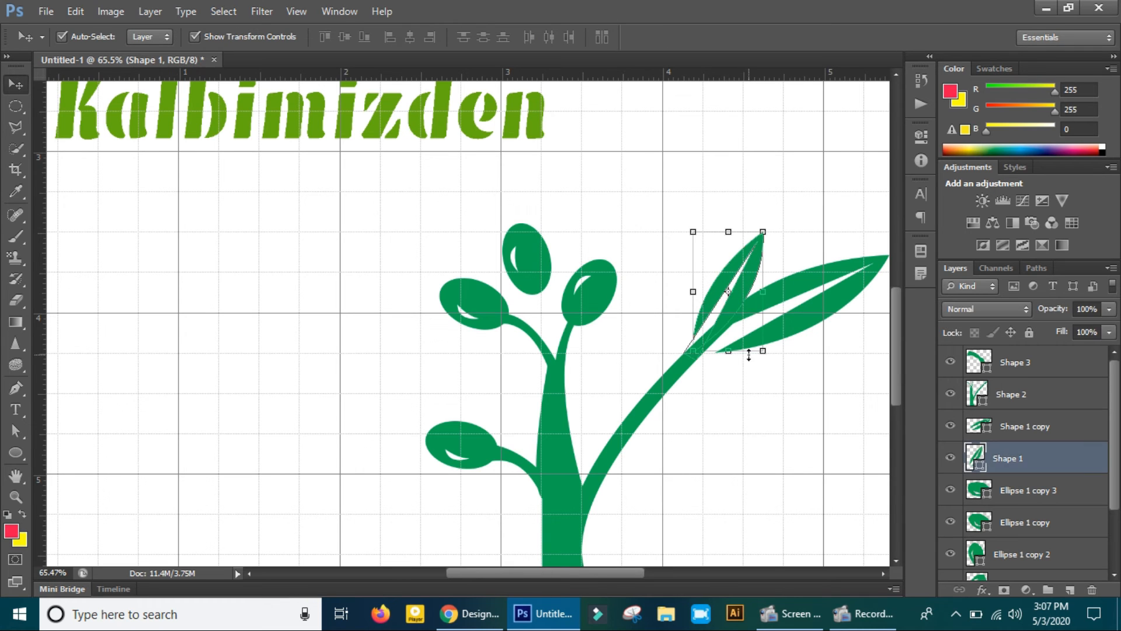
Rotate the upright leaf about 9° counterclockwise and nudge it up and left so its base sits on the long branch's tip.
drag(772, 218, 762, 209)
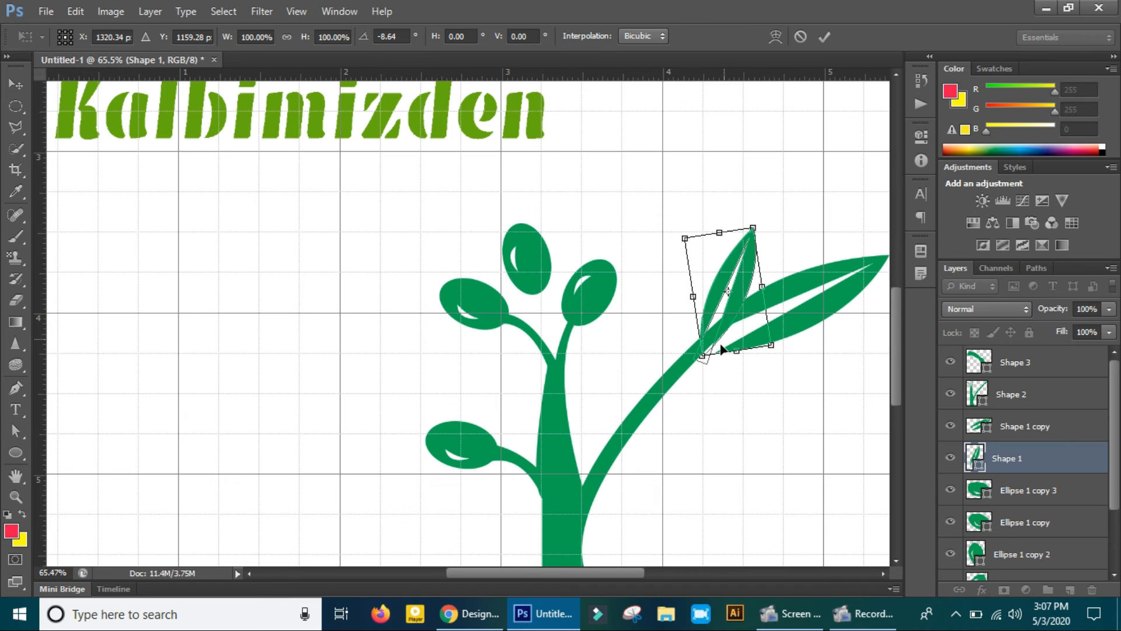
key(Up)
key(Up)
key(Up)
key(Up)
key(Up)
key(Up)
key(Up)
key(Left)
key(Left)
key(Left)
key(Left)
key(Left)
key(Left)
key(Up)
key(Up)
key(Up)
key(Up)
key(Up)
key(Up)
key(Up)
key(Left)
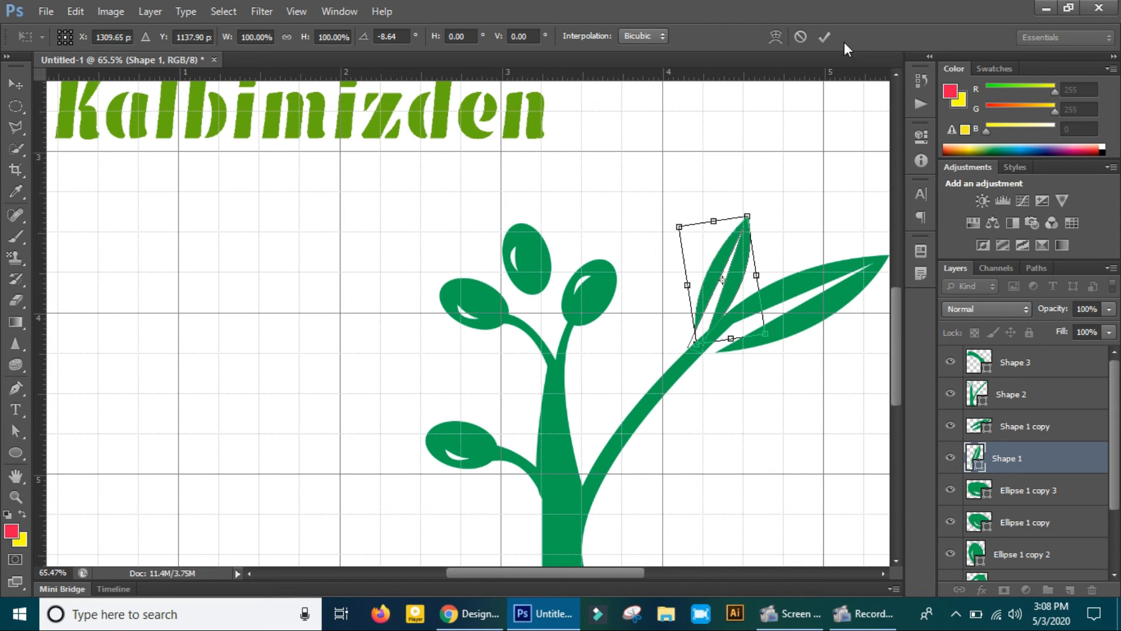
click(824, 37)
click(779, 387)
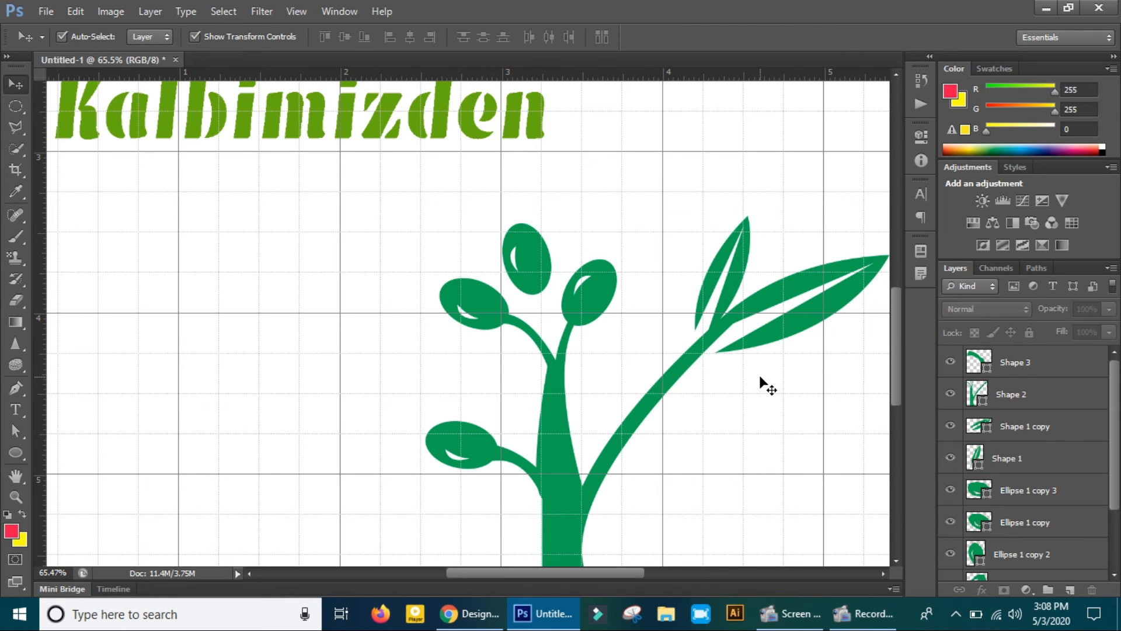
Duplicate the outward-pointing leaf beside the lower trunk, rotating the copy about 20° counterclockwise with its base against the trunk's outward edge.
drag(781, 334, 676, 538)
scroll(677, 423, down, 3)
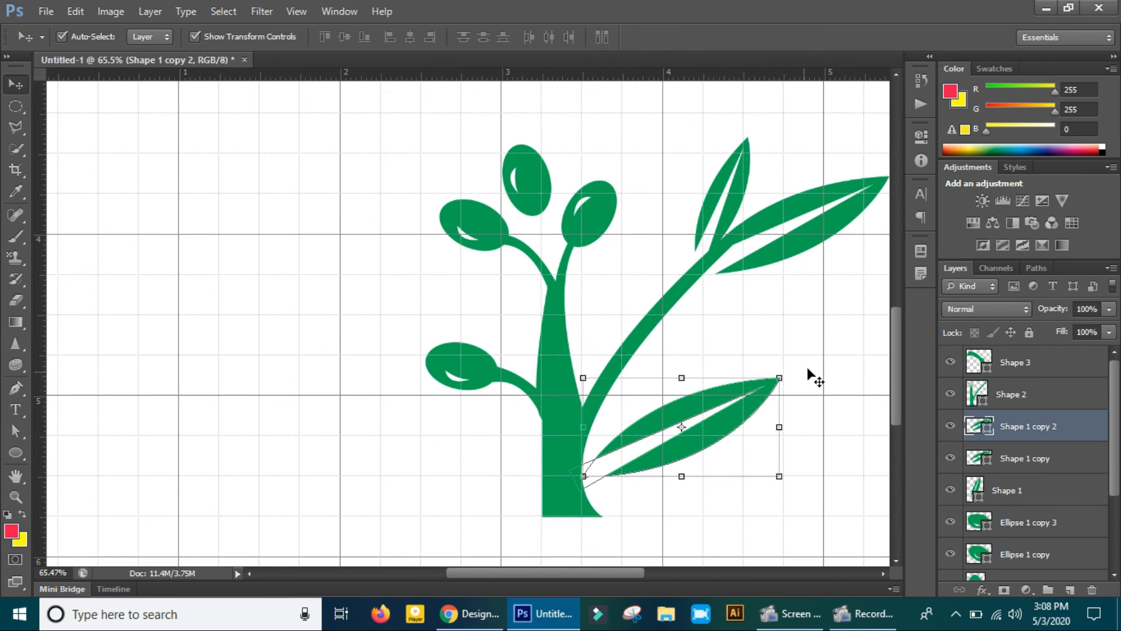
drag(796, 368, 791, 323)
drag(724, 422, 691, 405)
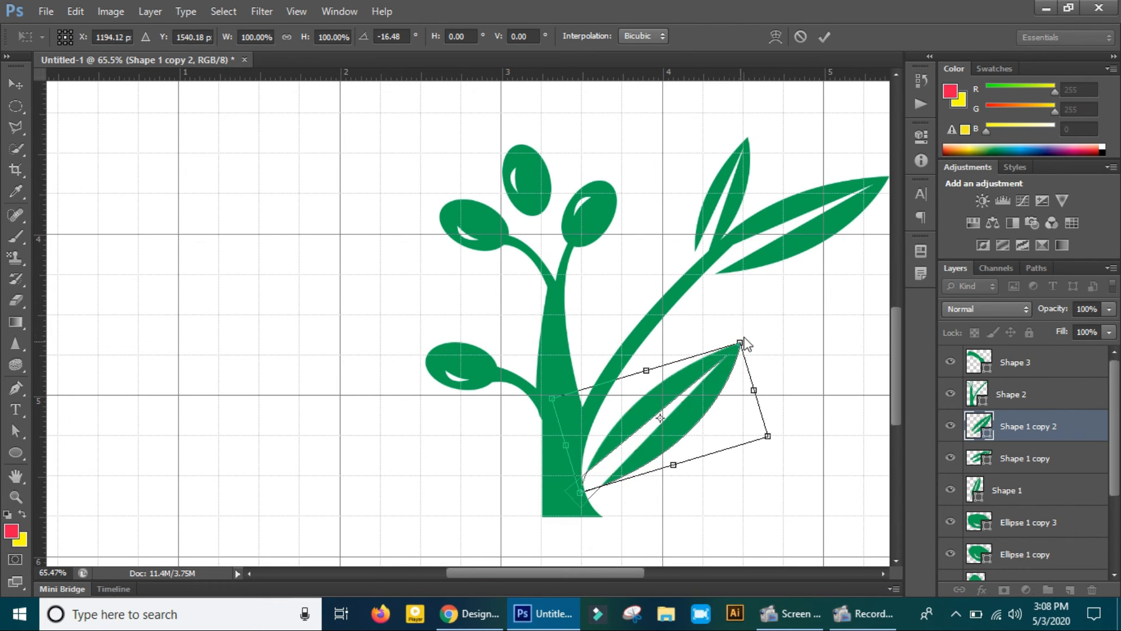
drag(752, 332, 749, 327)
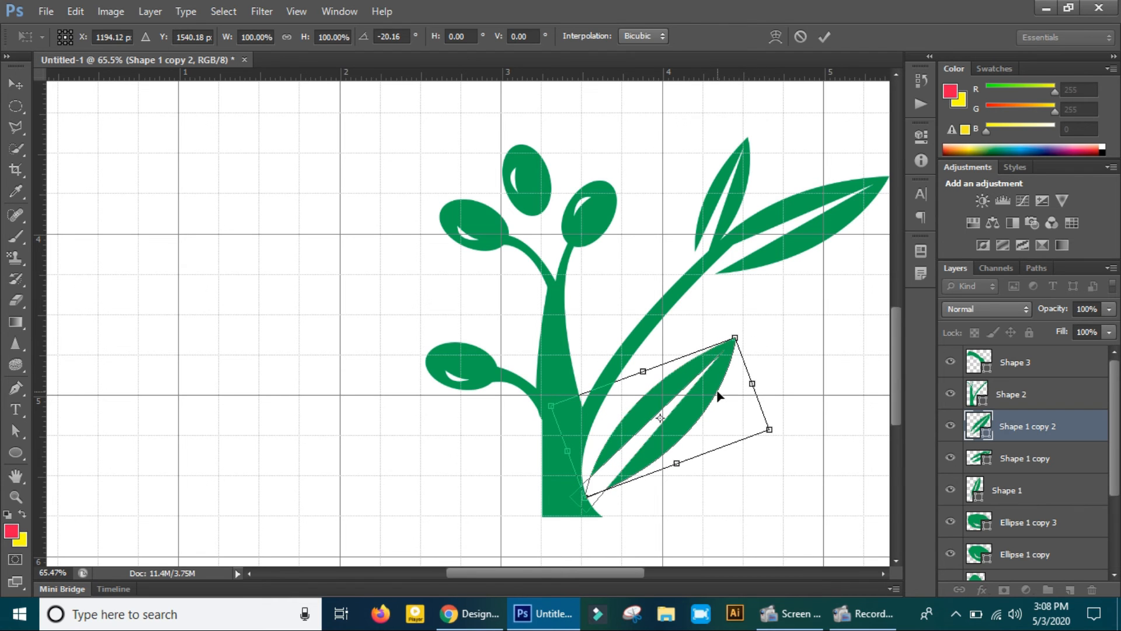
drag(715, 391, 707, 392)
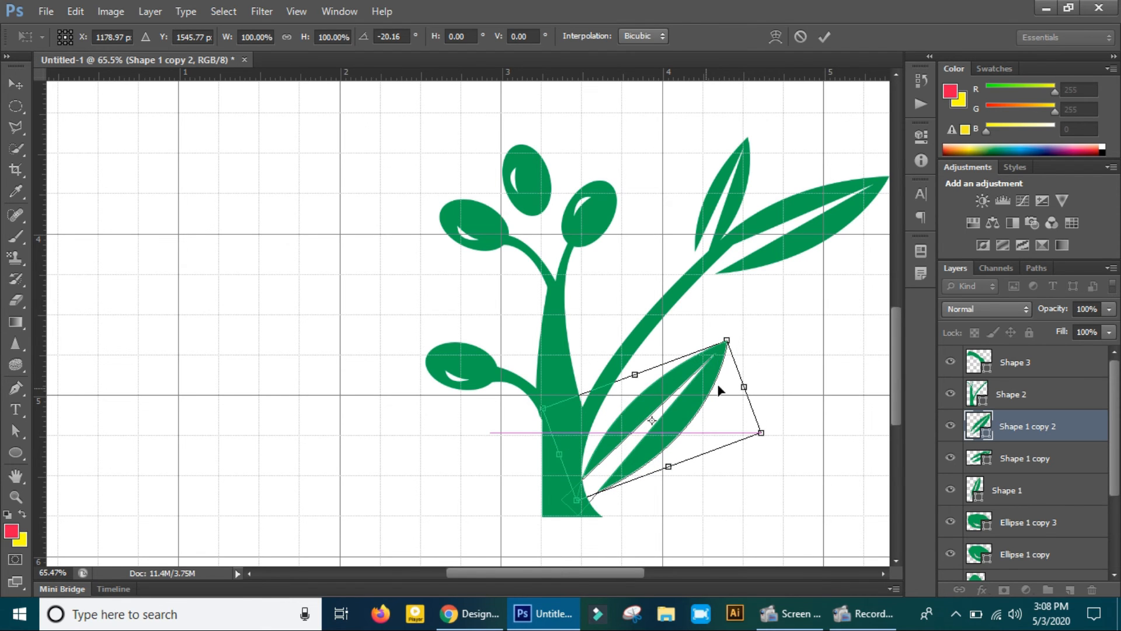
click(831, 42)
click(745, 407)
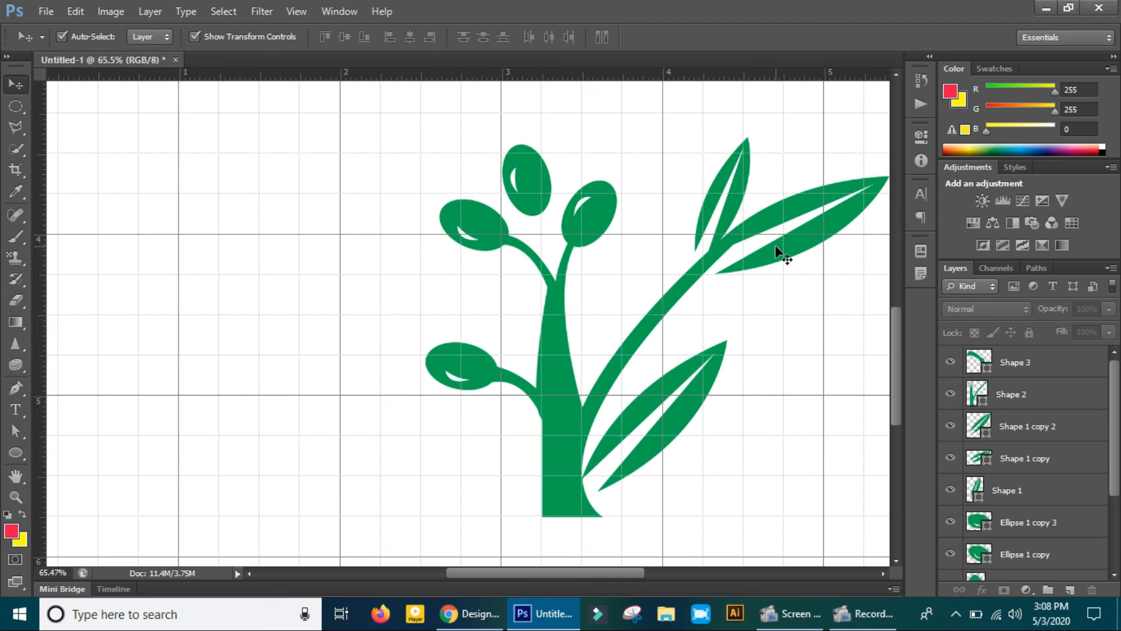
Nudge the outward-pointing leaf at the long branch's tip slightly down and deselect it.
click(779, 259)
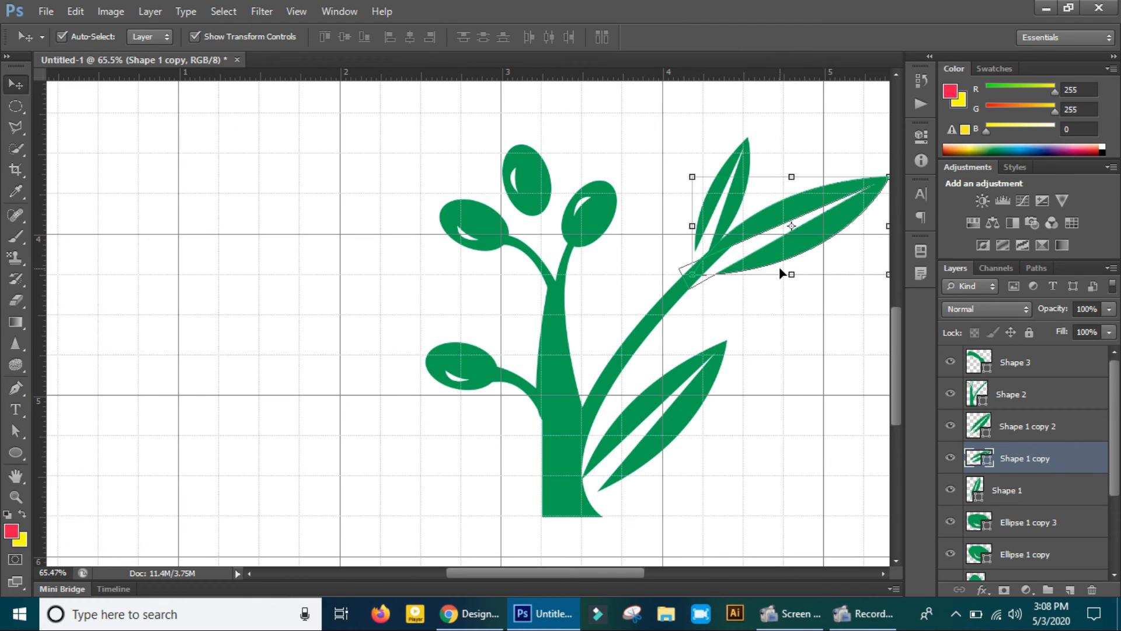
key(Down)
key(Down)
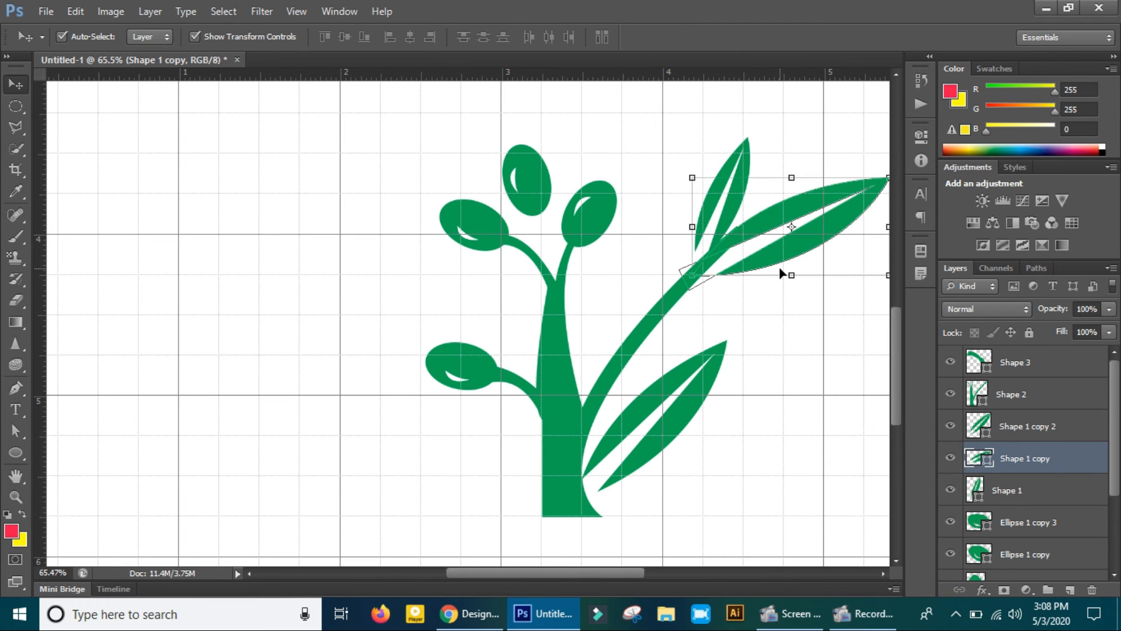
click(745, 344)
Rotate the upright leaf at the branch tip a few degrees further counterclockwise and deselect it.
click(739, 209)
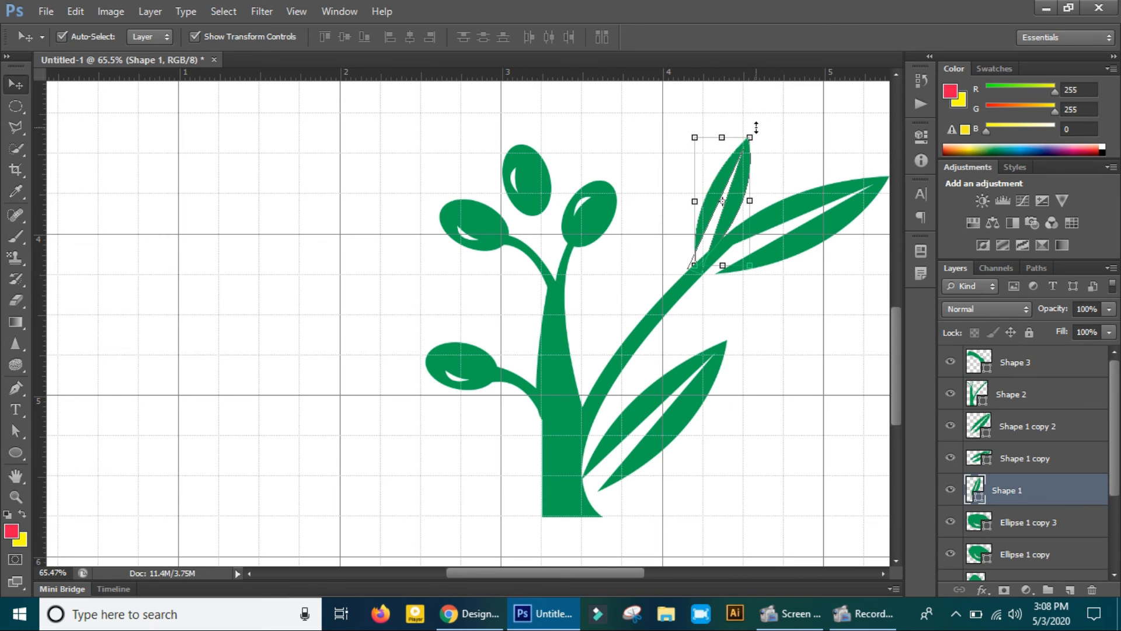
drag(754, 124, 756, 122)
click(825, 37)
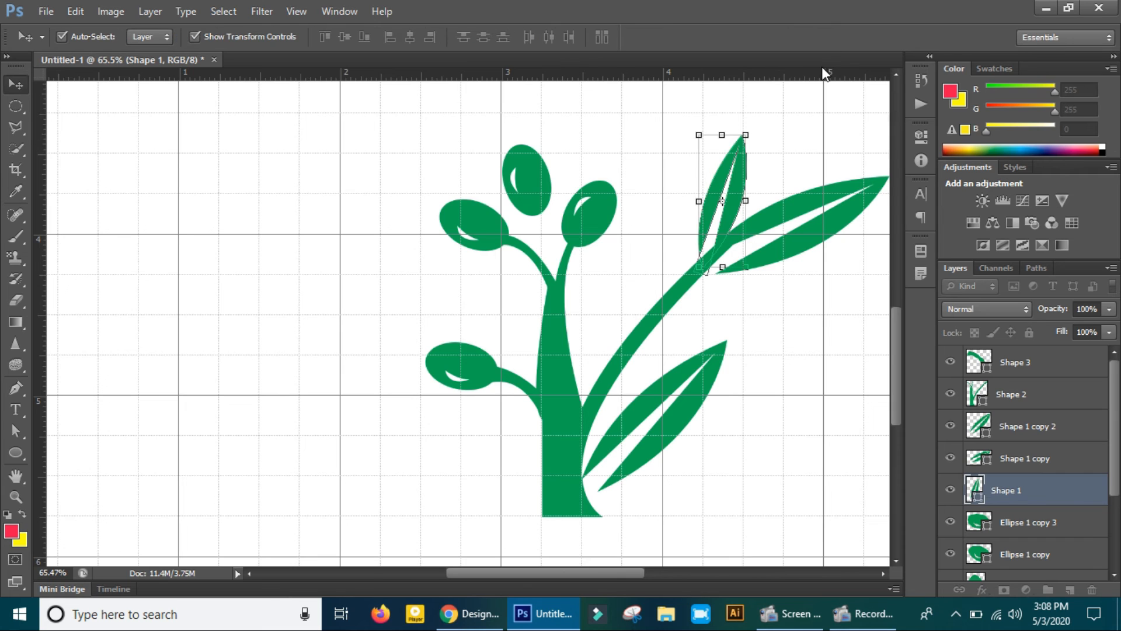
click(780, 349)
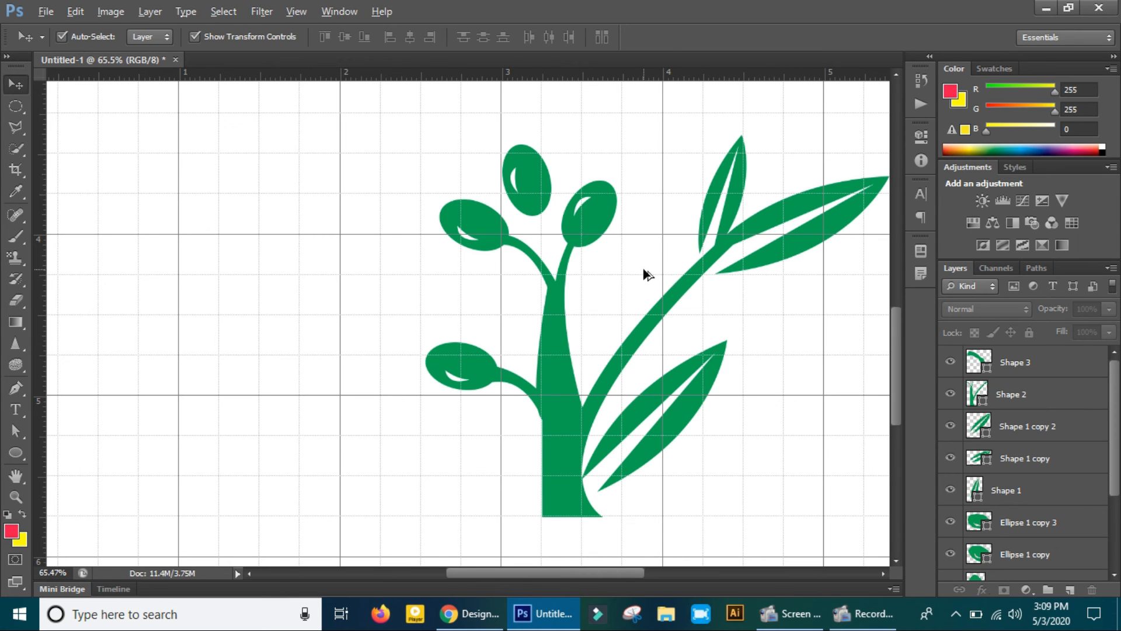
Hide the grid over the canvas with the whole document in view.
scroll(640, 270, down, 5)
scroll(640, 269, down, 3)
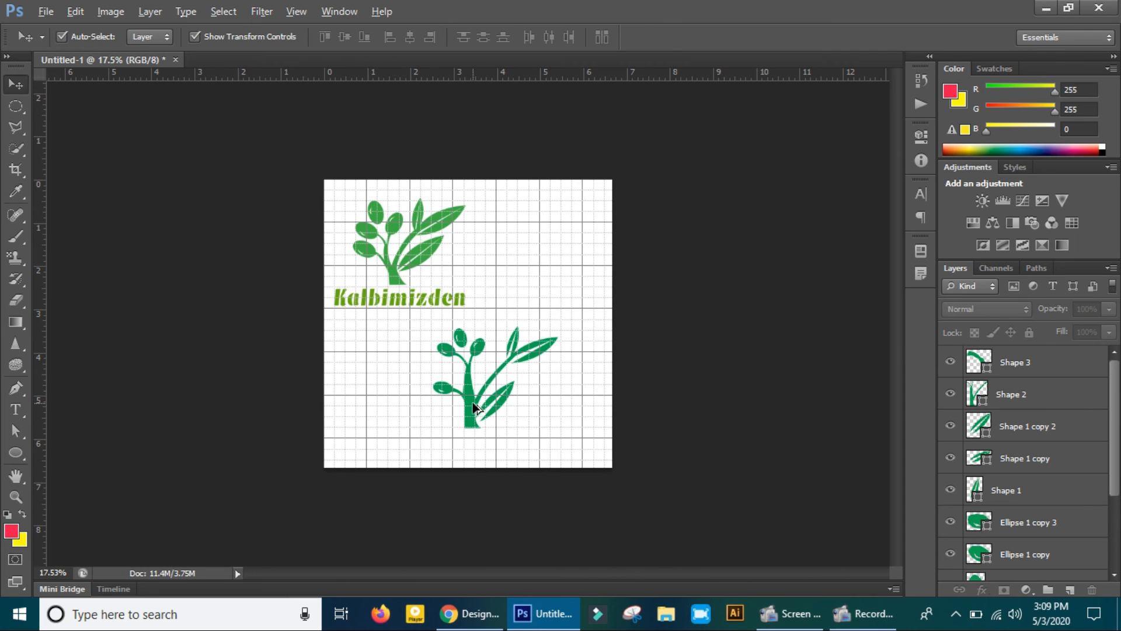
scroll(475, 406, down, 1)
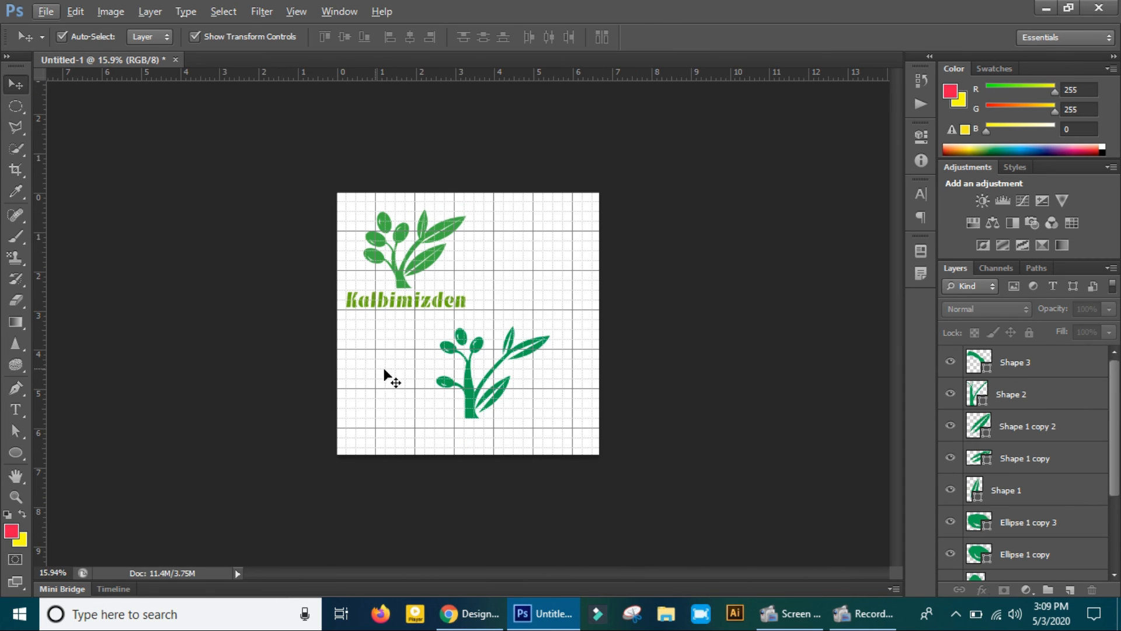
scroll(474, 388, up, 2)
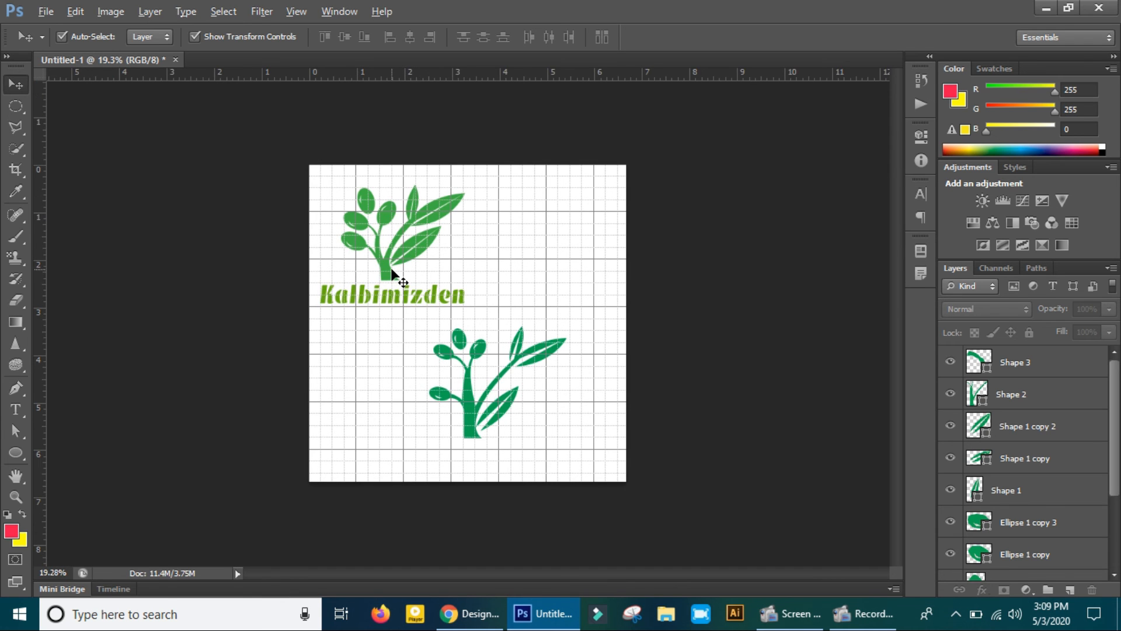
scroll(393, 269, up, 2)
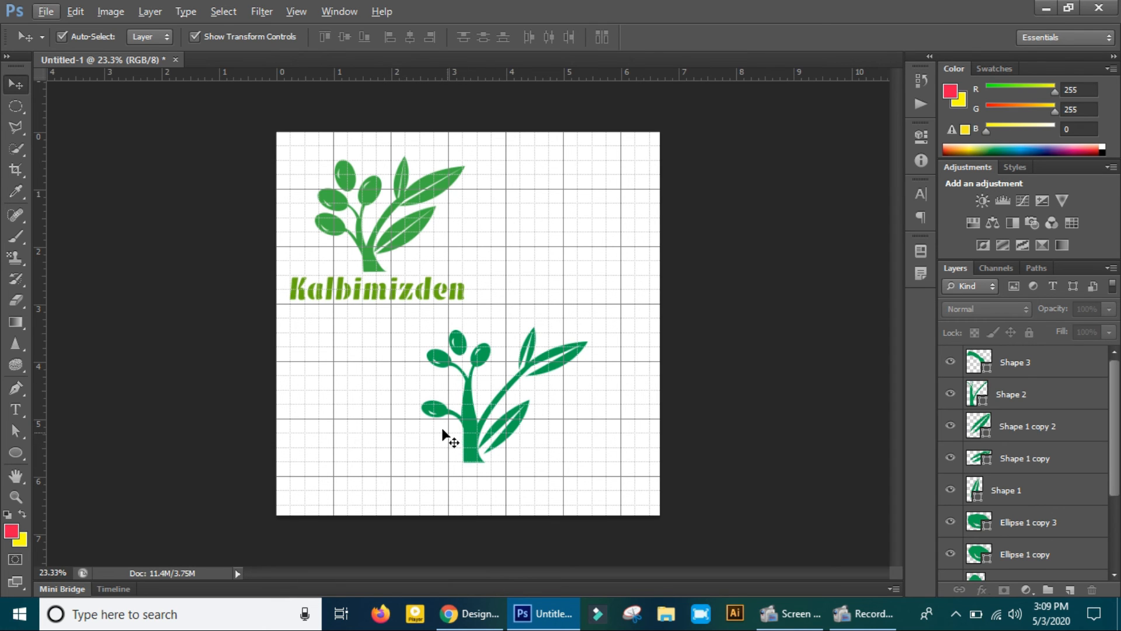
click(15, 410)
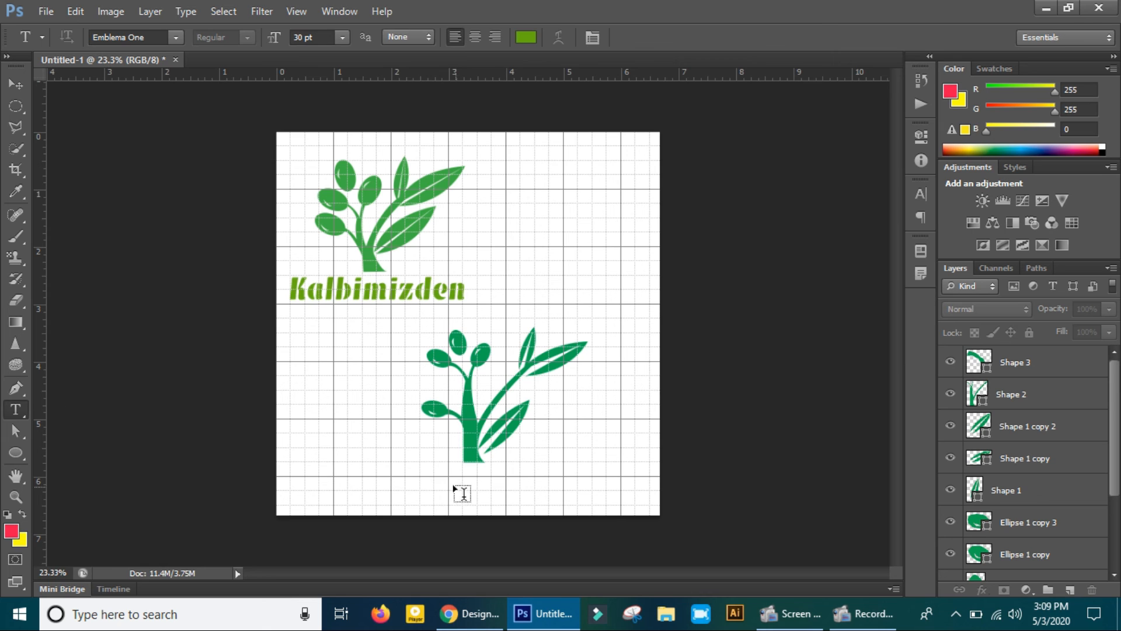
key(ctrl+apostrophe)
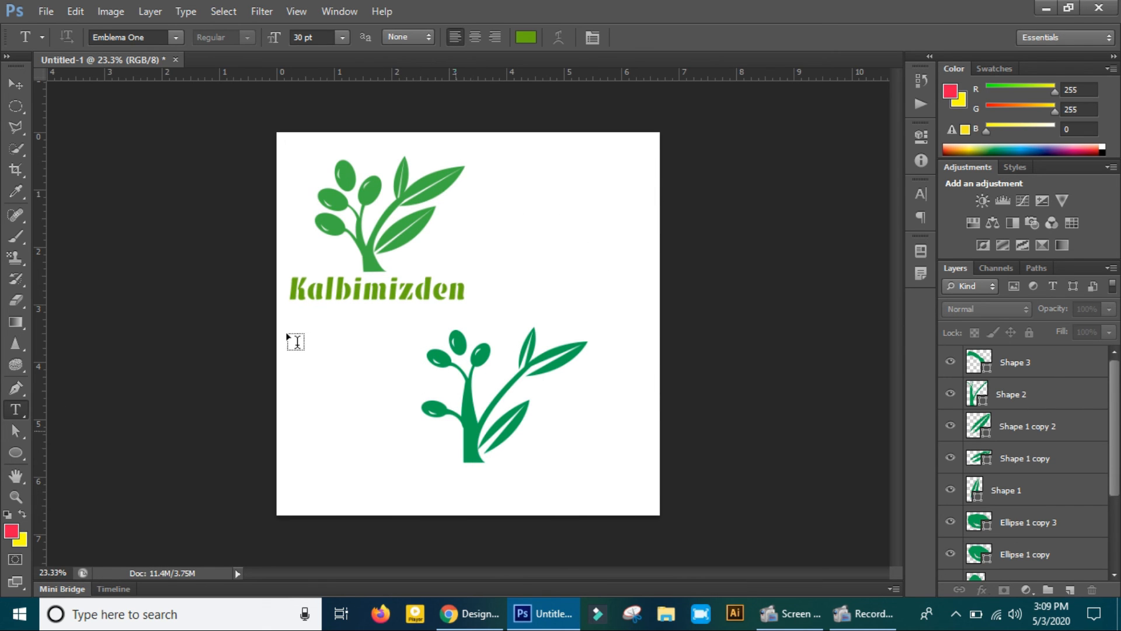
Select all the drawn olive-branch shapes together and move them about 1 inch up and 1 inch right on the canvas.
click(15, 85)
drag(471, 420, 473, 412)
key(ctrl+z)
drag(392, 316, 563, 469)
drag(467, 423, 532, 363)
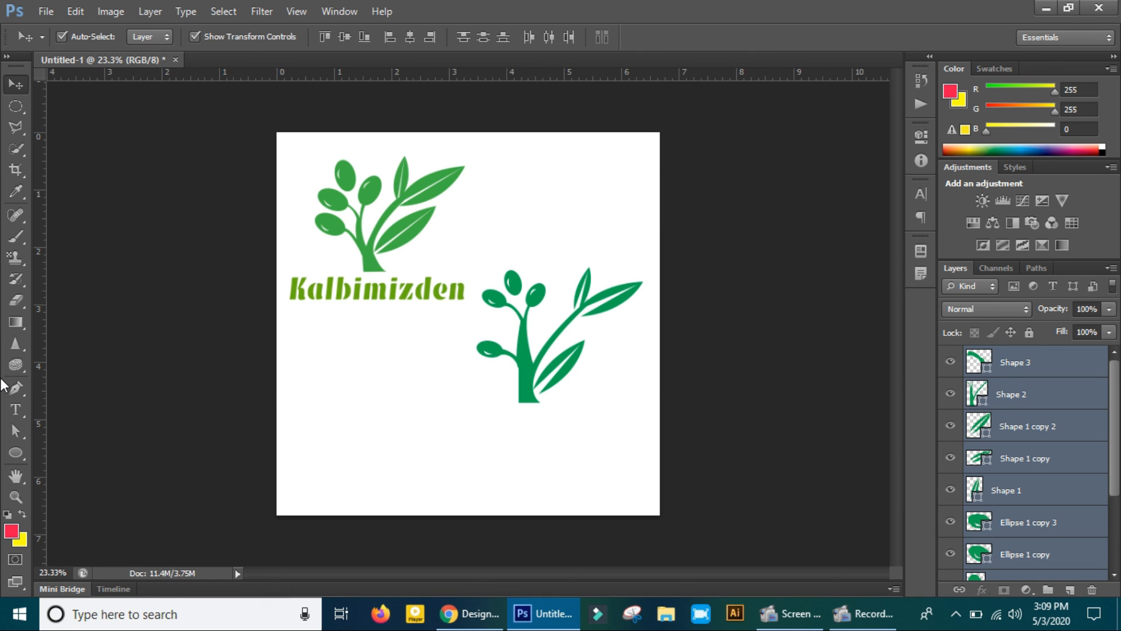
Add the text "Logo Design" below the drawn olive branch in green Emblema One at 30 pt.
click(16, 409)
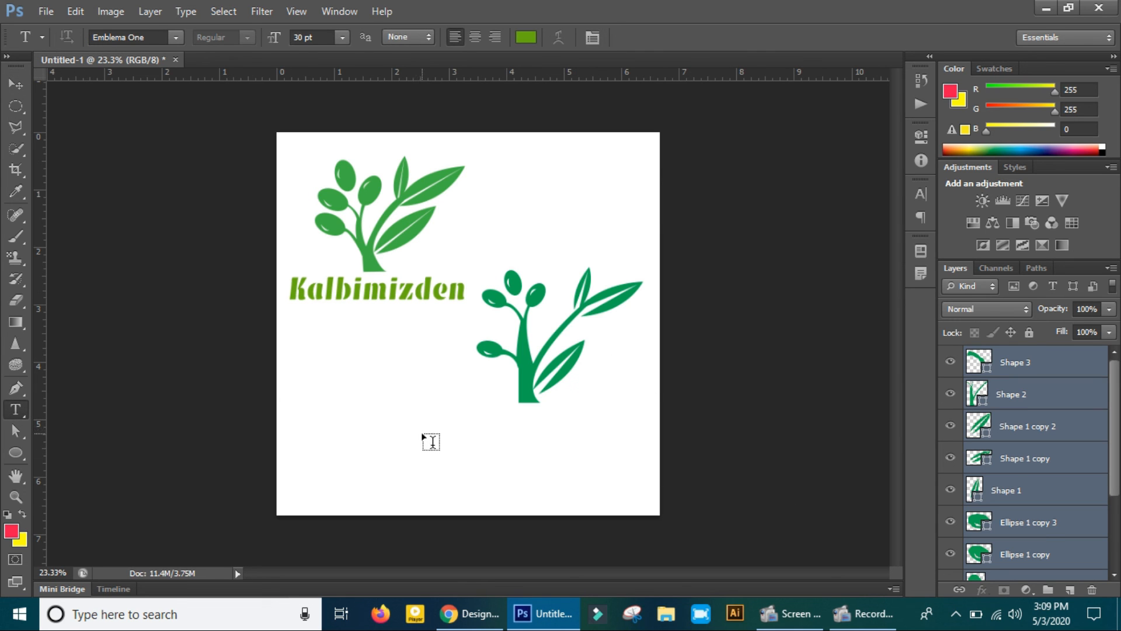
click(472, 434)
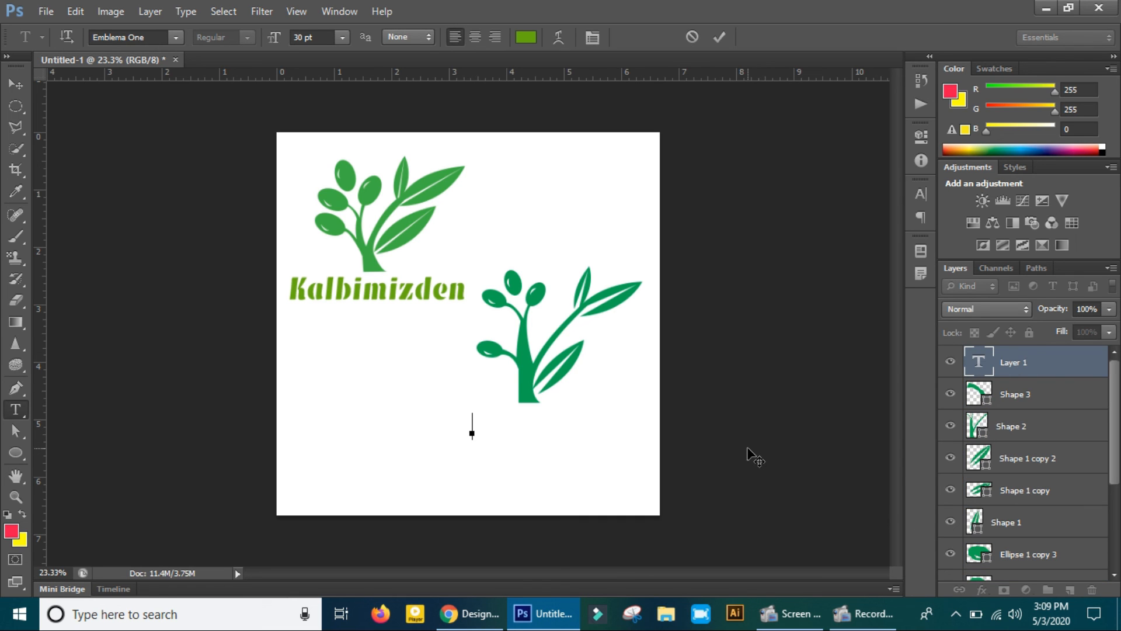
text(Logo)
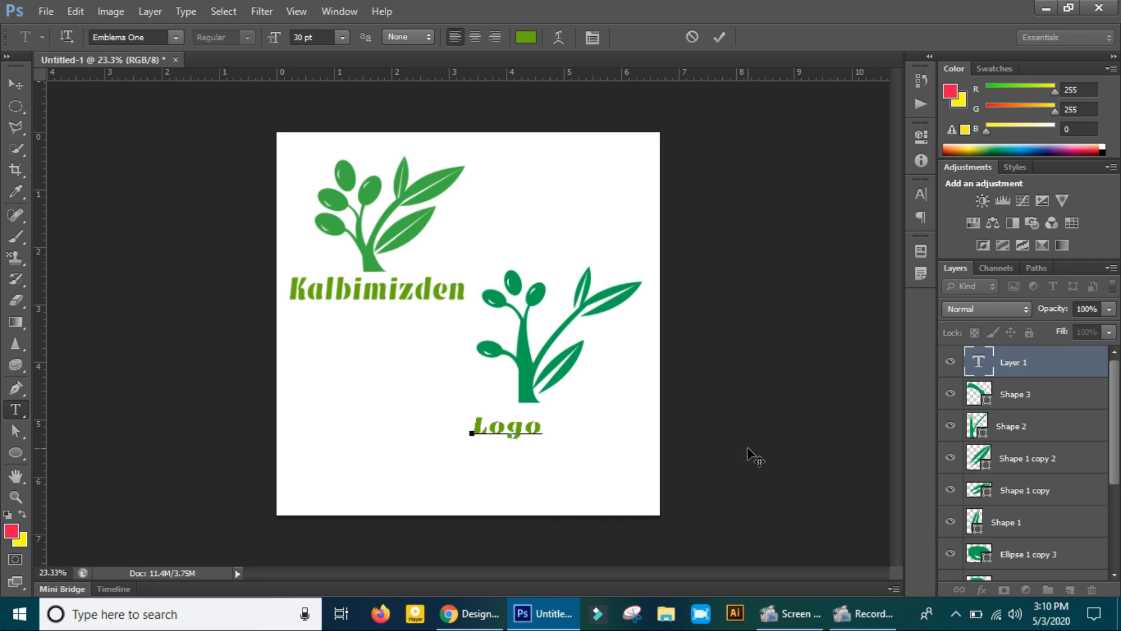
text( Des)
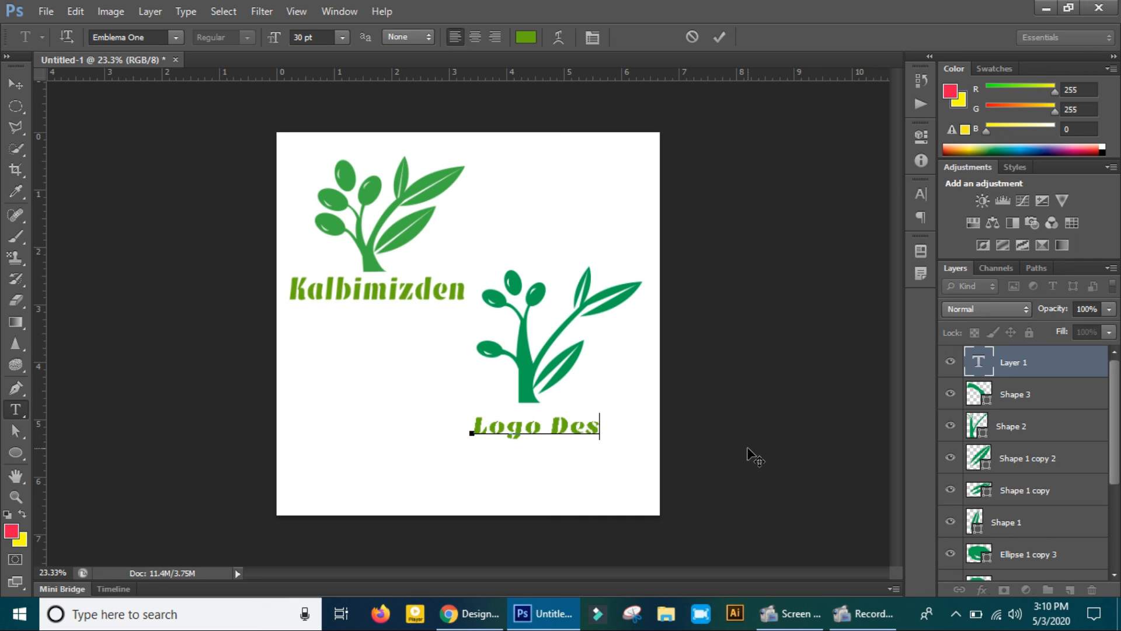
text(ign)
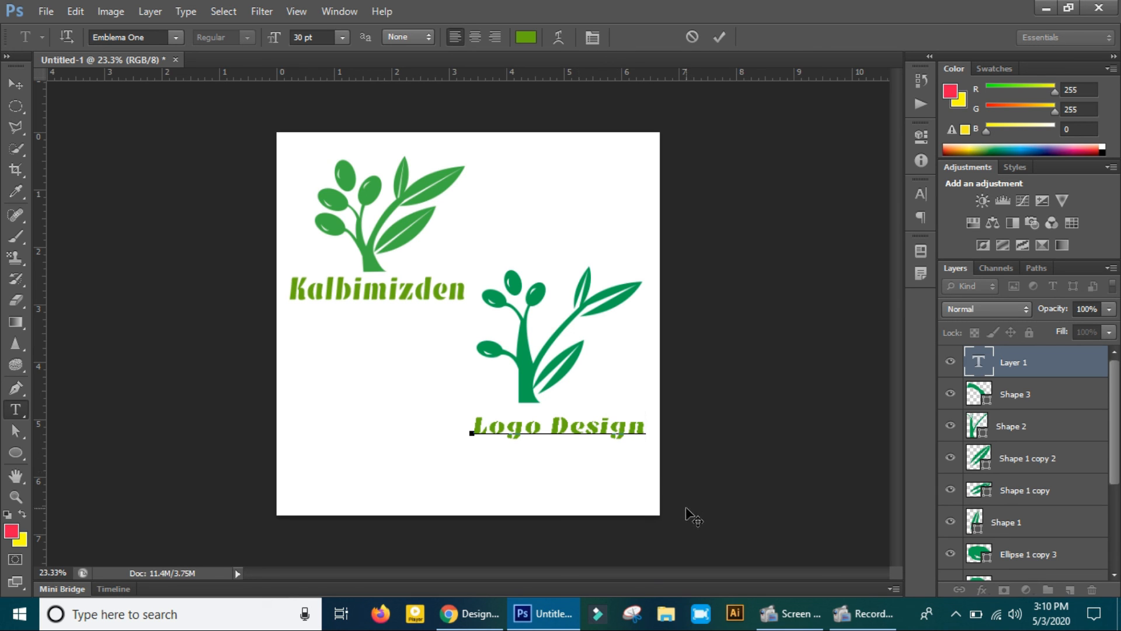
click(15, 84)
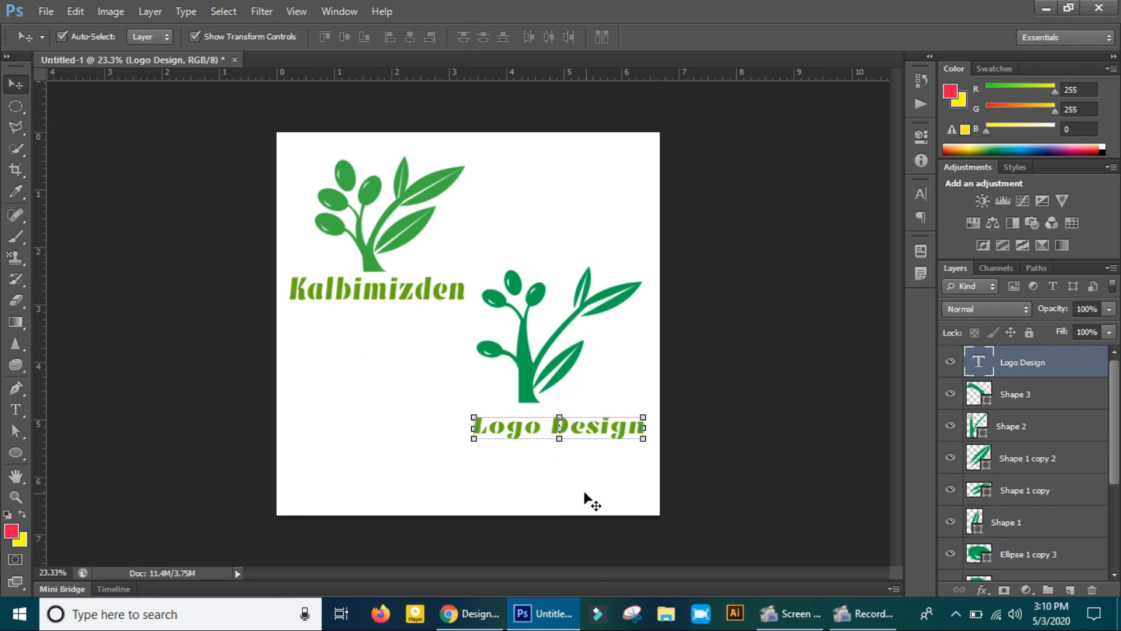
Shift the "Logo Design" text left until it is roughly centred beneath the trunk, and deselect it.
key(shift+Left)
key(shift+Left)
key(shift+Left)
key(shift+Left)
key(shift+Left)
key(shift+Left)
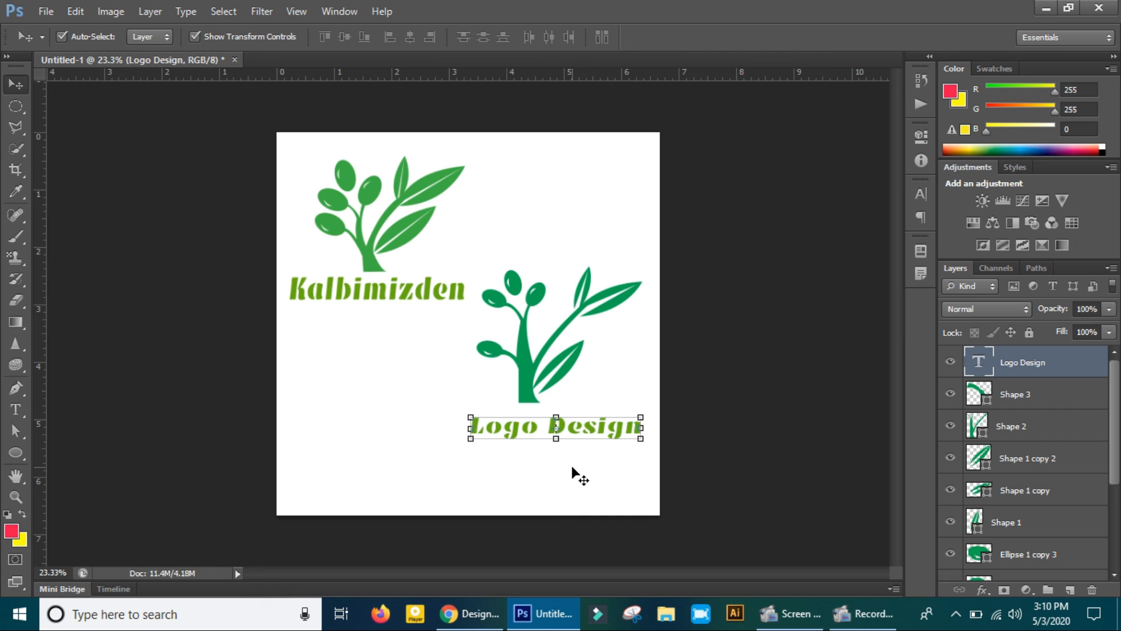
key(shift+Left)
key(shift+Left)
key(shift+Left)
key(shift+Left)
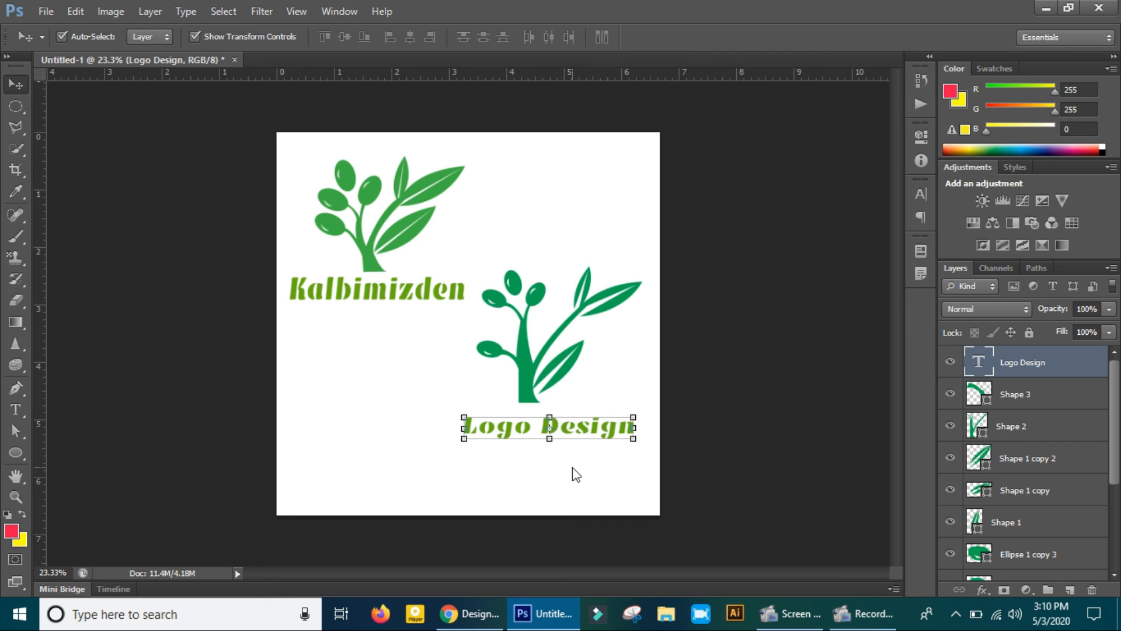
key(shift+Left)
key(shift+Left)
key(shift+Left)
key(shift+Left)
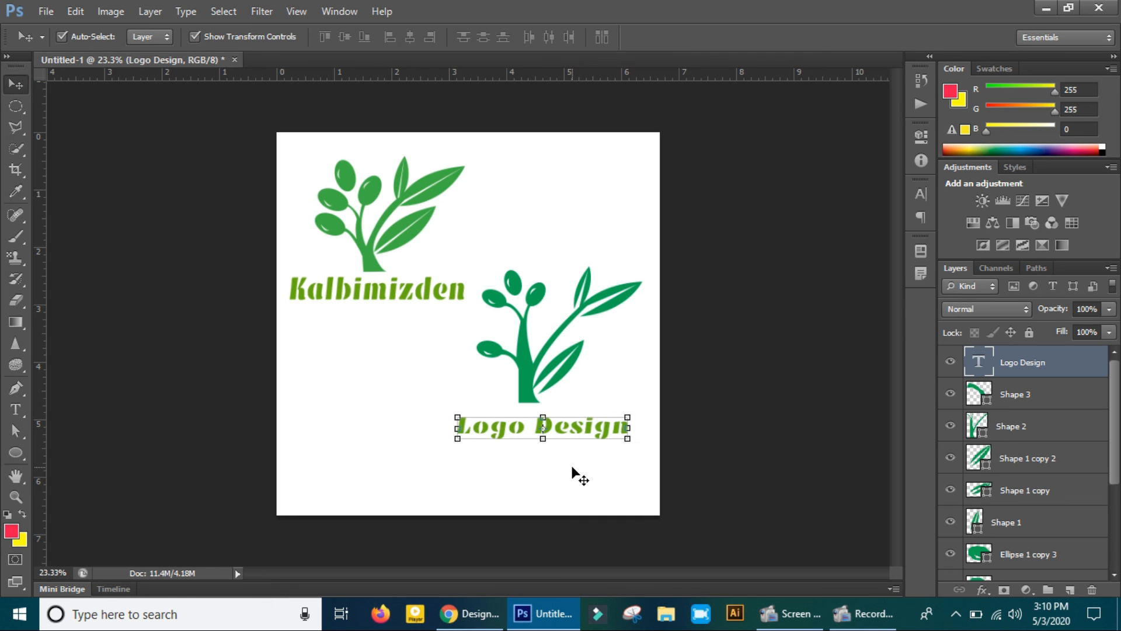
key(shift+Left)
key(shift+Left)
key(shift+Left)
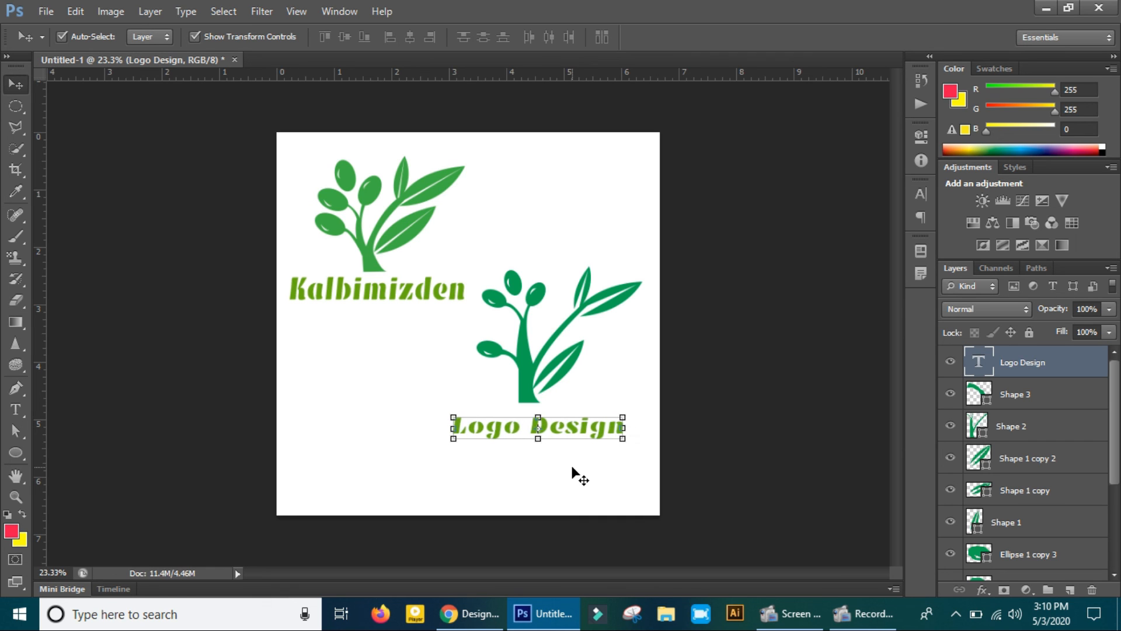
key(shift+Left)
key(shift+Left)
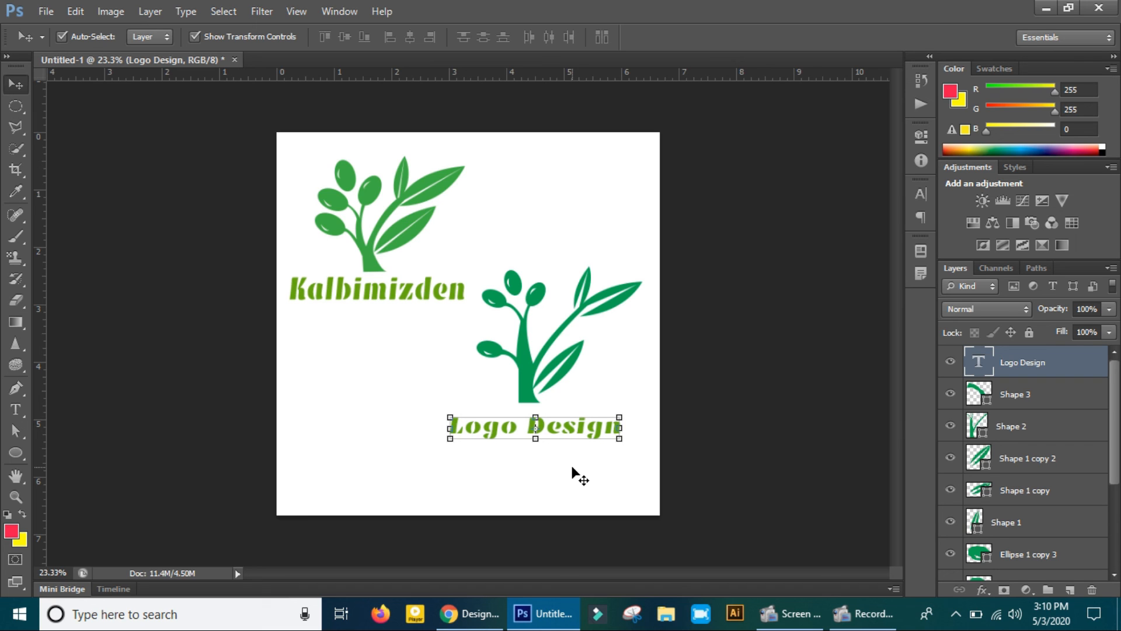
click(570, 460)
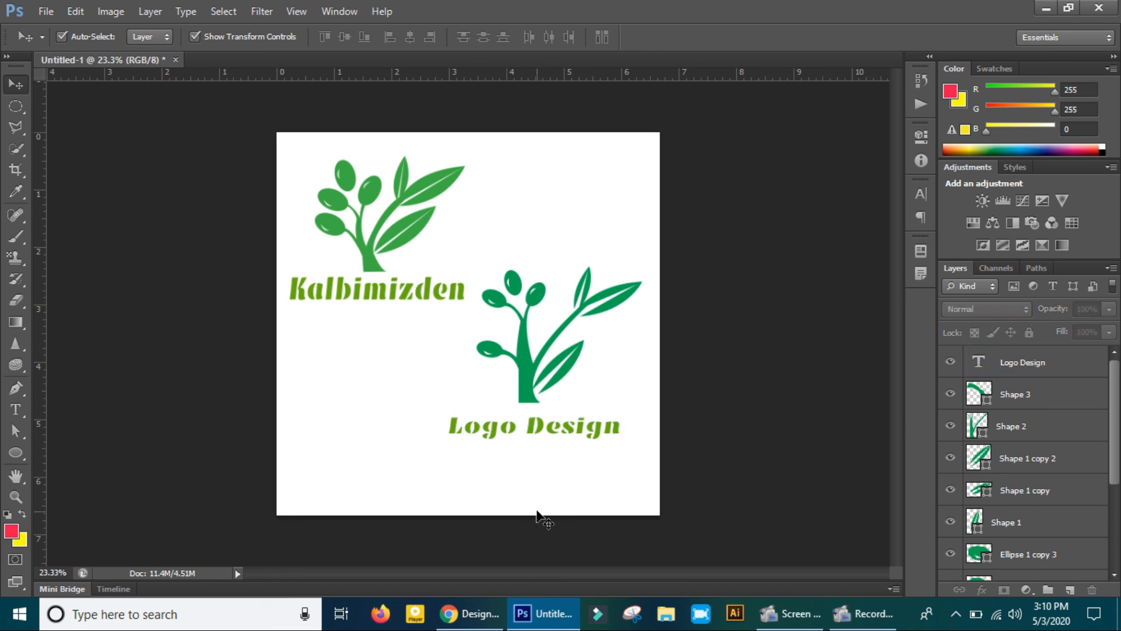